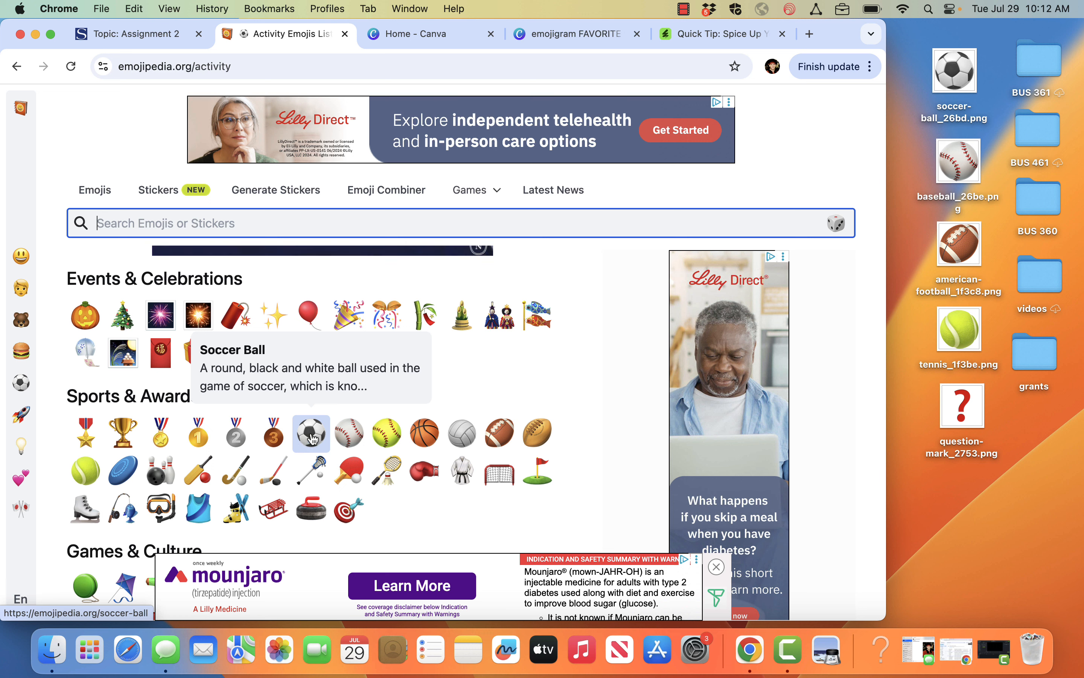
# - Open the Soccer Ball emoji's Apple iOS 18.4 design and save its image to the desktop
pyautogui.click(311, 434)
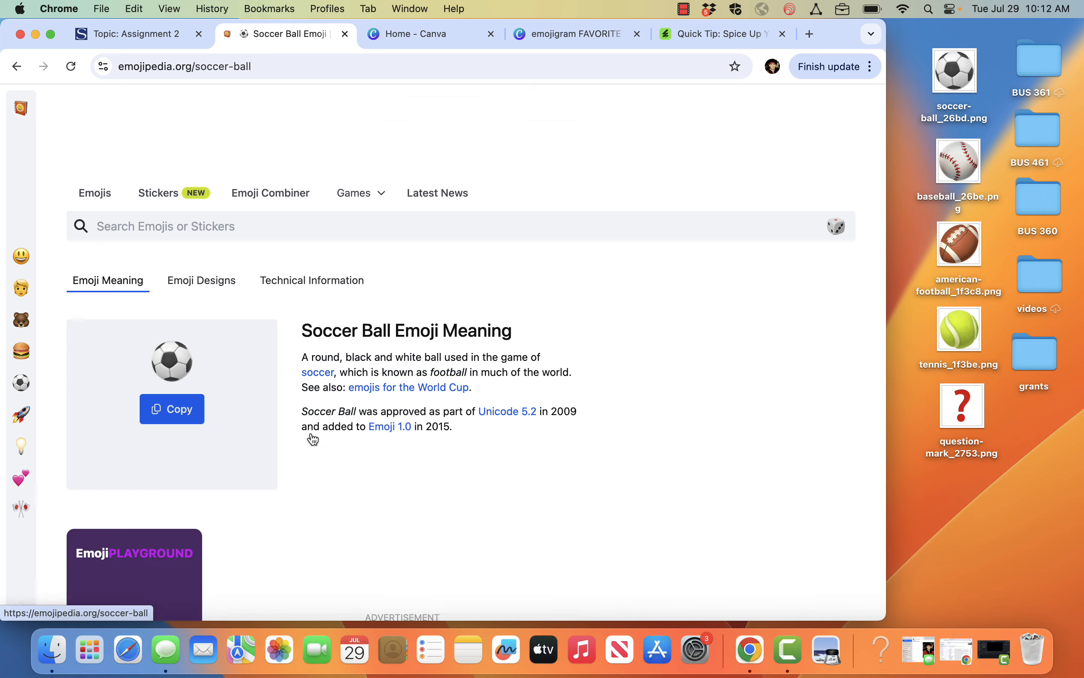
pyautogui.click(221, 285)
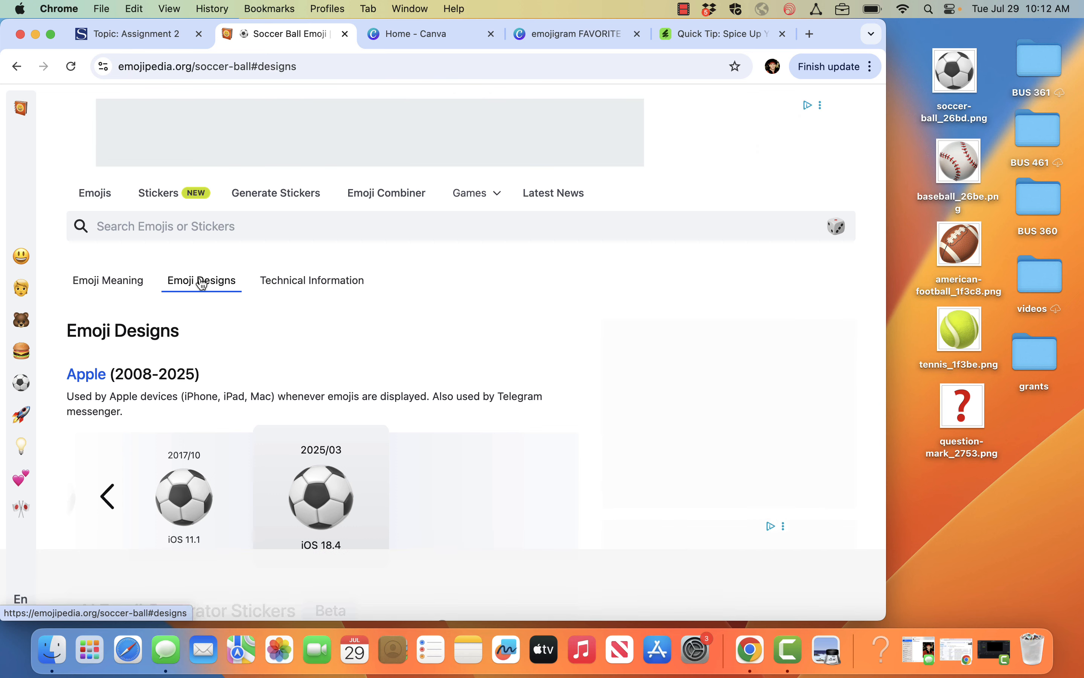
pyautogui.click(316, 492)
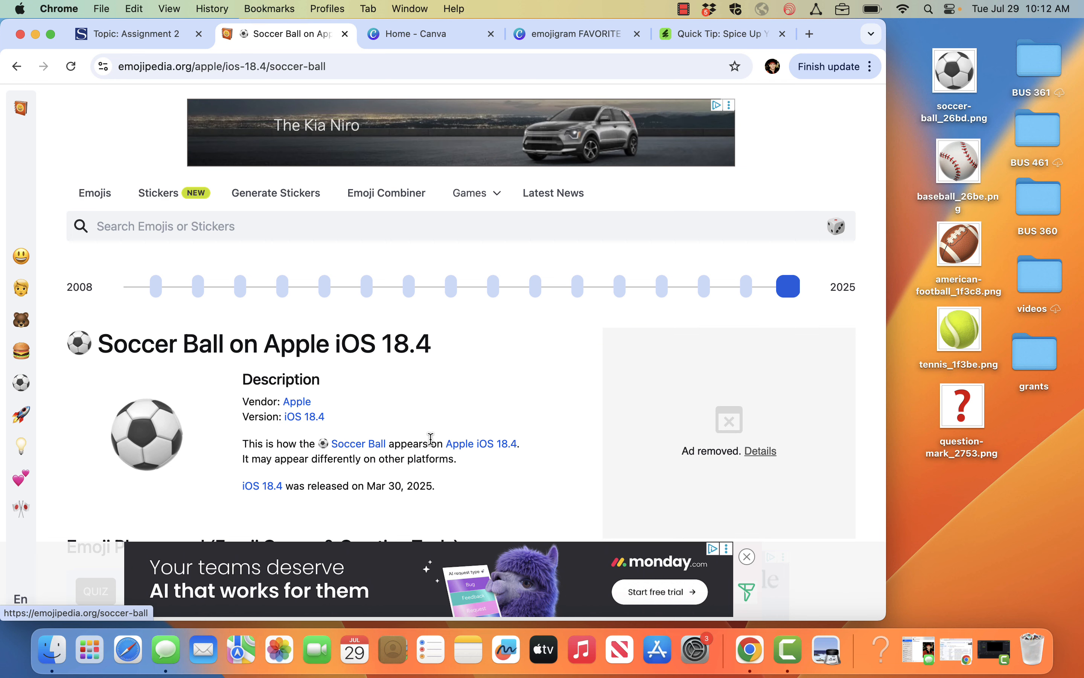
pyautogui.moveTo(148, 432); pyautogui.dragTo(960, 520)
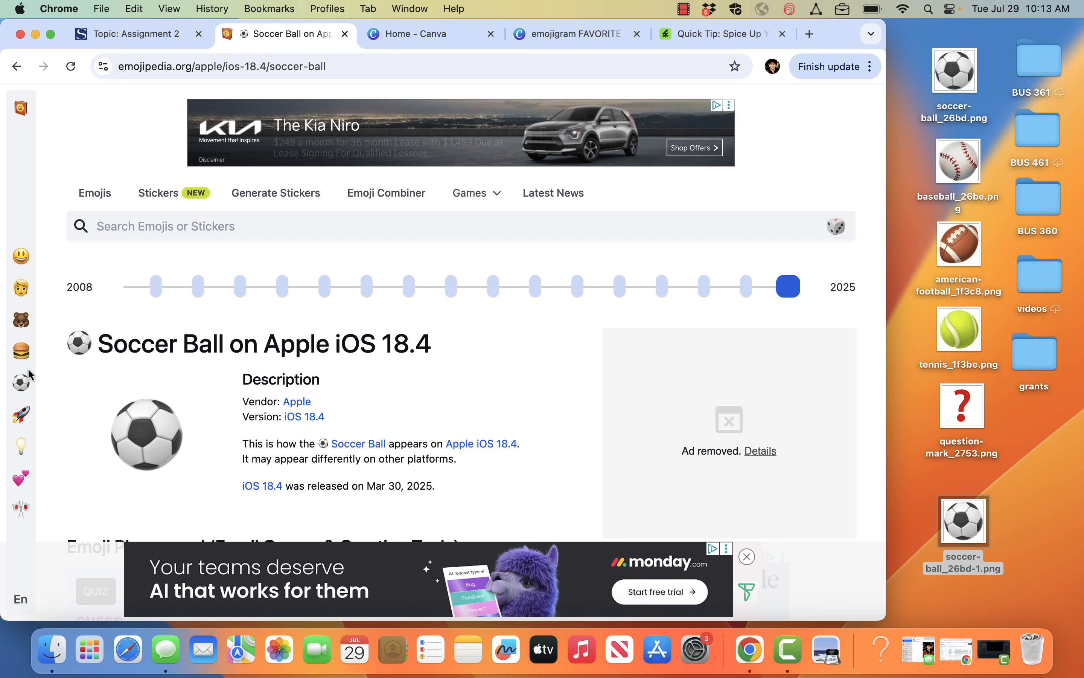
# - Go back to the activity emojis and open the Basketball emoji's Apple iOS 18.4 design
pyautogui.click(27, 384)
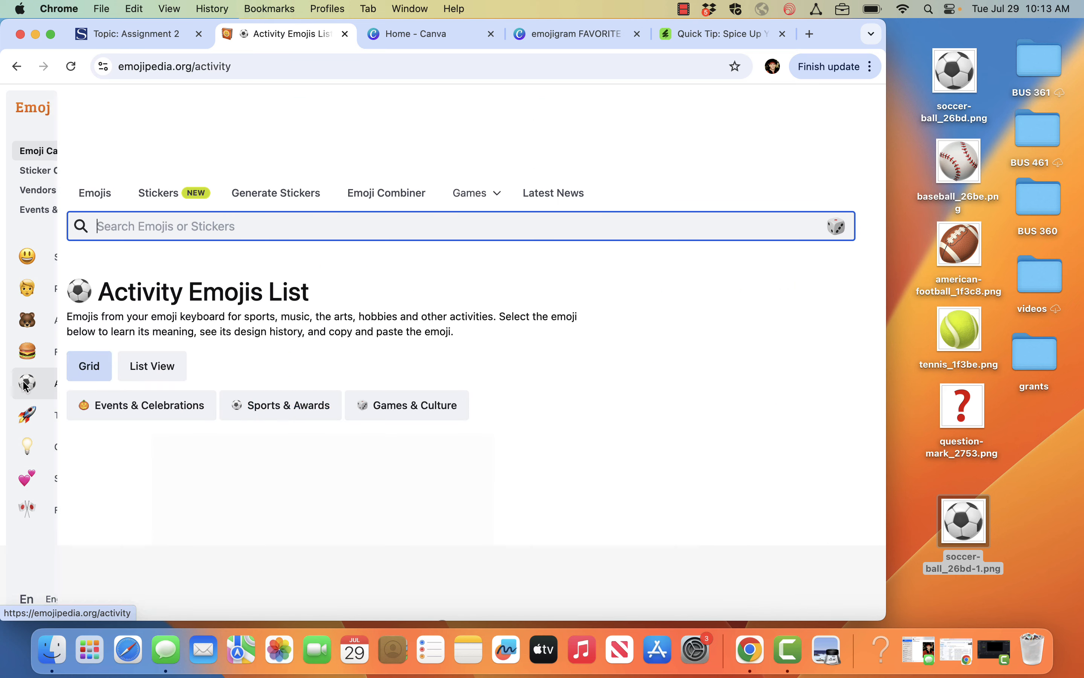
pyautogui.scroll(-10, 372, 461)
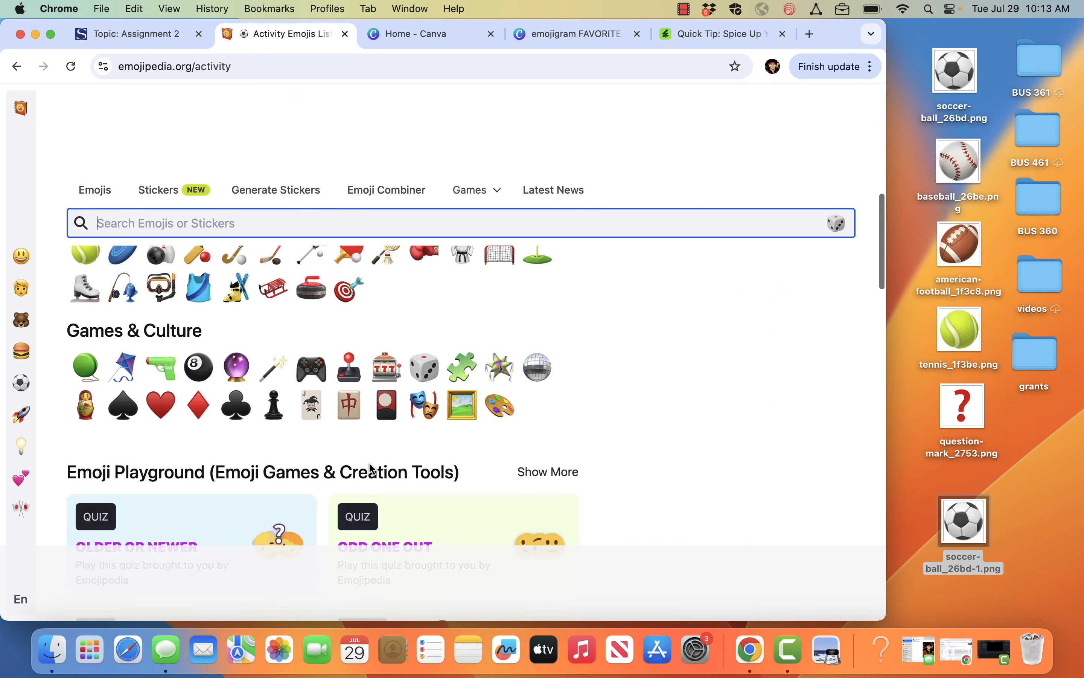
pyautogui.scroll(3, 403, 381)
pyautogui.click(431, 328)
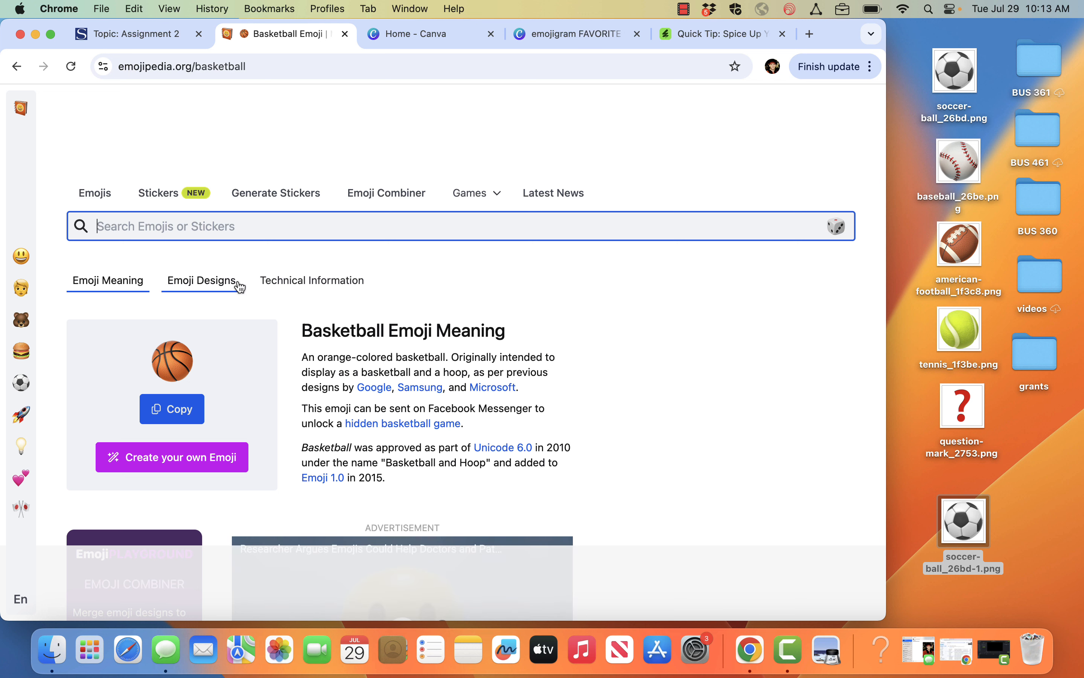
pyautogui.click(199, 281)
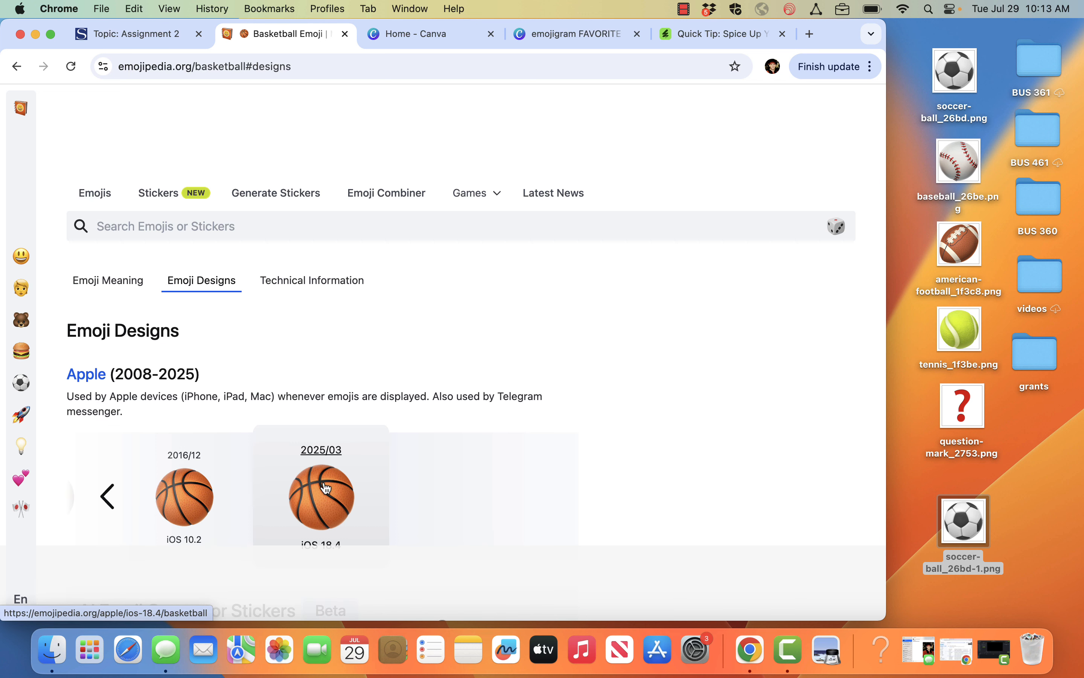
pyautogui.click(326, 485)
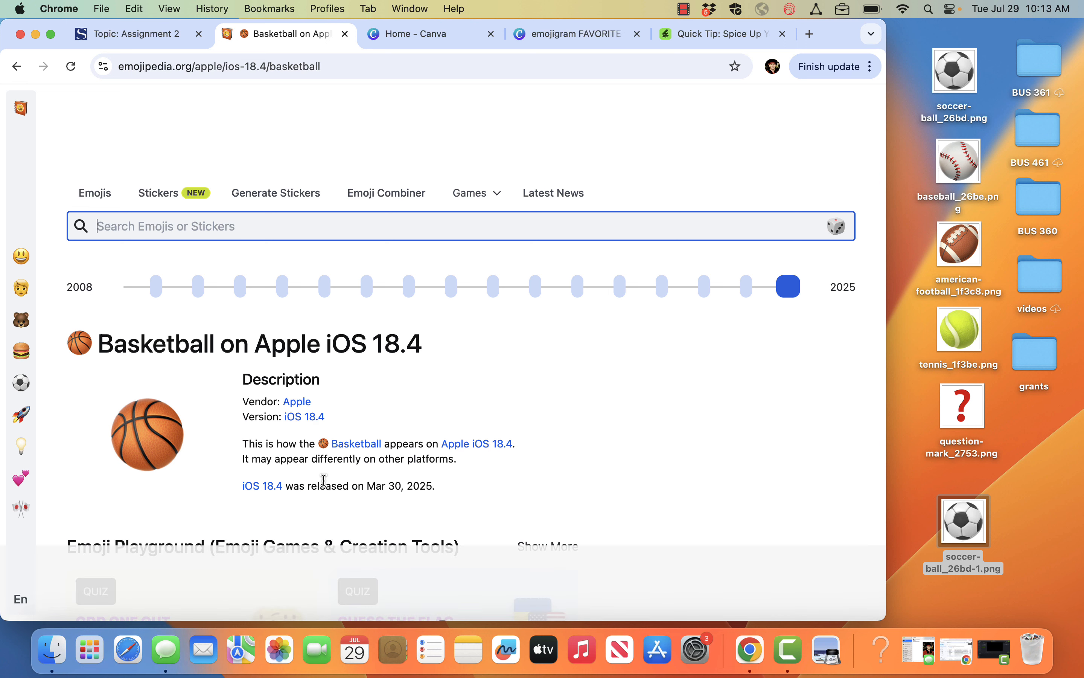
pyautogui.moveTo(139, 434)
pyautogui.mouseDown()
pyautogui.moveTo(349, 464)
pyautogui.moveTo(216, 451)
pyautogui.moveTo(128, 428)
pyautogui.mouseUp()
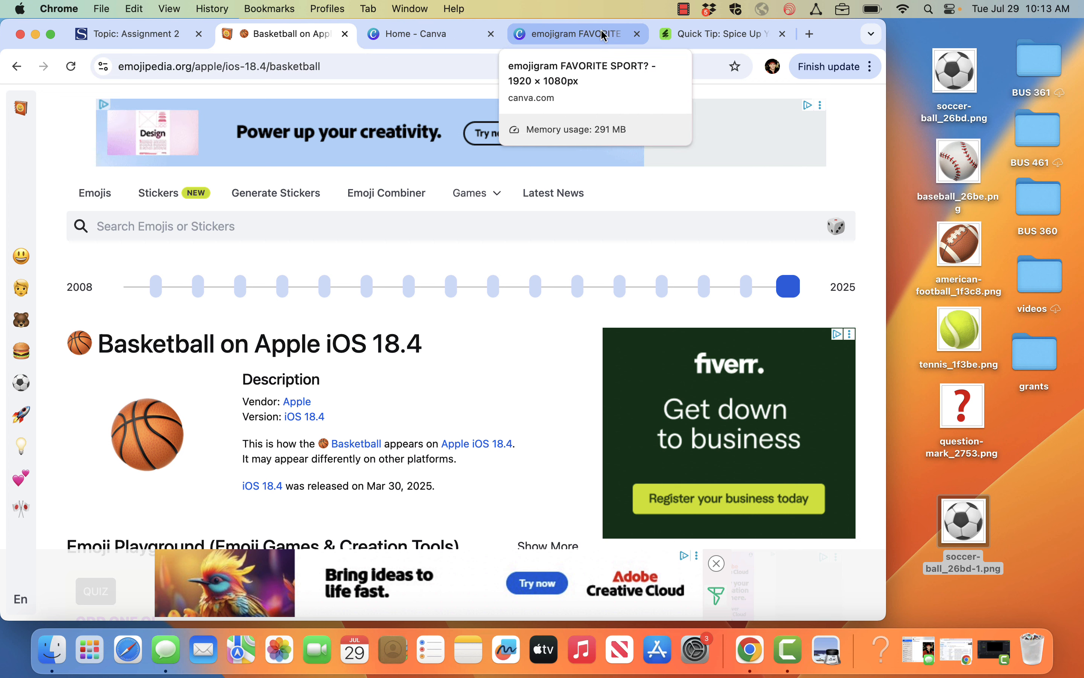
# - Switch to Canva and create a blank custom-size design of 1920 × 1080 px
pyautogui.click(396, 34)
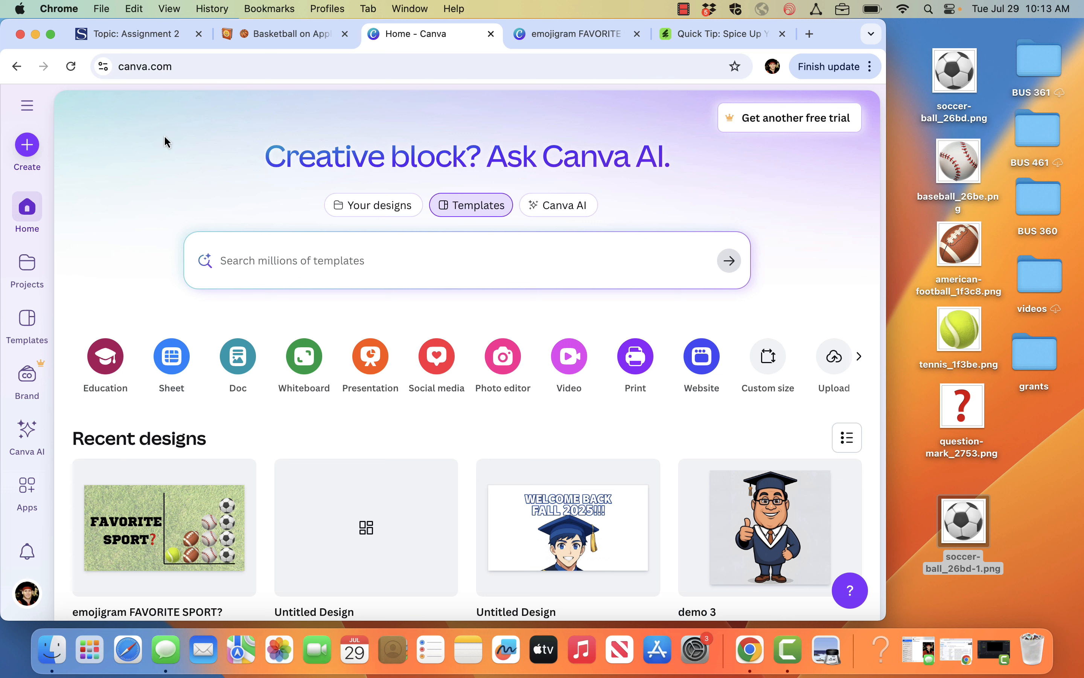
pyautogui.click(27, 146)
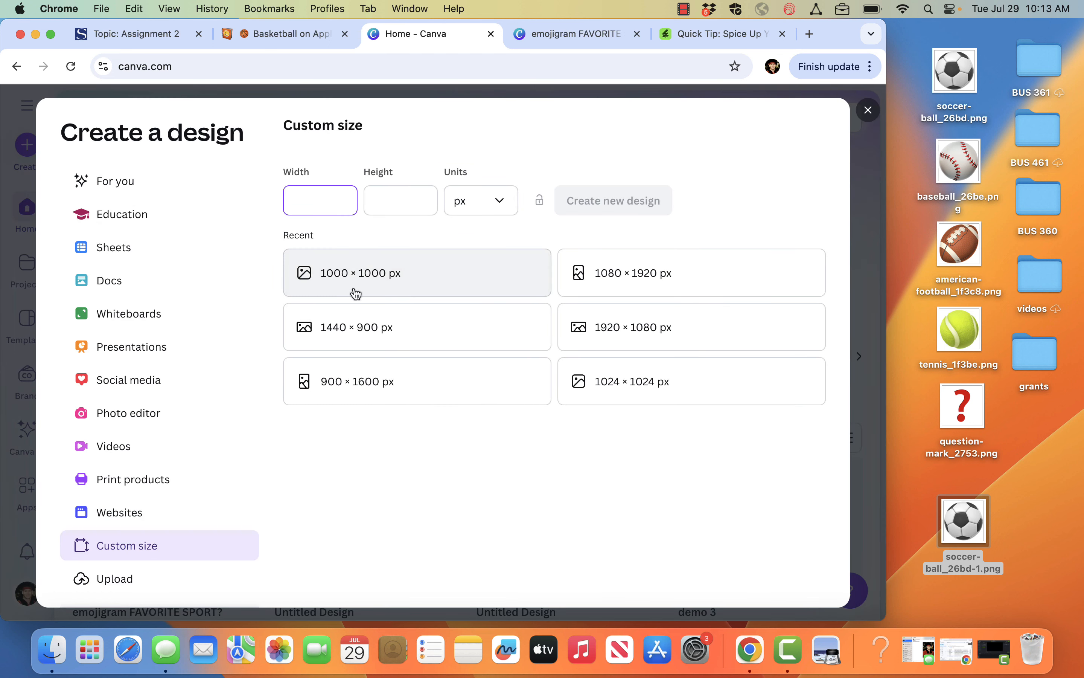
pyautogui.click(651, 339)
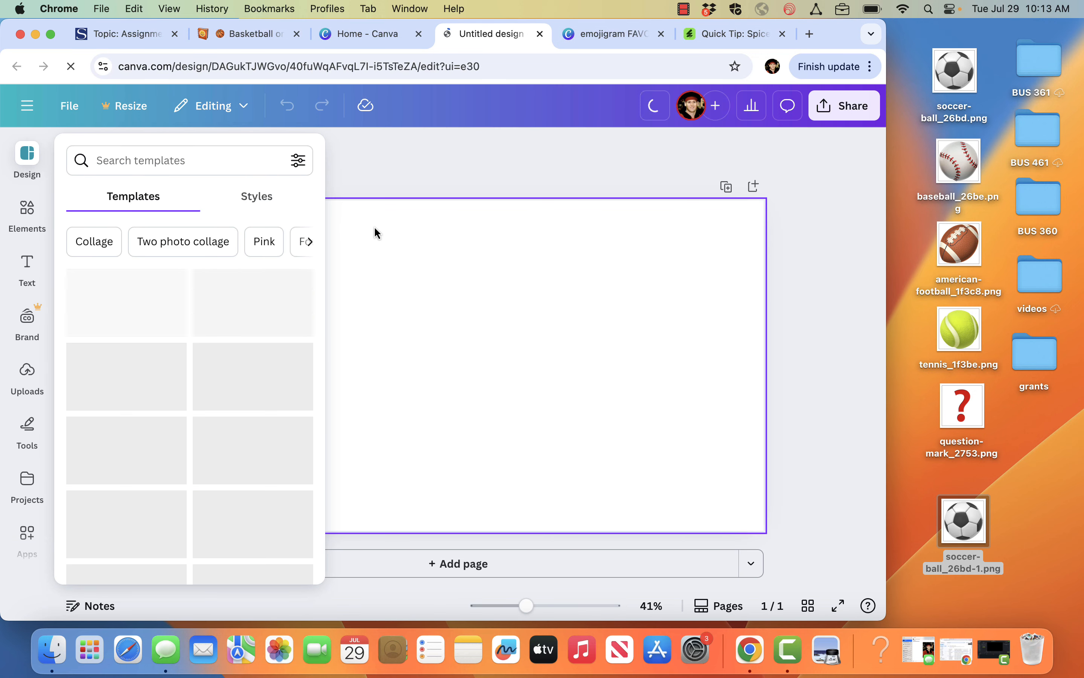
pyautogui.click(416, 173)
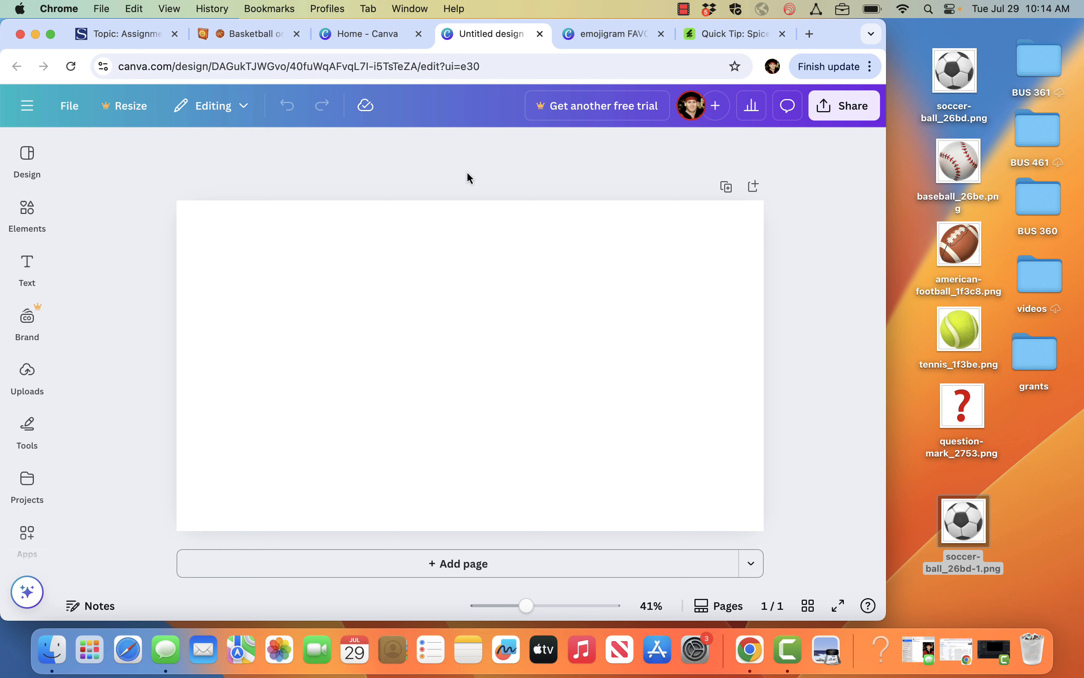
# - Add a plain solid line from the shape elements to the blank page, and show the full shape collection
pyautogui.click(429, 265)
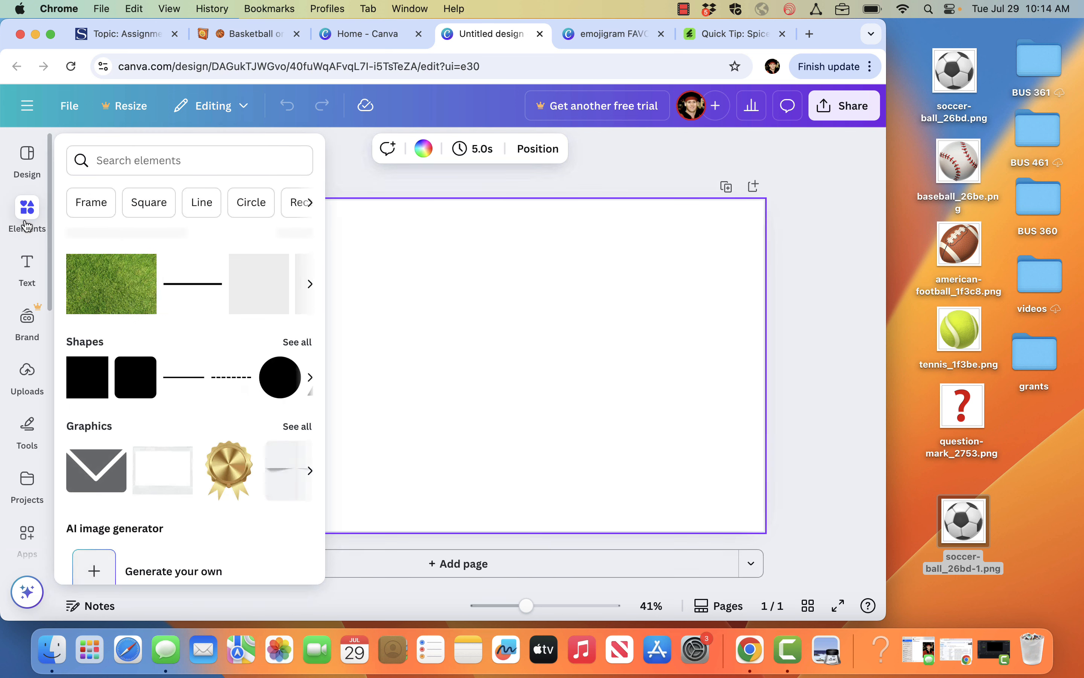
pyautogui.click(42, 230)
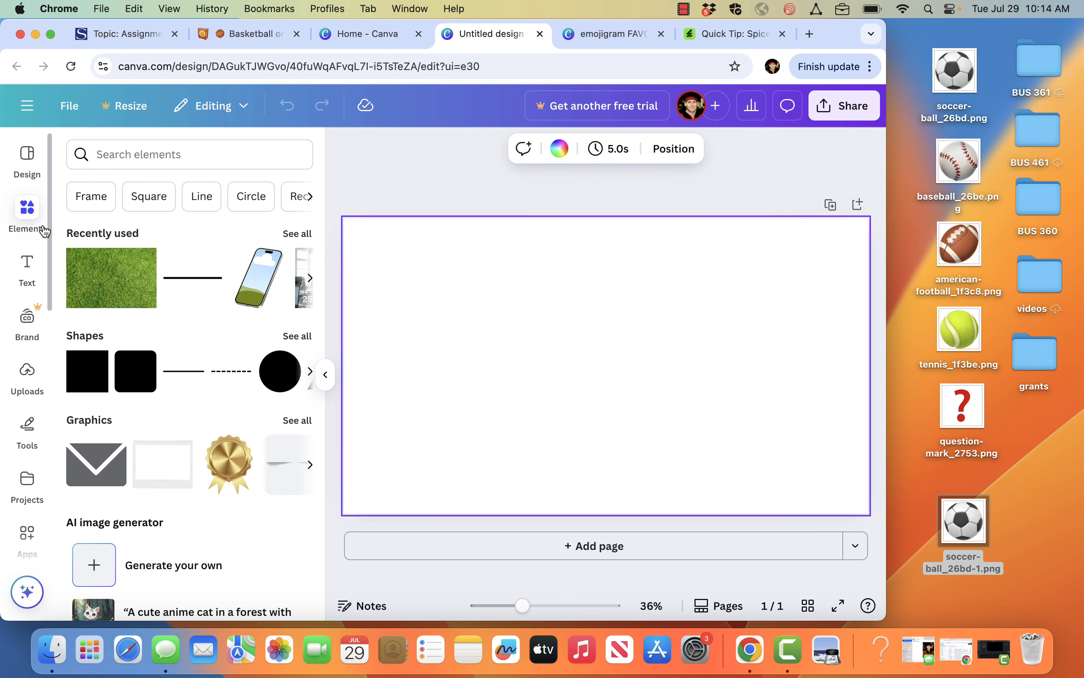
pyautogui.click(194, 379)
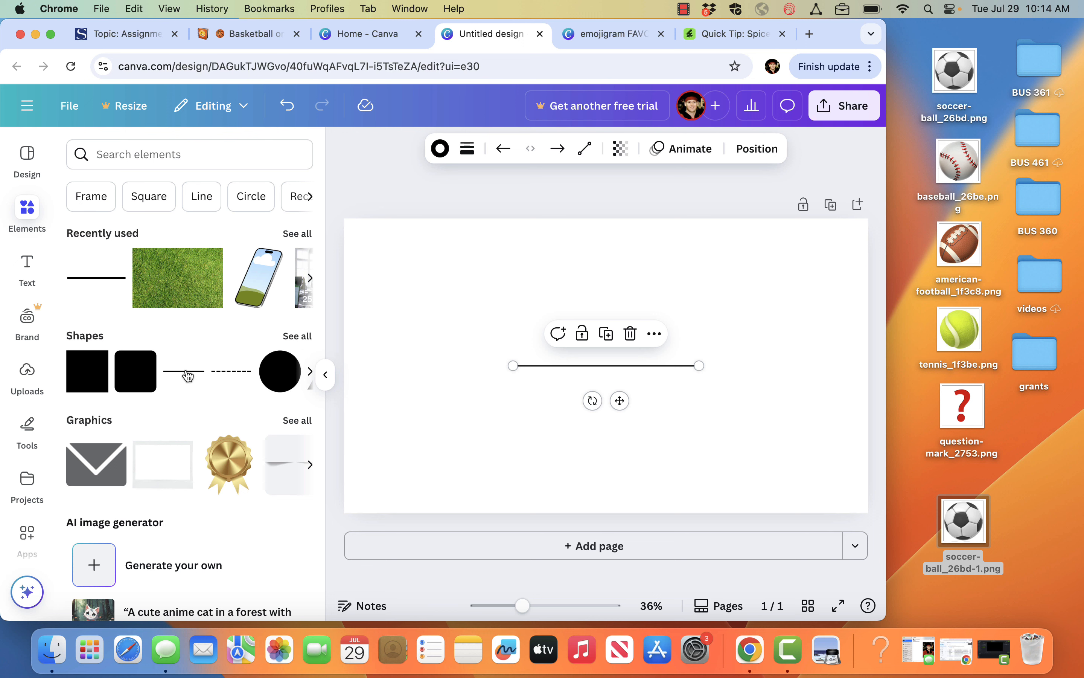
pyautogui.click(304, 337)
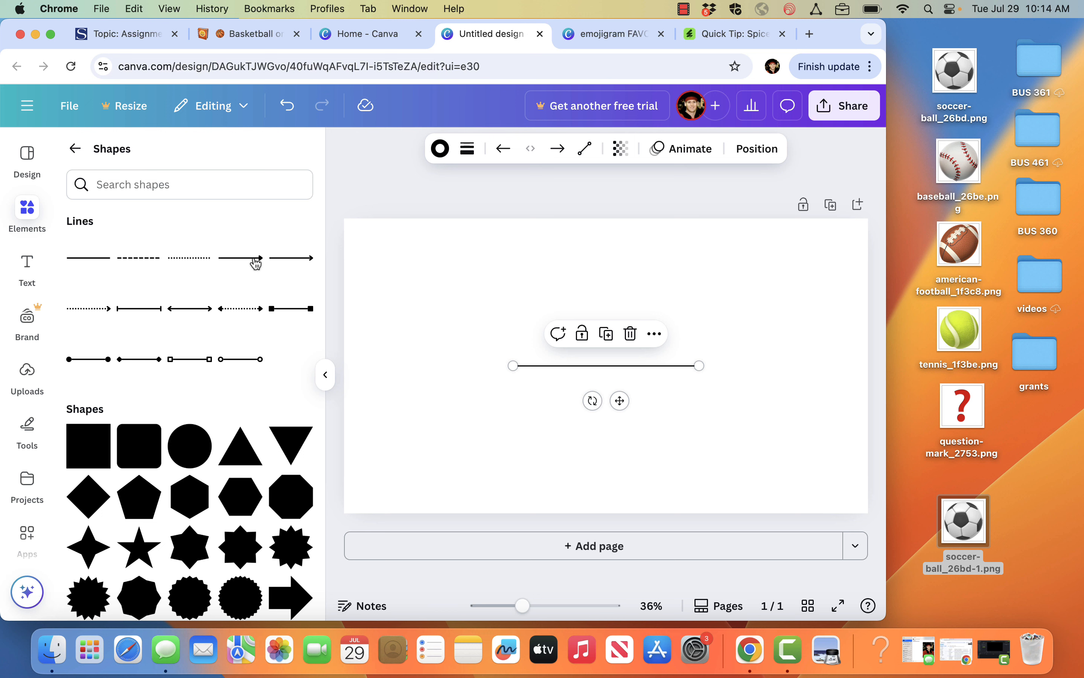
# - Move the line to the page's lower right margin and extend its left end to the vertical centreline, about 852 long
pyautogui.moveTo(627, 371); pyautogui.dragTo(761, 480)
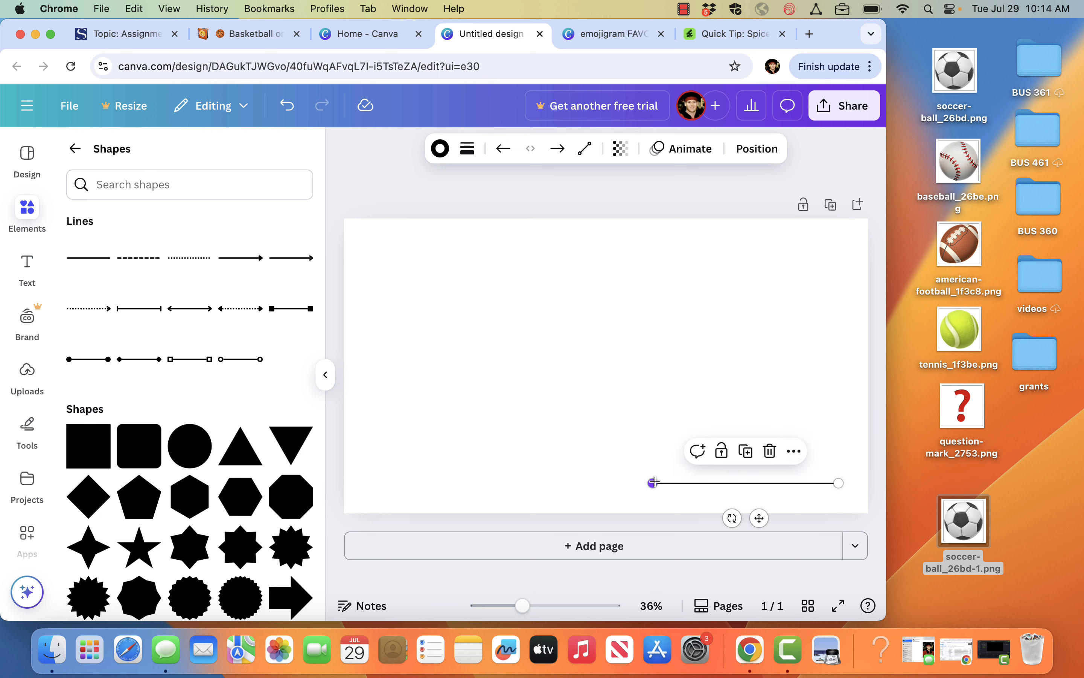
pyautogui.moveTo(654, 482); pyautogui.dragTo(603, 486)
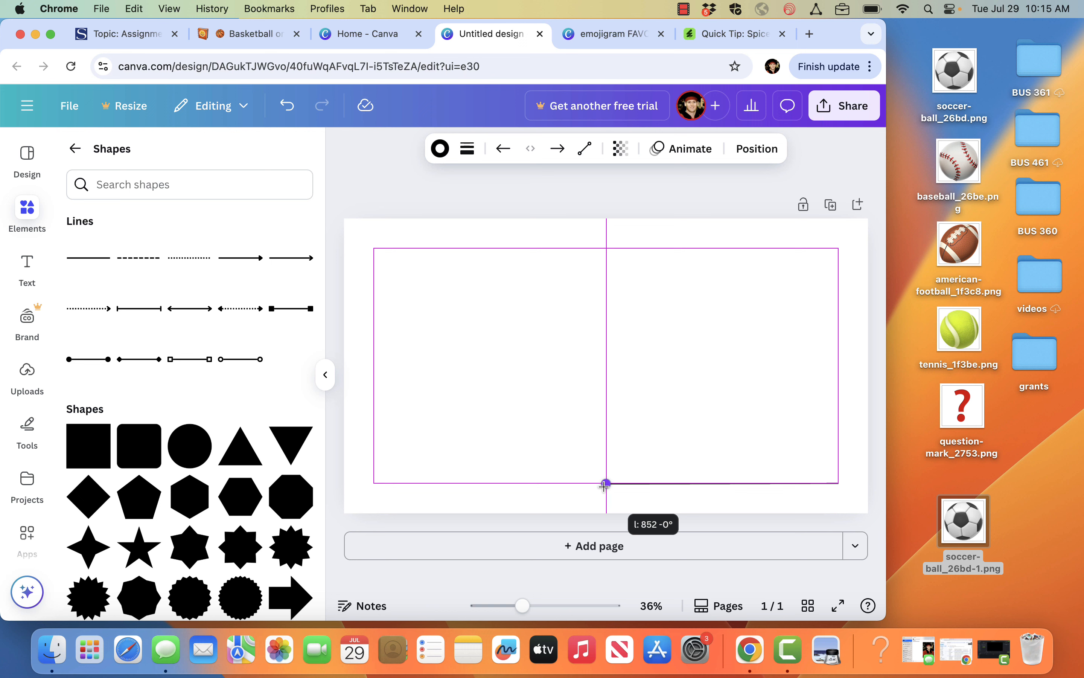
pyautogui.moveTo(604, 486); pyautogui.dragTo(604, 486)
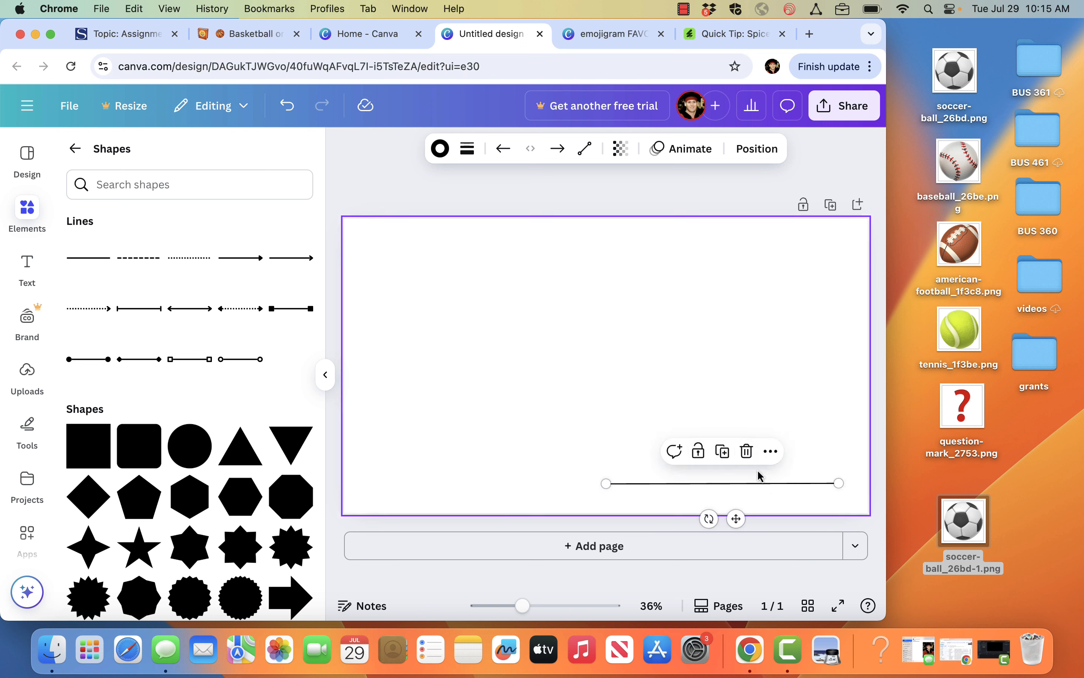
# - Duplicate the horizontal line and make the copy a vertical axis rising from its left end at the page centre
pyautogui.click(770, 454)
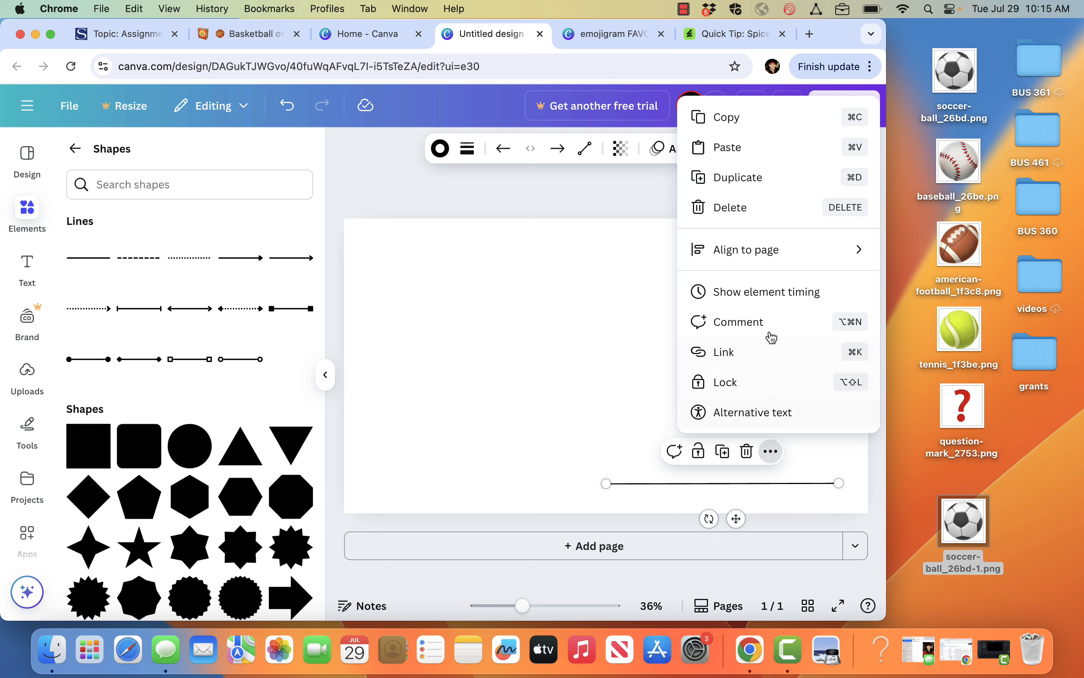
pyautogui.click(759, 177)
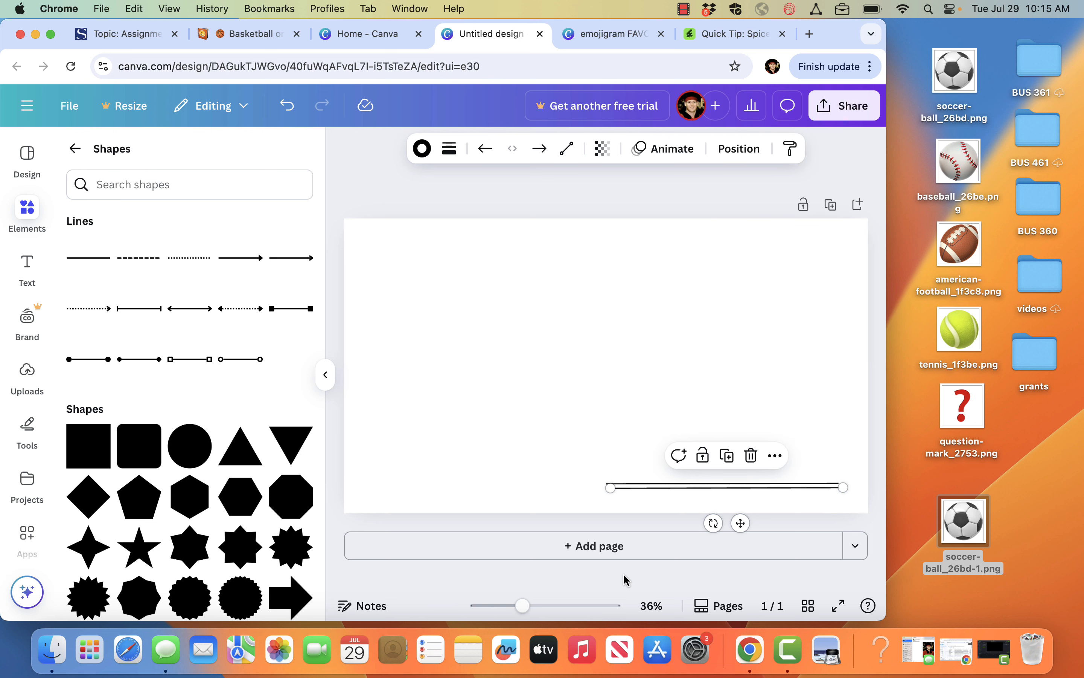
pyautogui.moveTo(682, 492); pyautogui.dragTo(507, 369)
pyautogui.moveTo(605, 339); pyautogui.dragTo(605, 327)
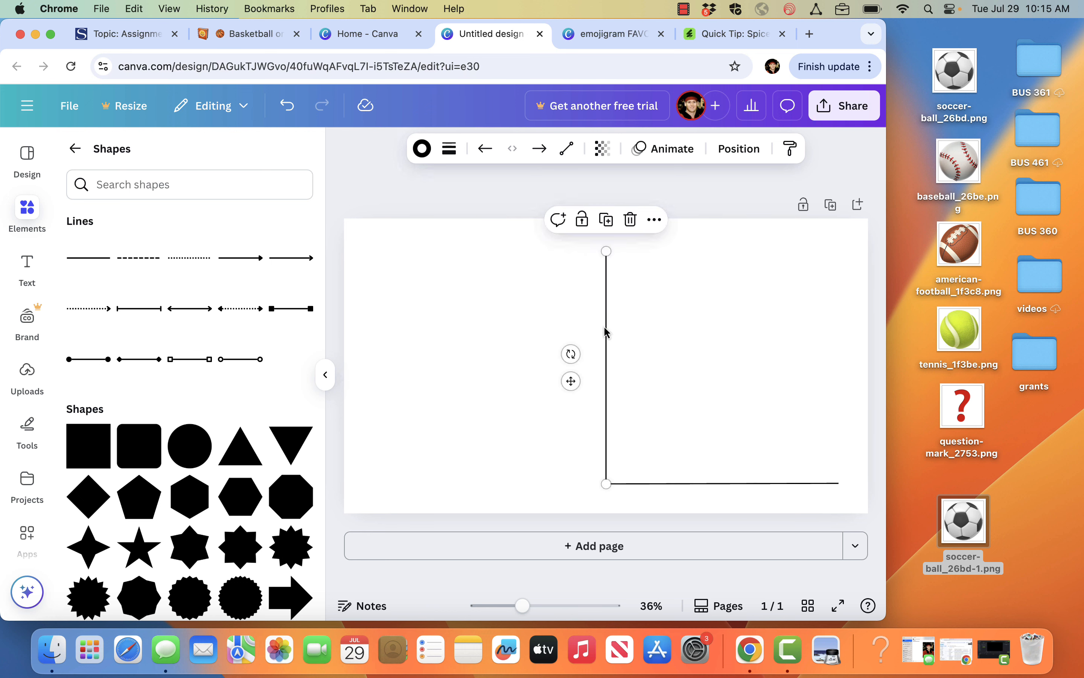
pyautogui.click(670, 347)
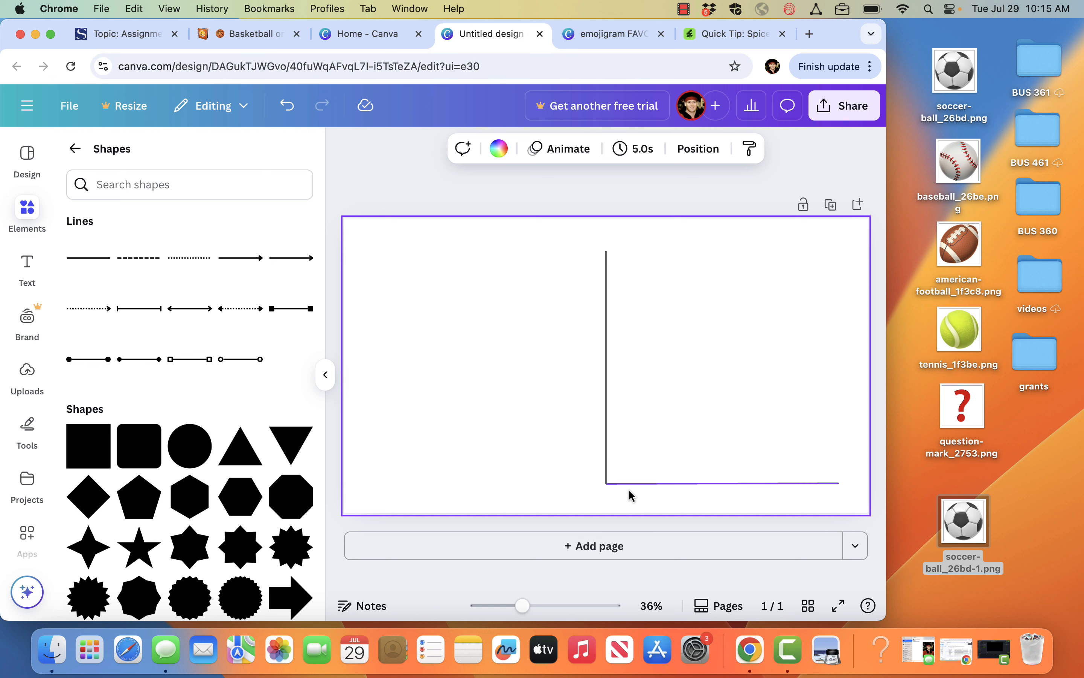
pyautogui.click(327, 377)
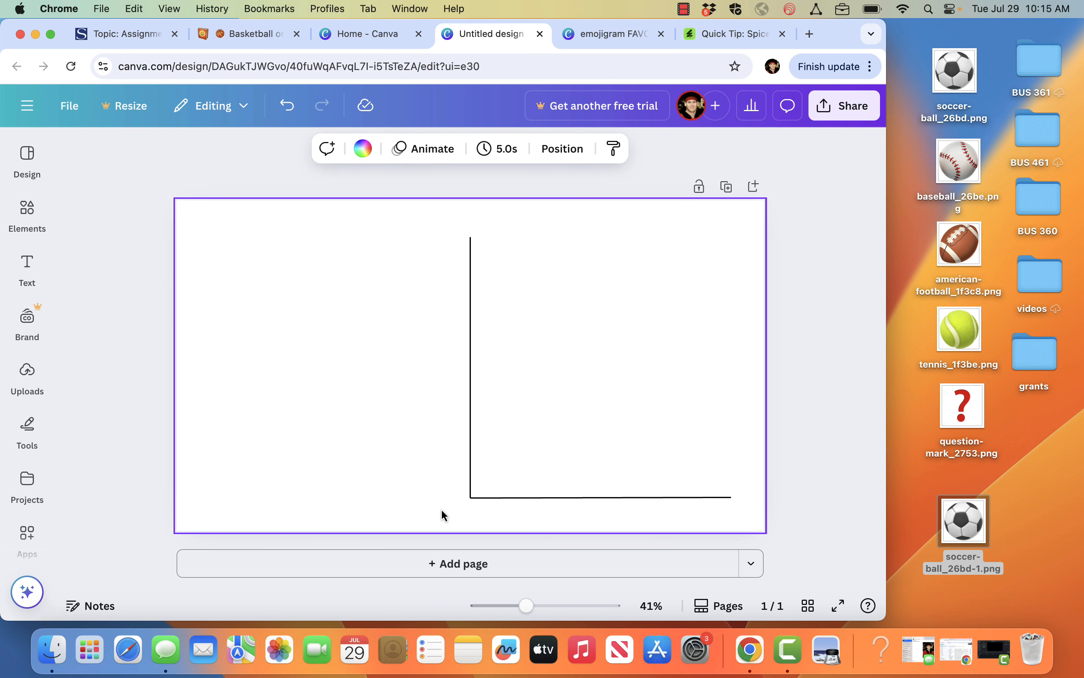
# - Group the vertical and horizontal axis lines into one object
pyautogui.scroll(5, 444, 515)
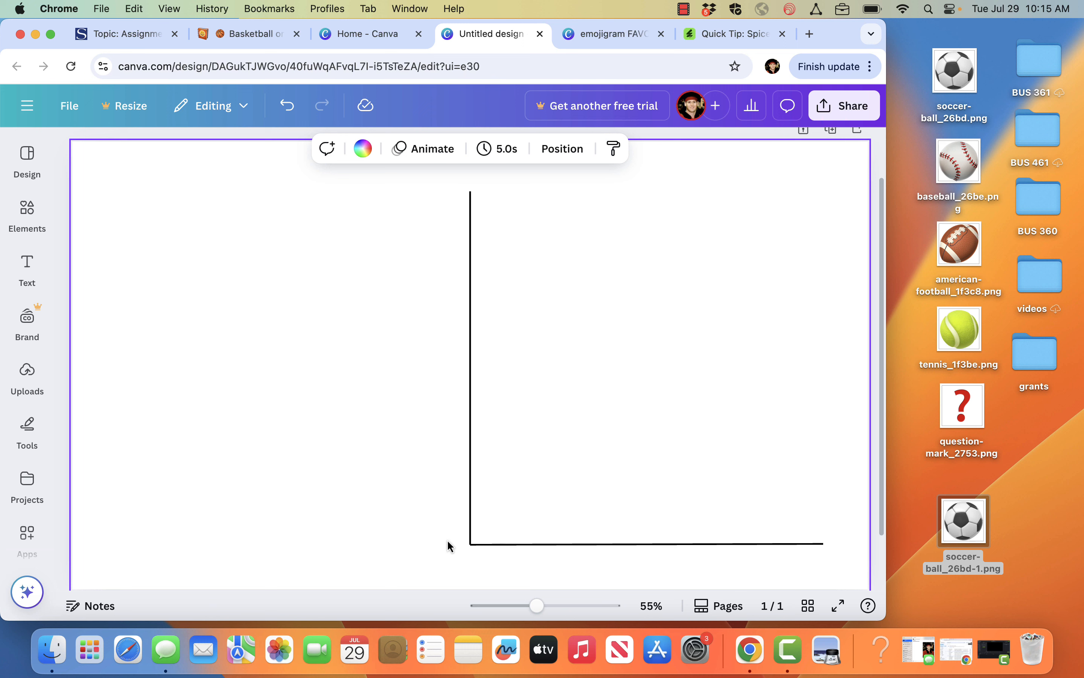
pyautogui.moveTo(442, 532); pyautogui.dragTo(498, 567)
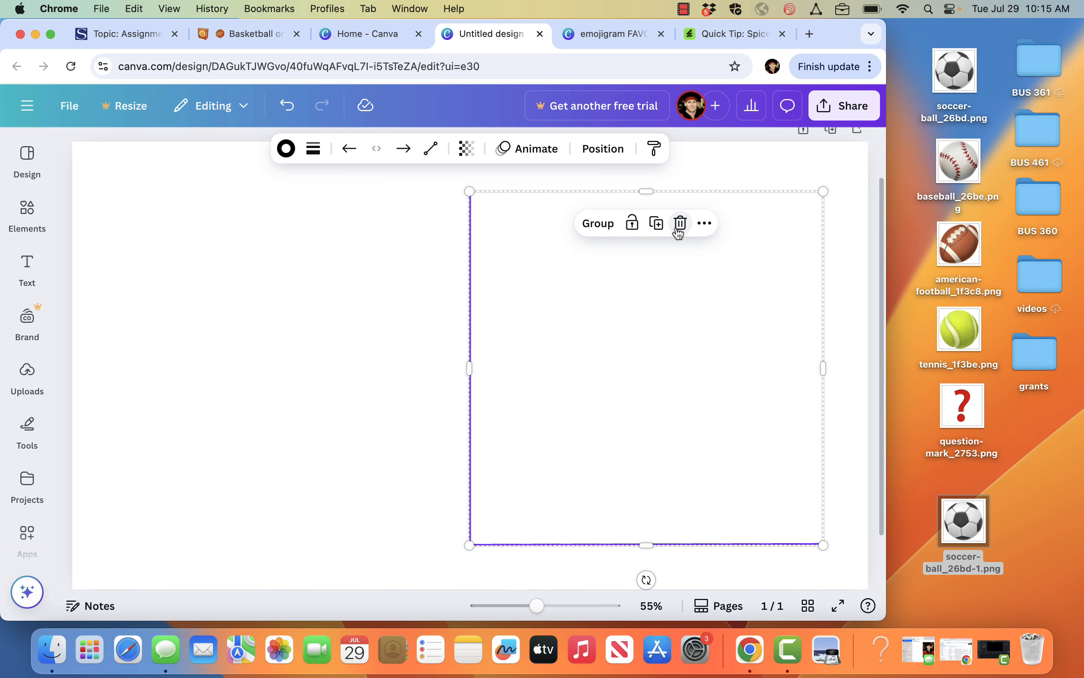
pyautogui.click(610, 232)
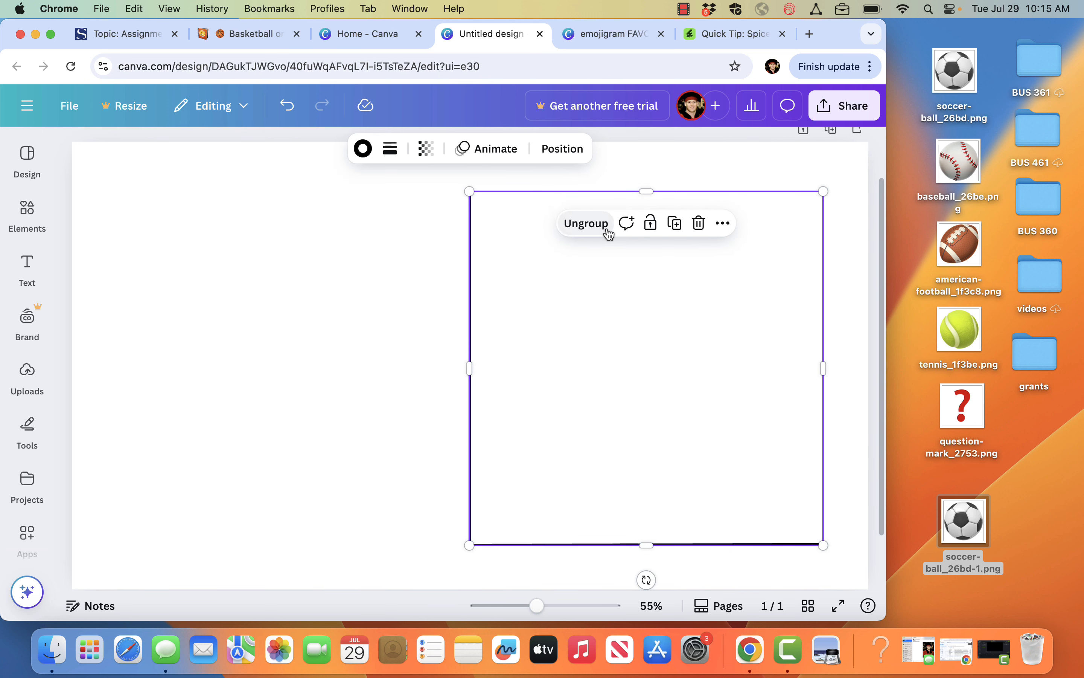
pyautogui.click(400, 258)
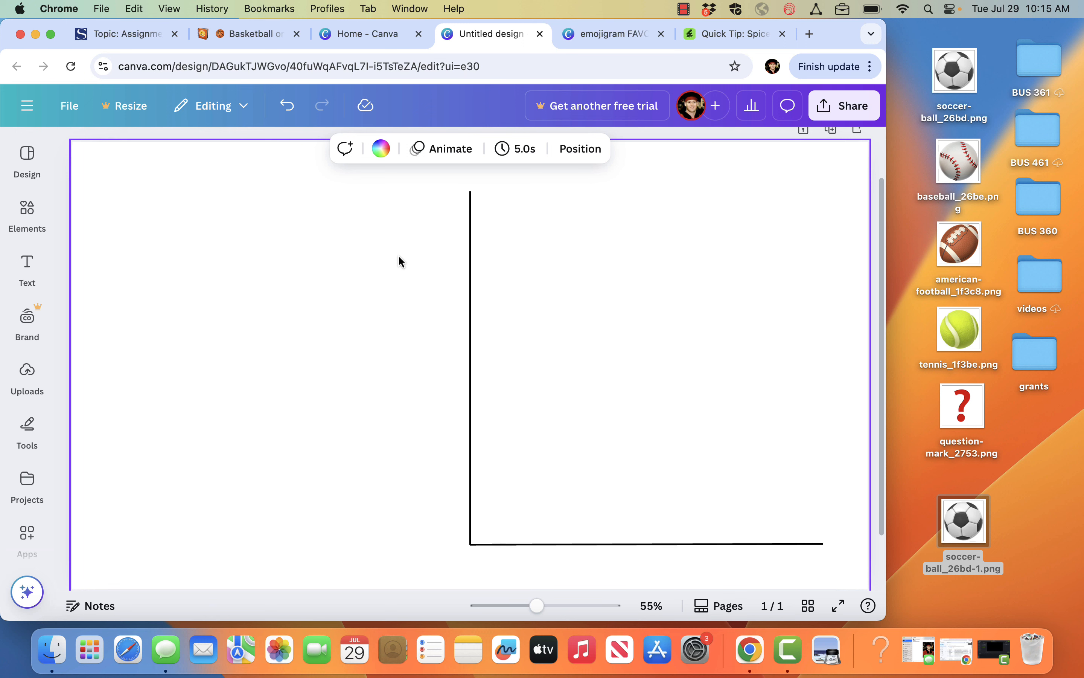
pyautogui.press('super+equal')
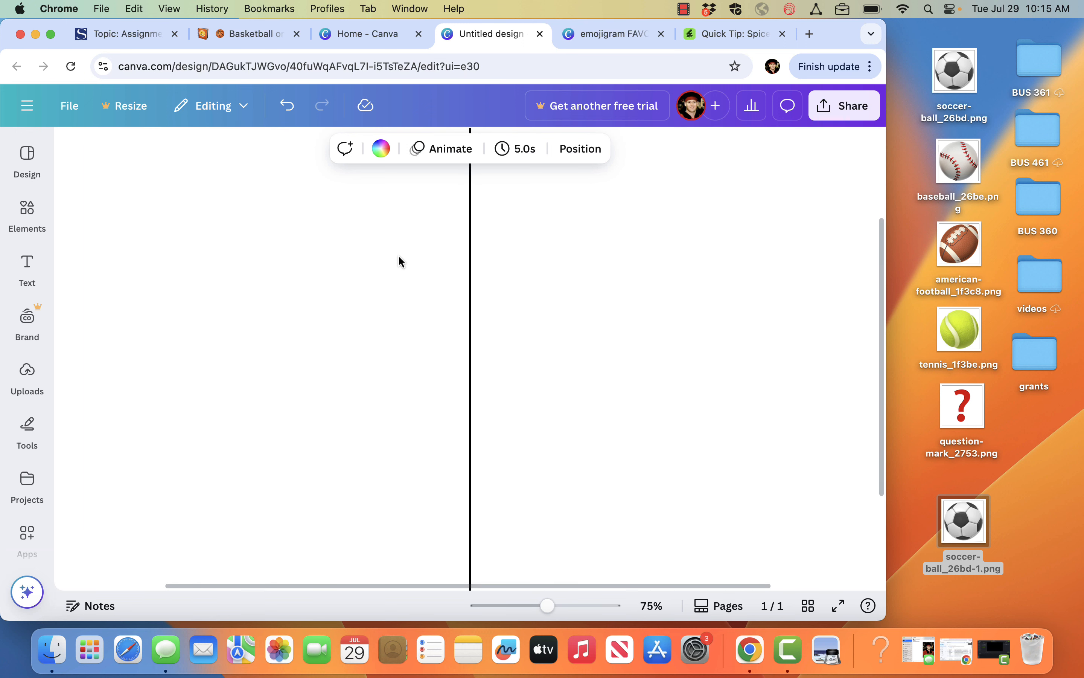
pyautogui.press('super+minus')
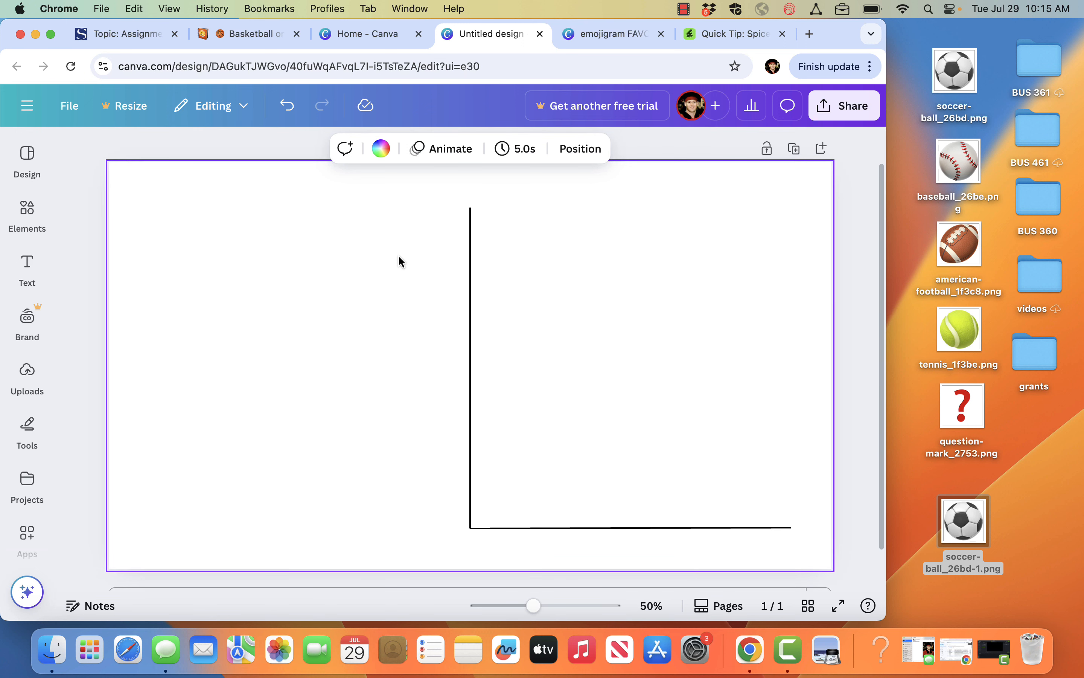
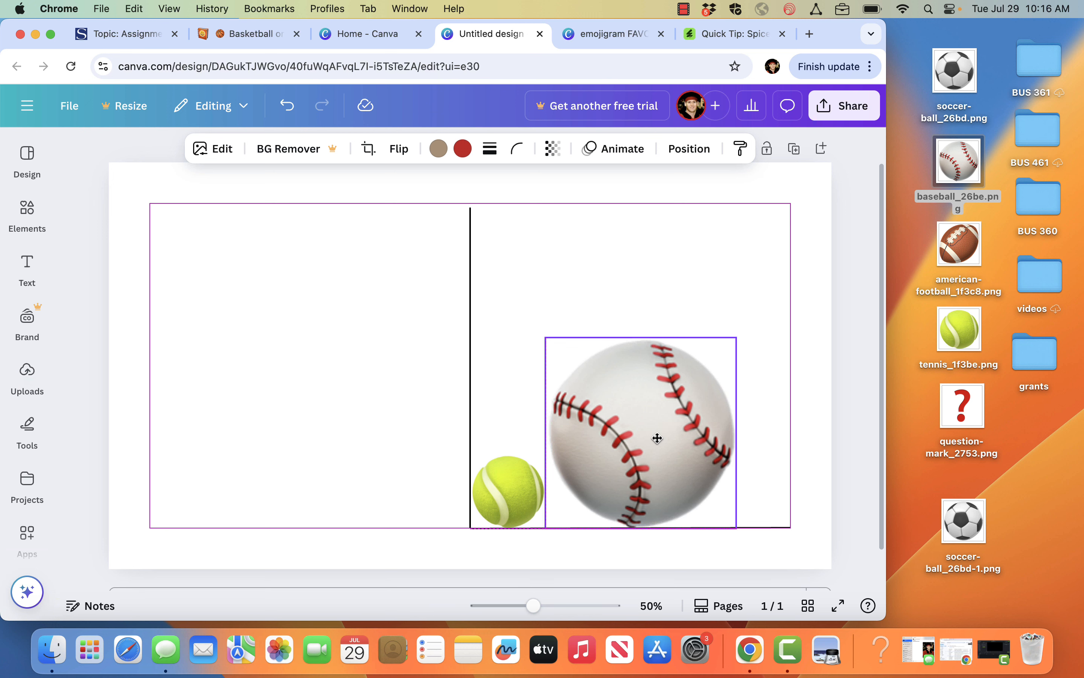
# - Shrink the baseball to the tennis ball's size beside it on the horizontal axis, and stack a copy directly above
pyautogui.moveTo(658, 438); pyautogui.dragTo(657, 438)
pyautogui.moveTo(736, 336); pyautogui.dragTo(641, 480)
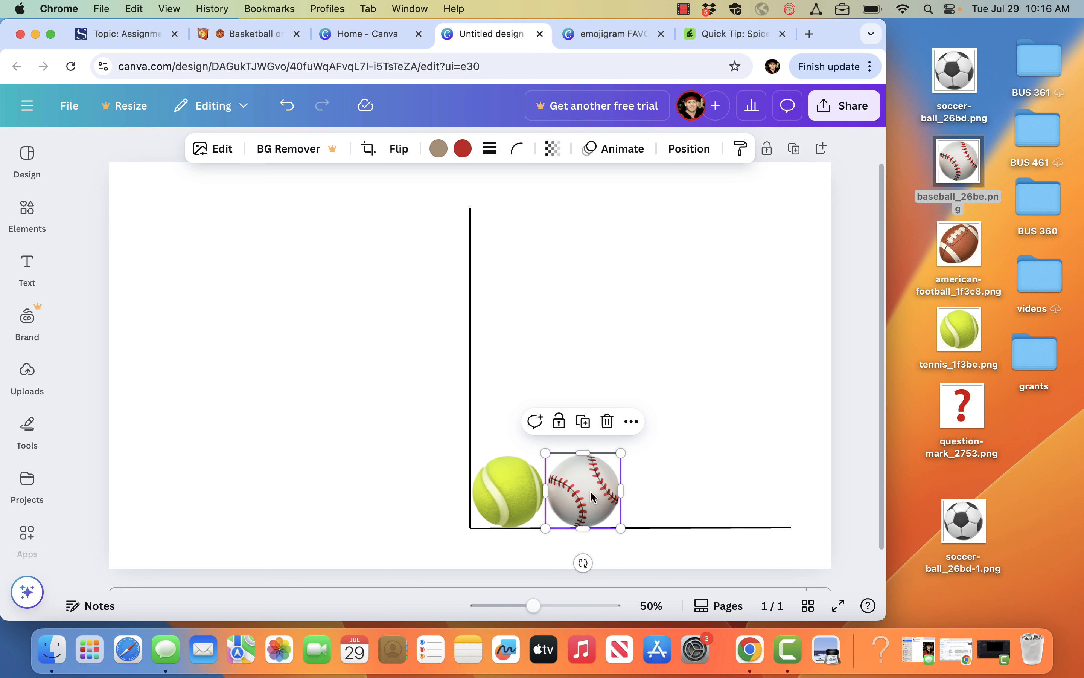
pyautogui.keyDown('alt'); pyautogui.moveTo(592, 496); pyautogui.dragTo(592, 416); pyautogui.keyUp('alt')
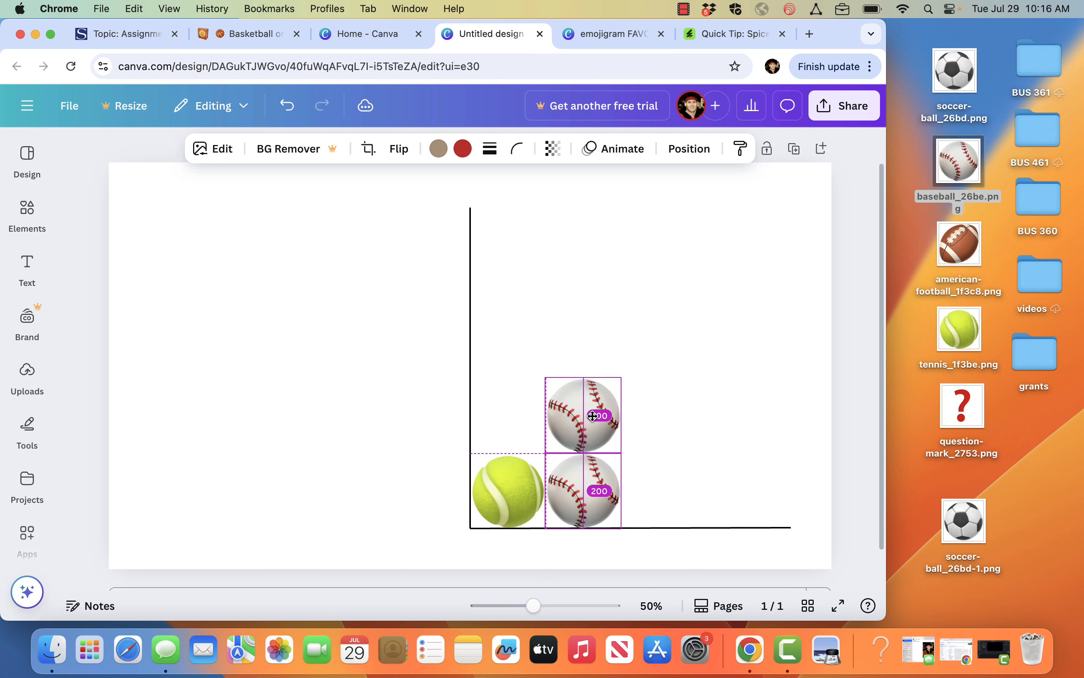
# - Duplicate the file tennis_1f3be.png on the desktop and return to the Canva design in Chrome
pyautogui.keyDown('alt'); pyautogui.moveTo(592, 416); pyautogui.dragTo(593, 417); pyautogui.keyUp('alt')
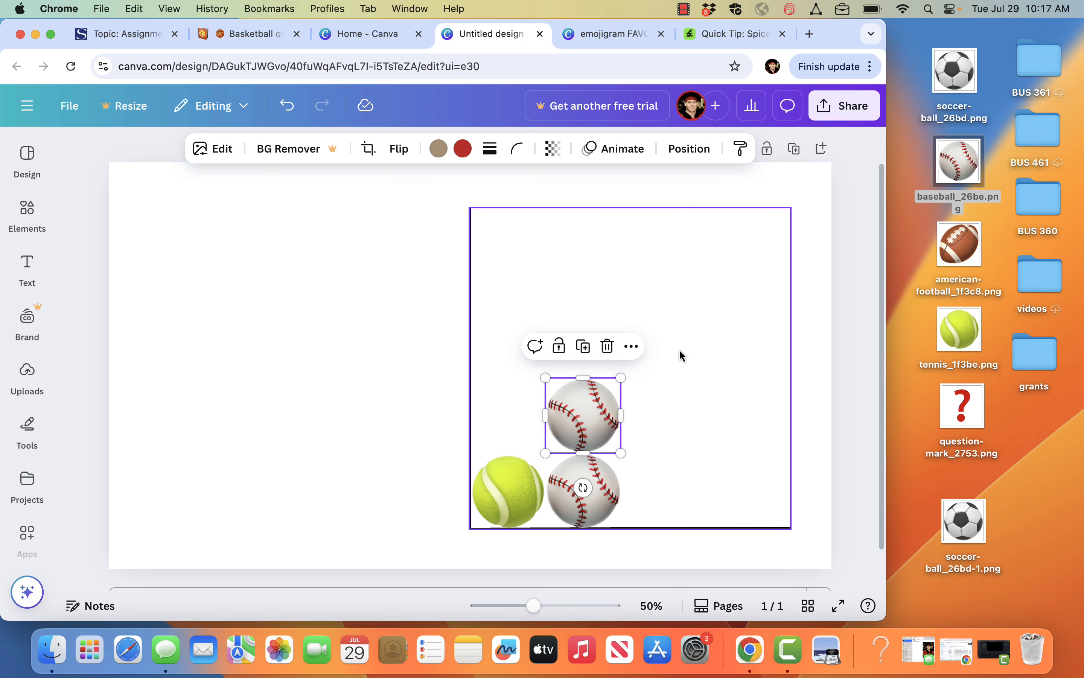
pyautogui.click(682, 388)
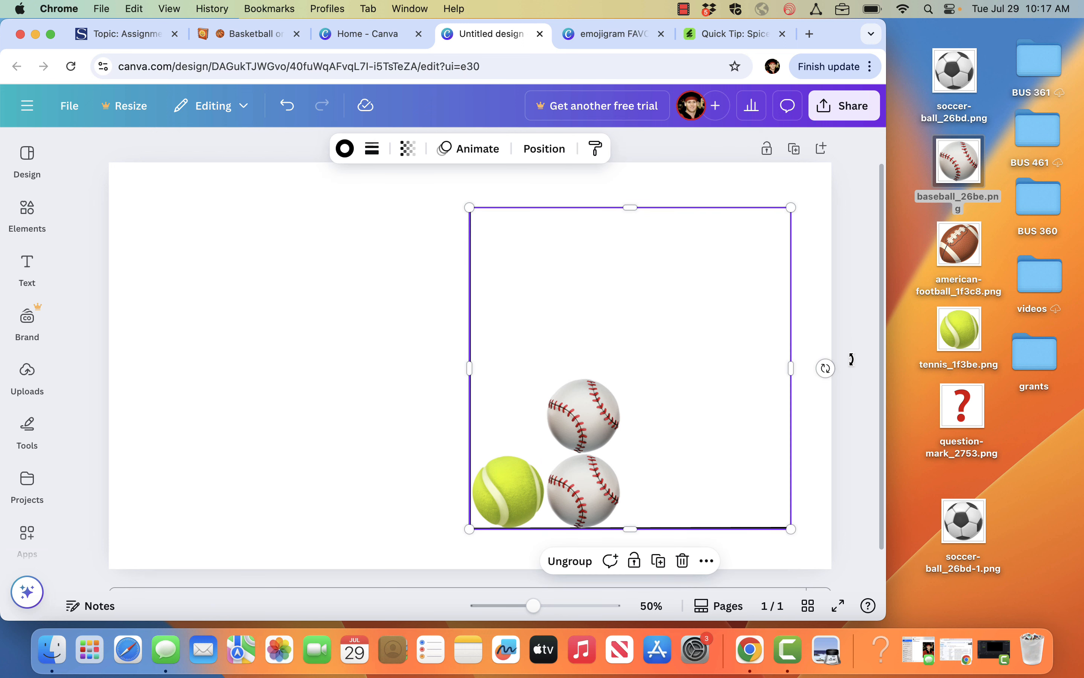
pyautogui.moveTo(961, 336); pyautogui.dragTo(919, 405)
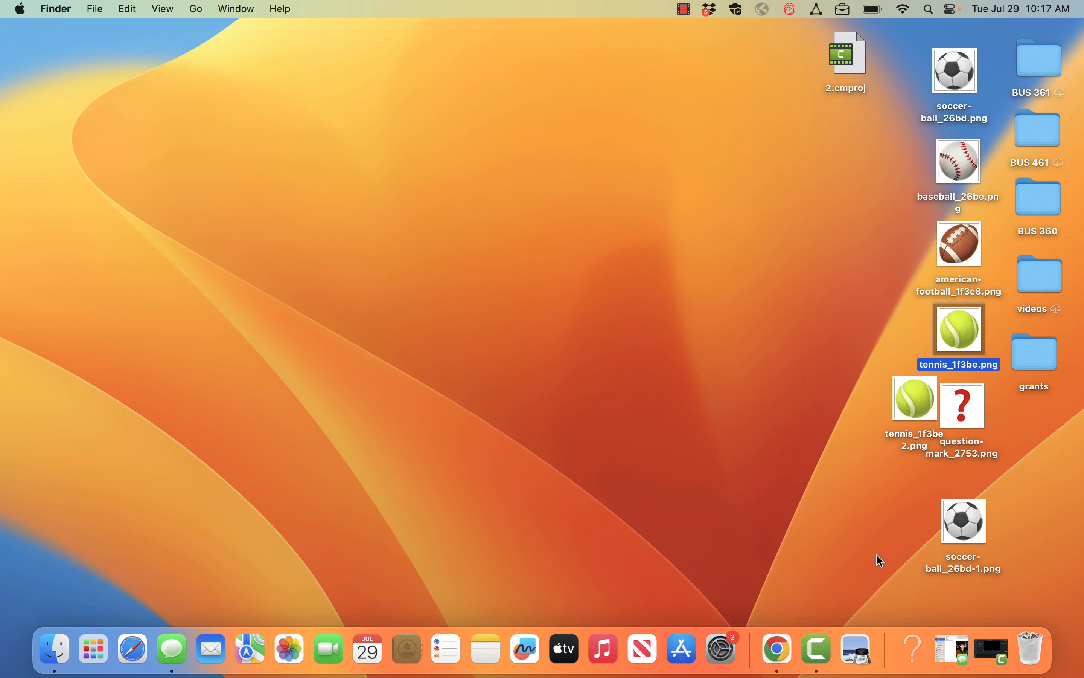
pyautogui.click(778, 649)
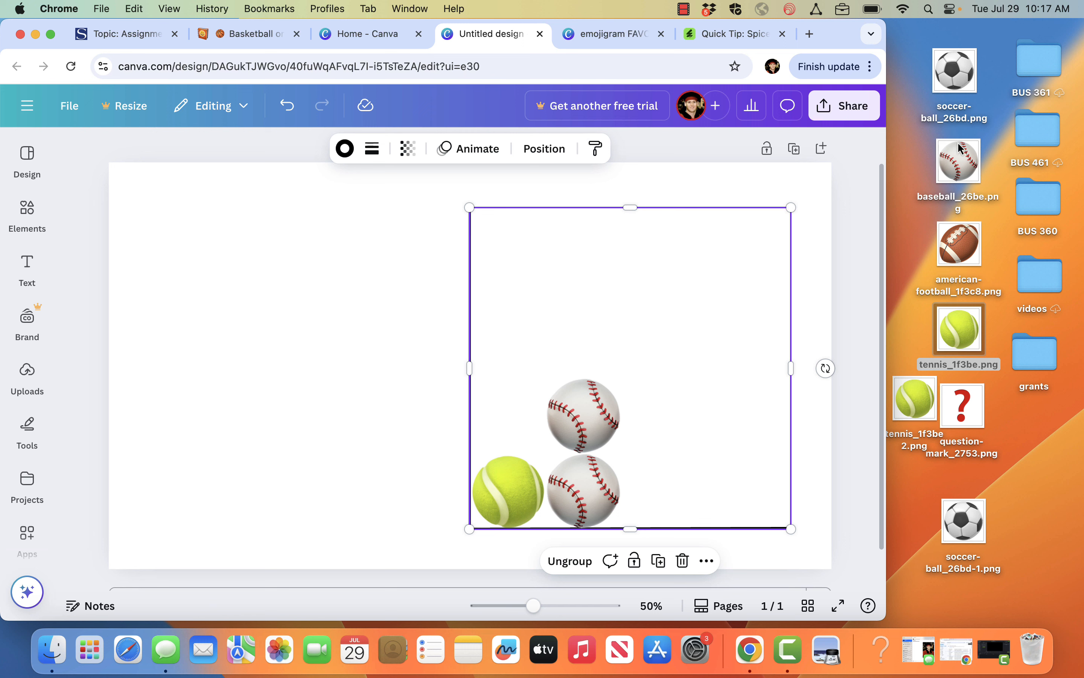
# - Build a column of three footballs from american-football_1f3c8.png, scaled to the baseball's size and standing on the horizontal axis beside the baseballs
pyautogui.moveTo(959, 245); pyautogui.dragTo(649, 485)
pyautogui.moveTo(520, 373); pyautogui.dragTo(744, 432)
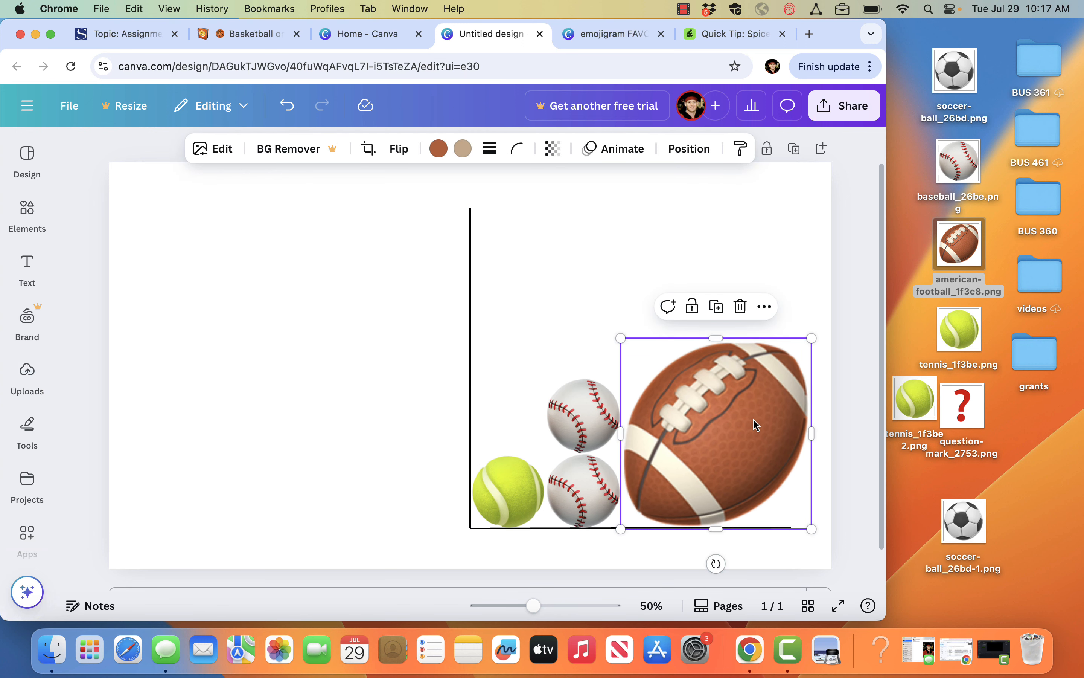
pyautogui.moveTo(813, 339); pyautogui.dragTo(702, 462)
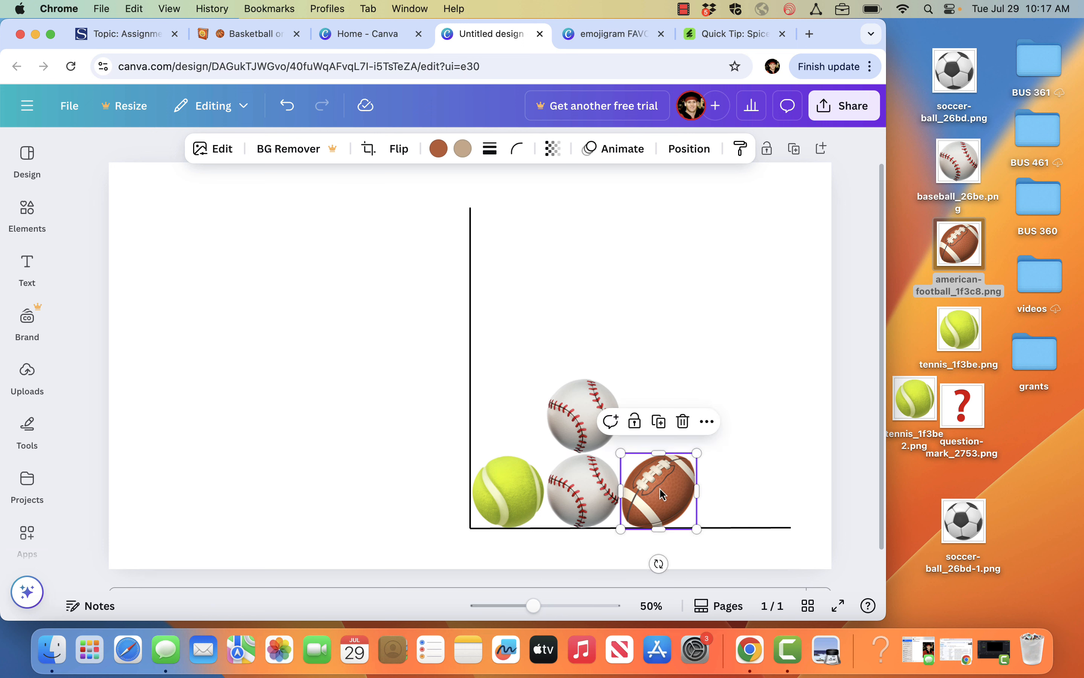
pyautogui.moveTo(663, 492); pyautogui.dragTo(671, 333)
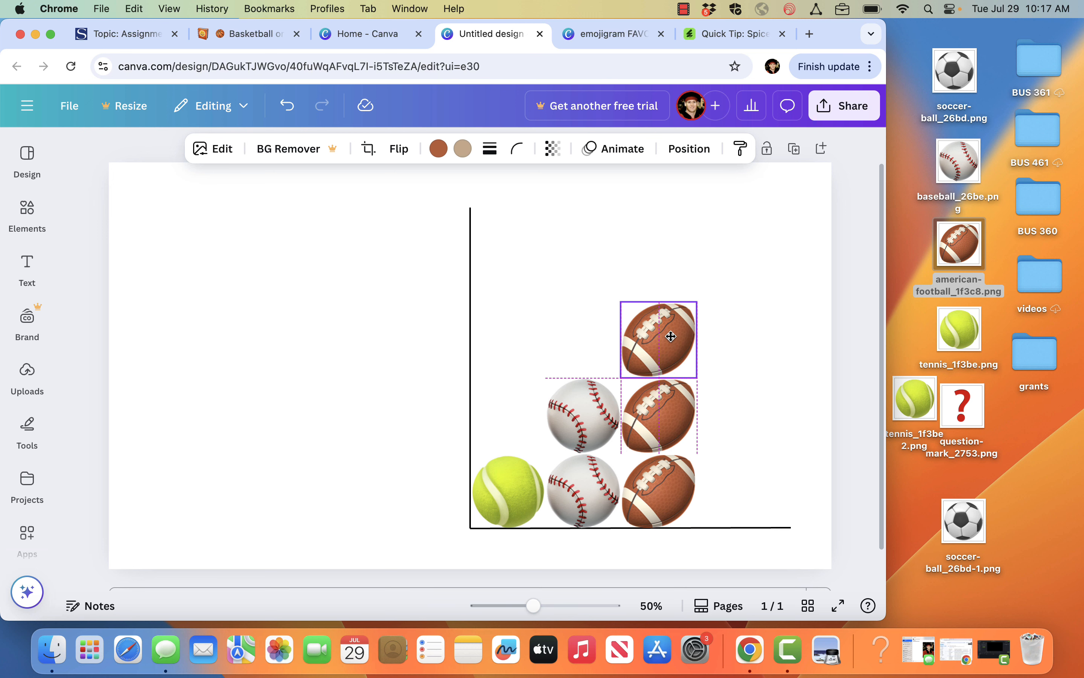
pyautogui.click(761, 360)
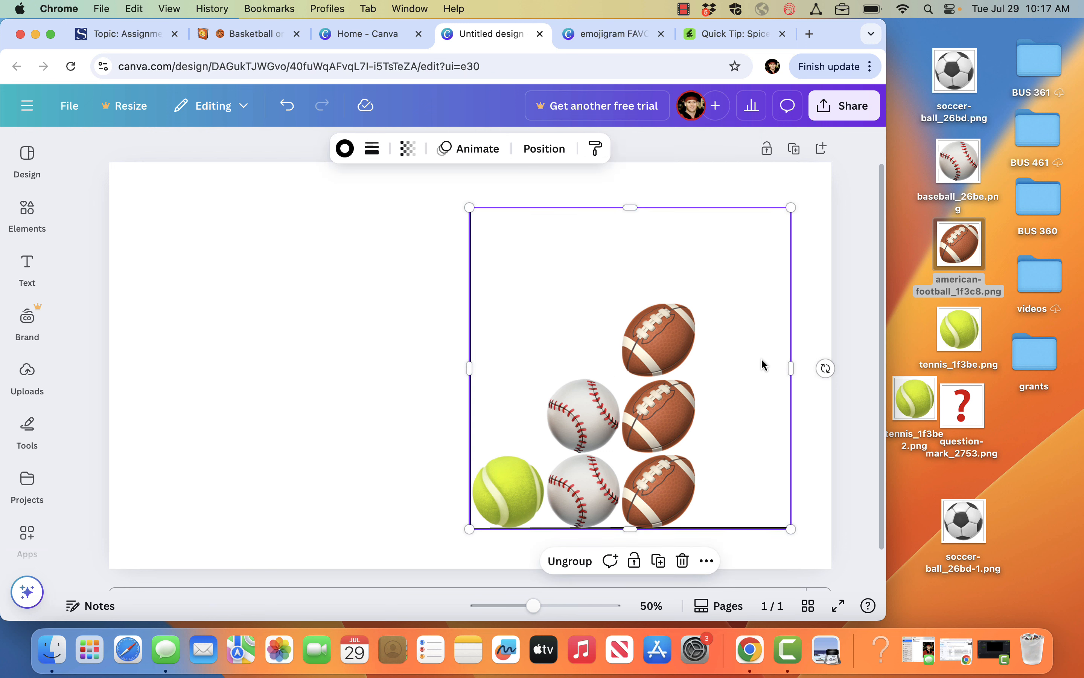
# - Build a column of four soccer balls from soccer-ball_26bd.png, scaled to the other balls' size and standing beside the footballs
pyautogui.moveTo(968, 79); pyautogui.dragTo(771, 258)
pyautogui.moveTo(506, 354); pyautogui.dragTo(825, 417)
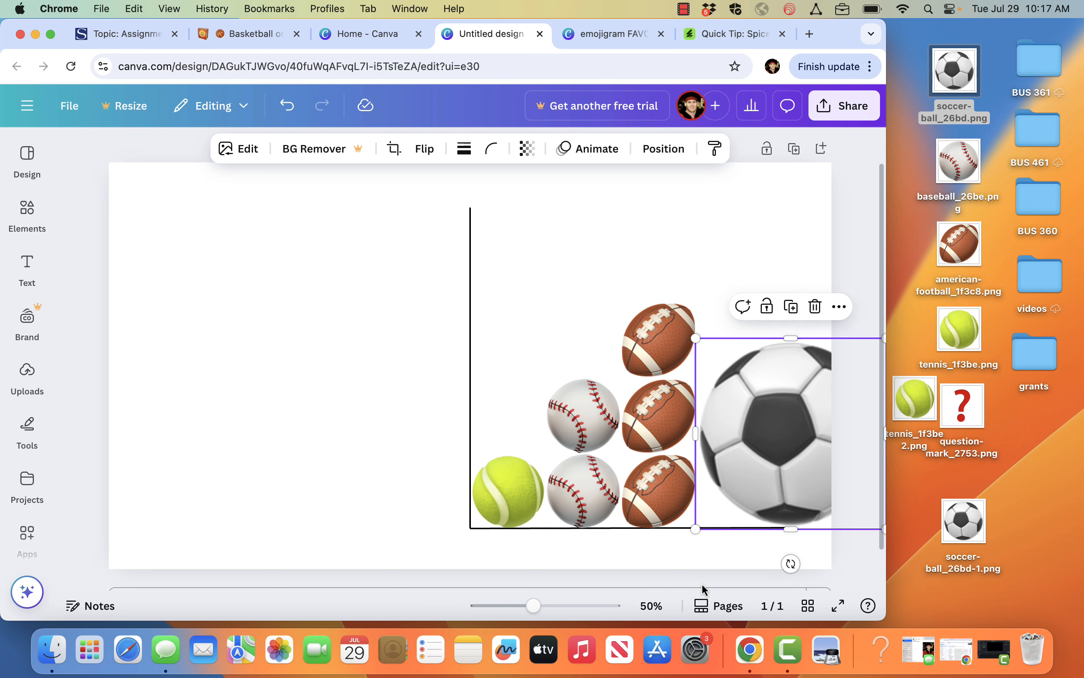
pyautogui.hscroll(1, 805, 444)
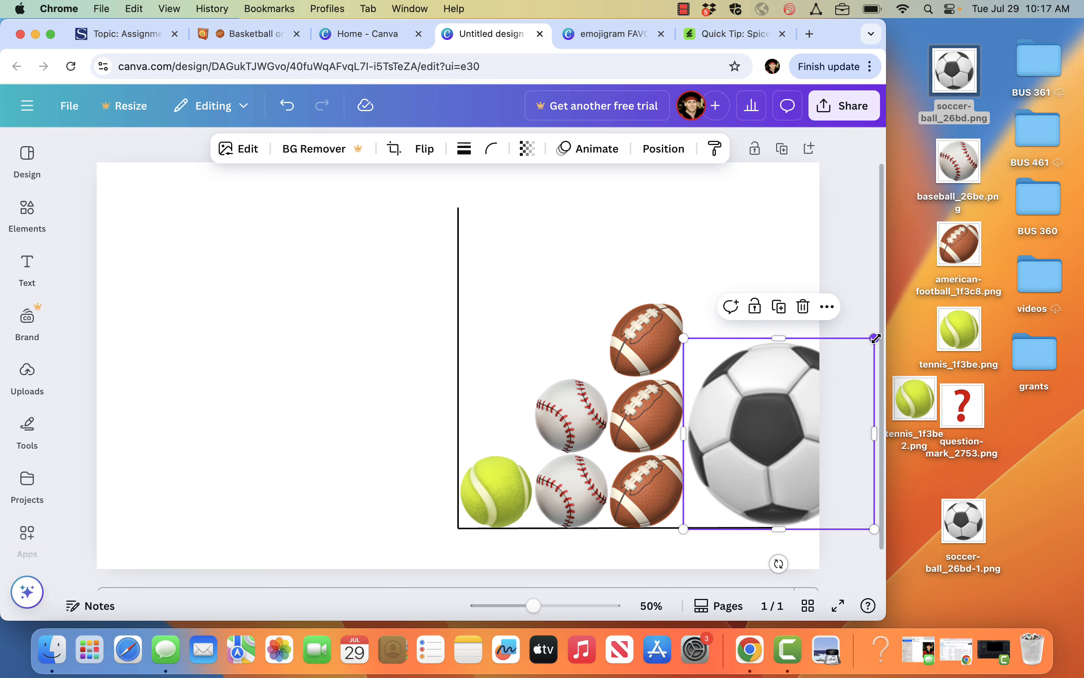
pyautogui.moveTo(875, 339); pyautogui.dragTo(740, 270)
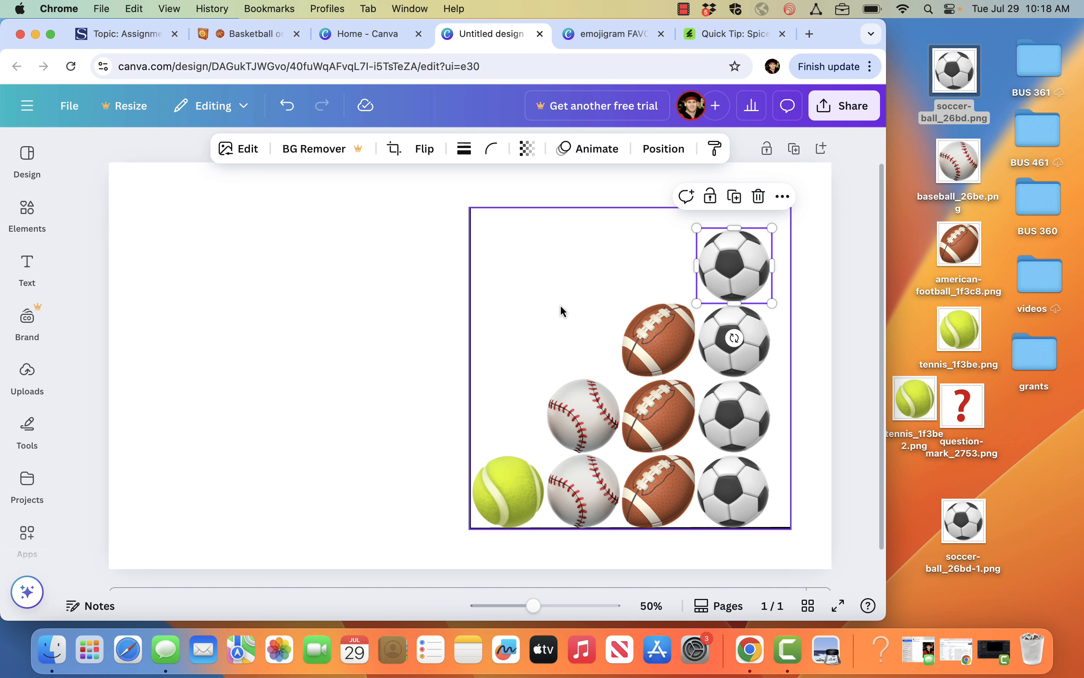
pyautogui.click(330, 325)
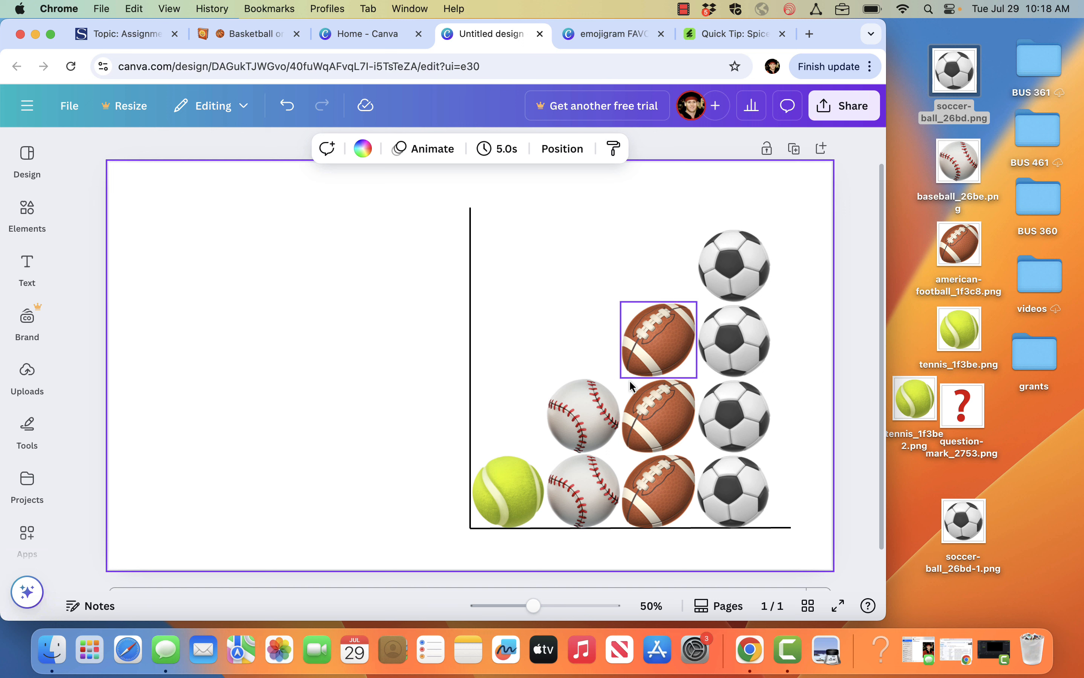
# - Group the four stacked soccer balls into one object
pyautogui.click(732, 222)
pyautogui.click(731, 246)
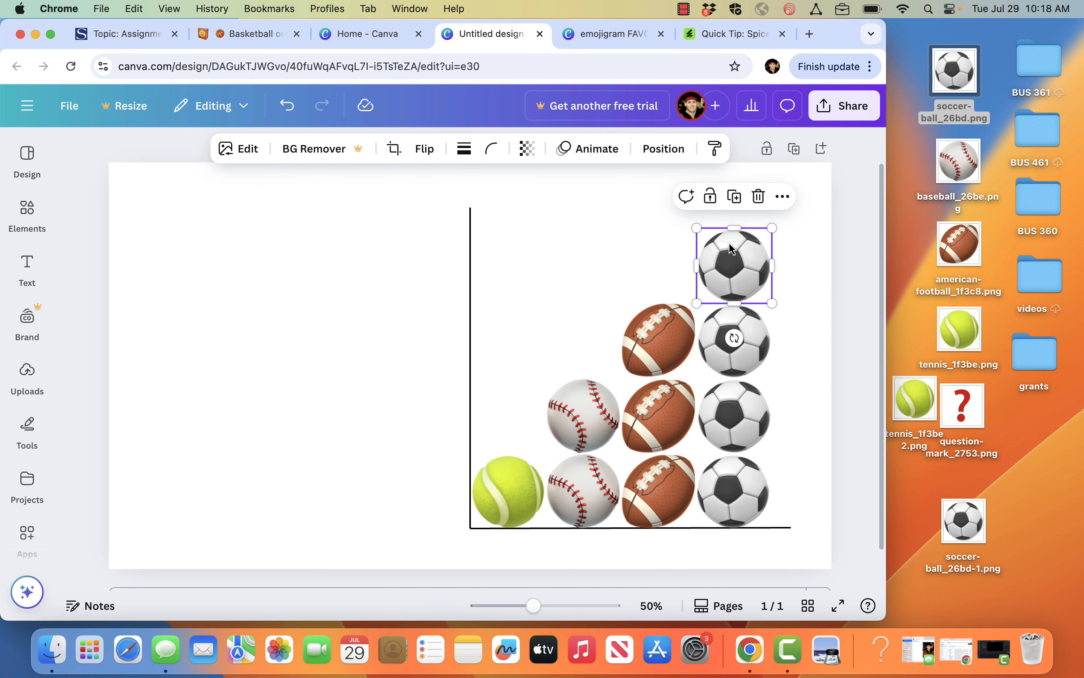
pyautogui.keyDown('shift'); pyautogui.click(735, 352); pyautogui.keyUp('shift')
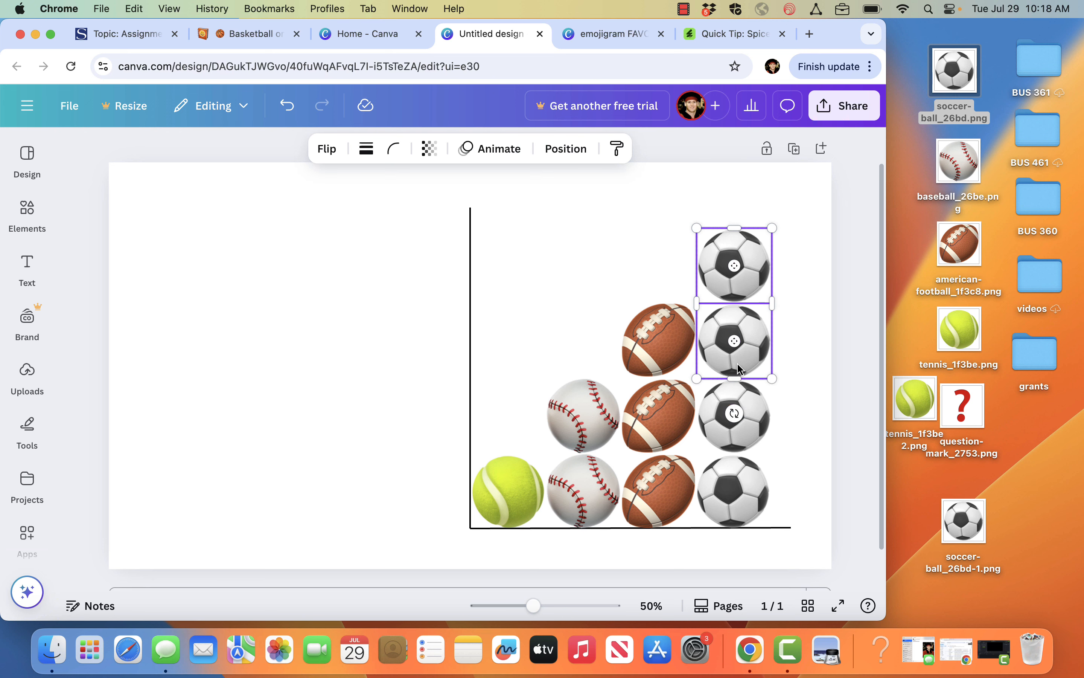
pyautogui.keyDown('shift'); pyautogui.click(734, 414); pyautogui.keyUp('shift')
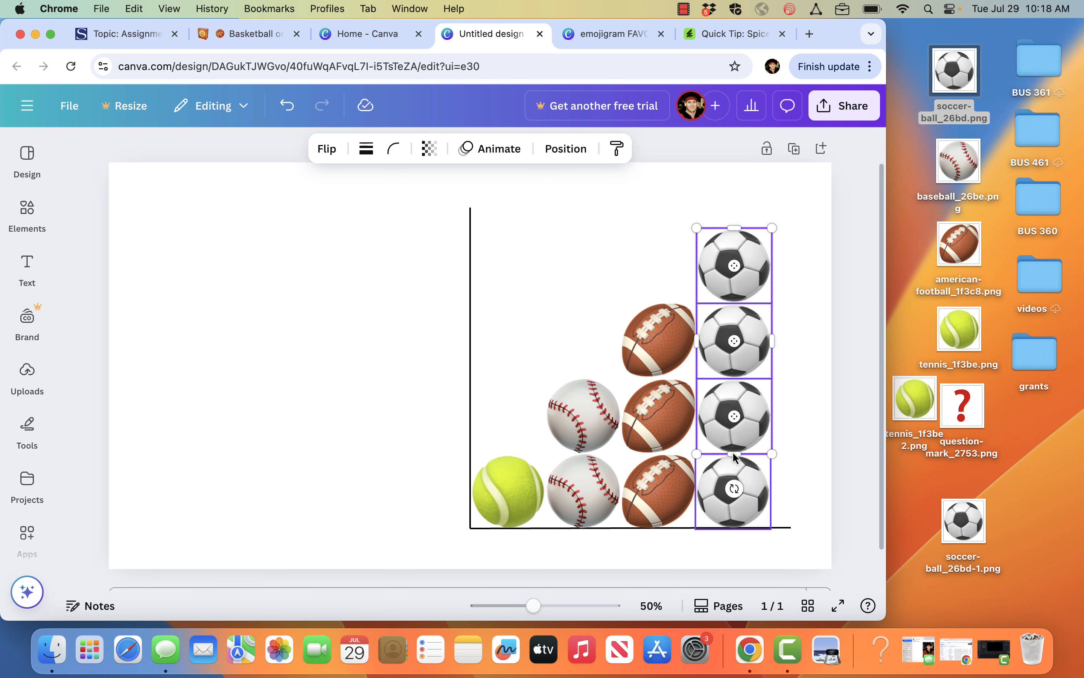
pyautogui.keyDown('shift'); pyautogui.click(735, 513); pyautogui.keyUp('shift')
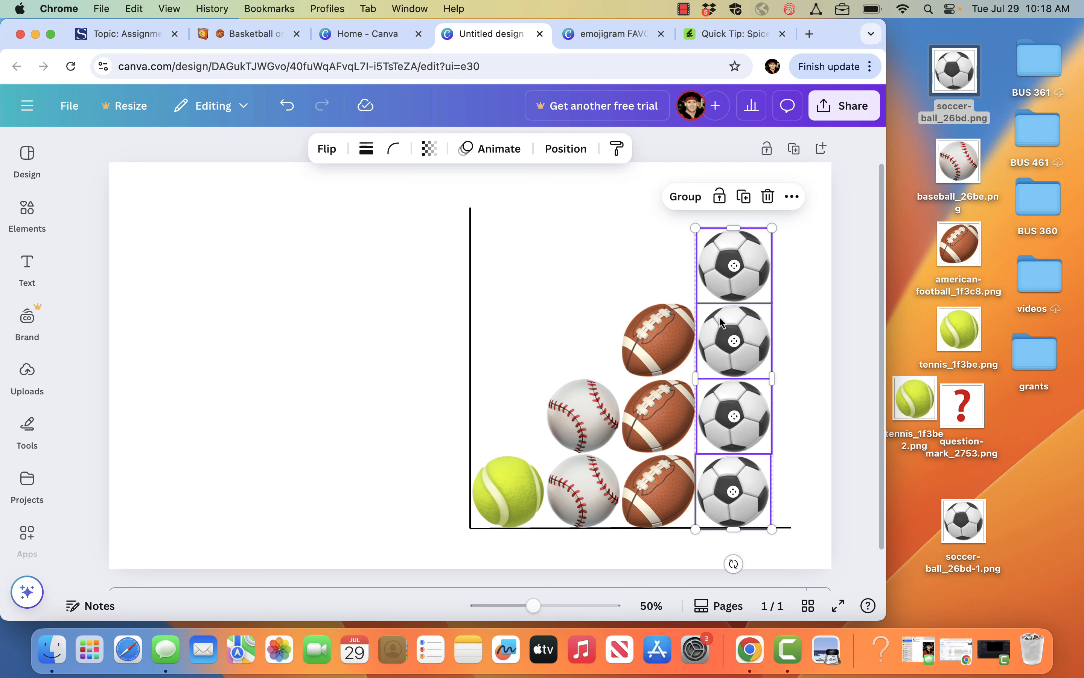
pyautogui.click(691, 202)
# - Lock the grouped axis lines in place
pyautogui.click(649, 245)
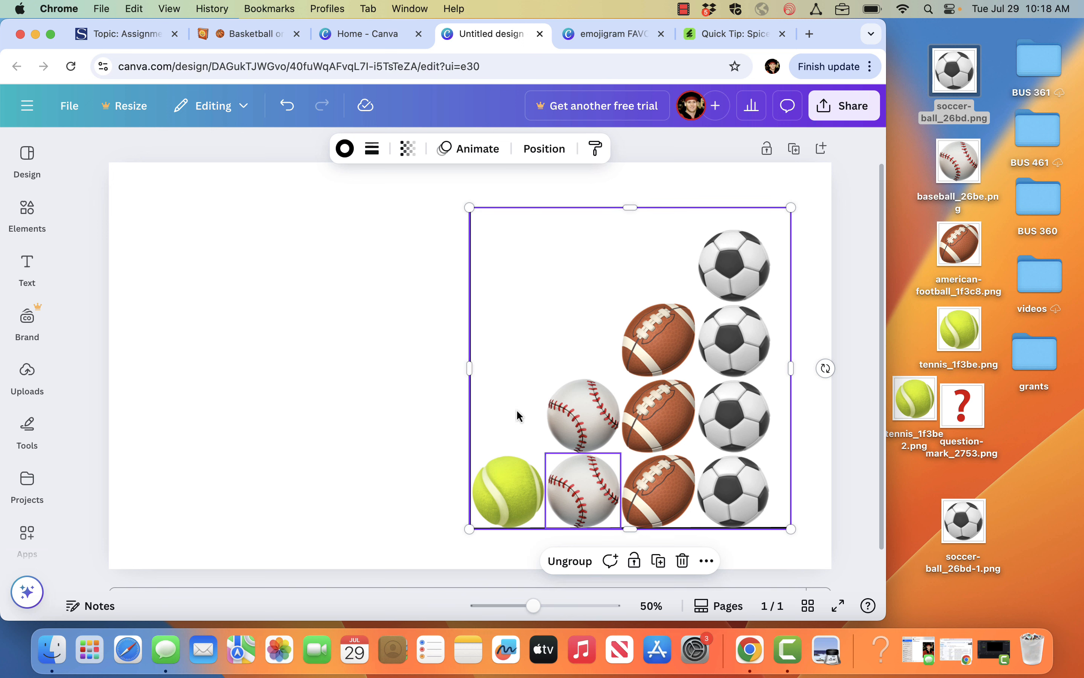
pyautogui.click(637, 564)
pyautogui.click(394, 449)
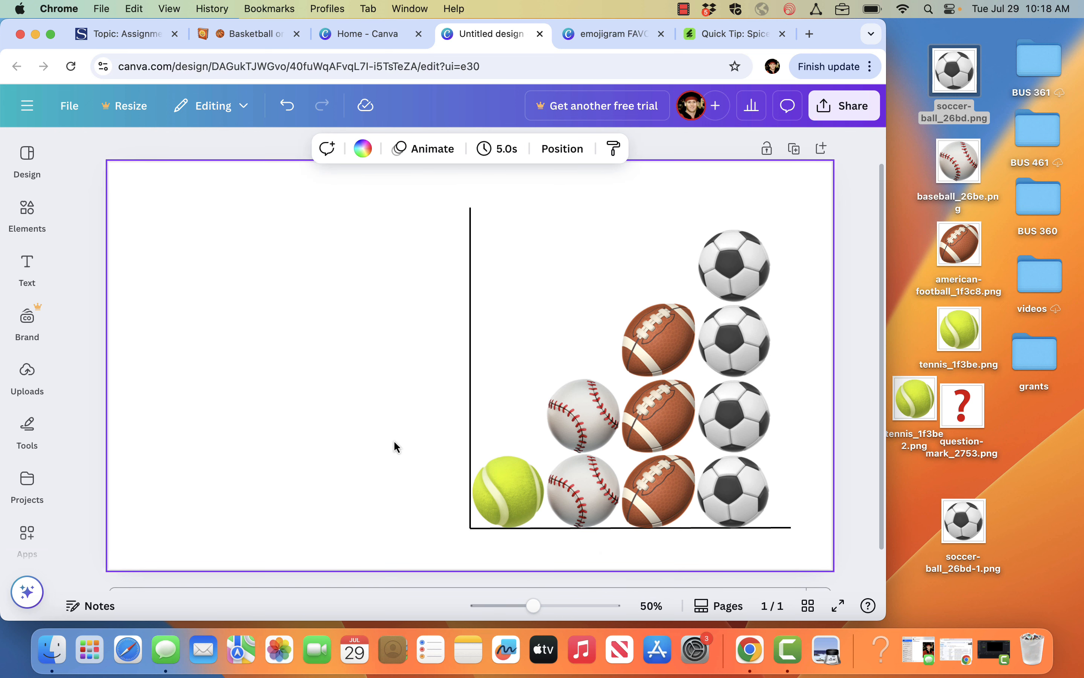
# - Group the three footballs into one object and the two baseballs into another
pyautogui.moveTo(662, 265); pyautogui.dragTo(667, 482)
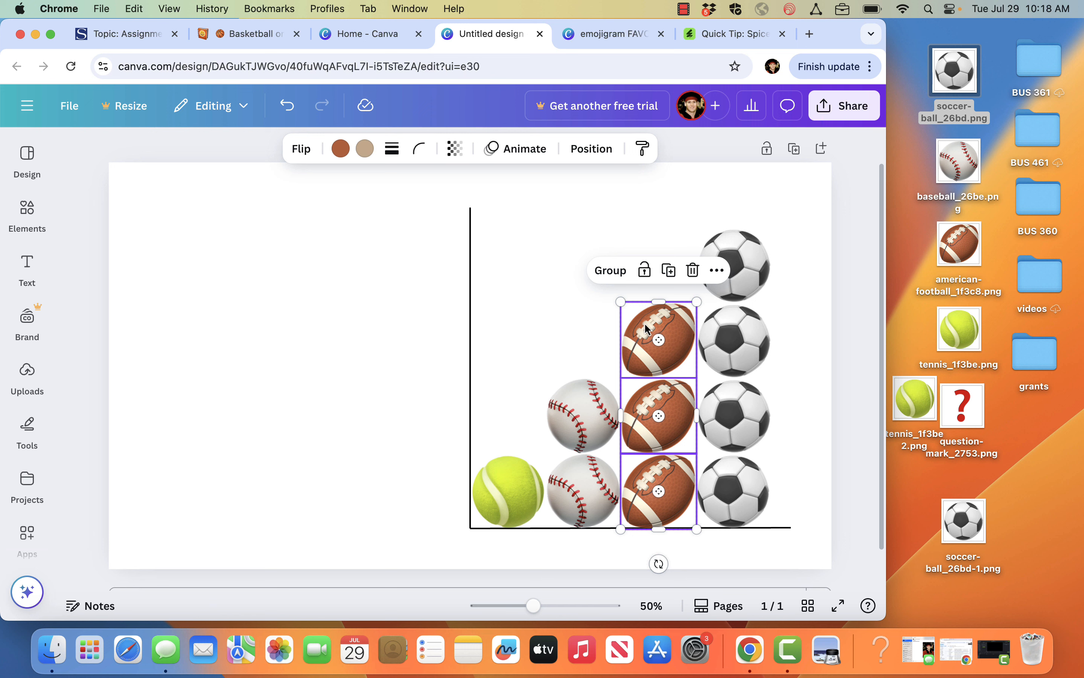
pyautogui.click(613, 271)
pyautogui.click(580, 343)
pyautogui.moveTo(580, 343); pyautogui.dragTo(578, 493)
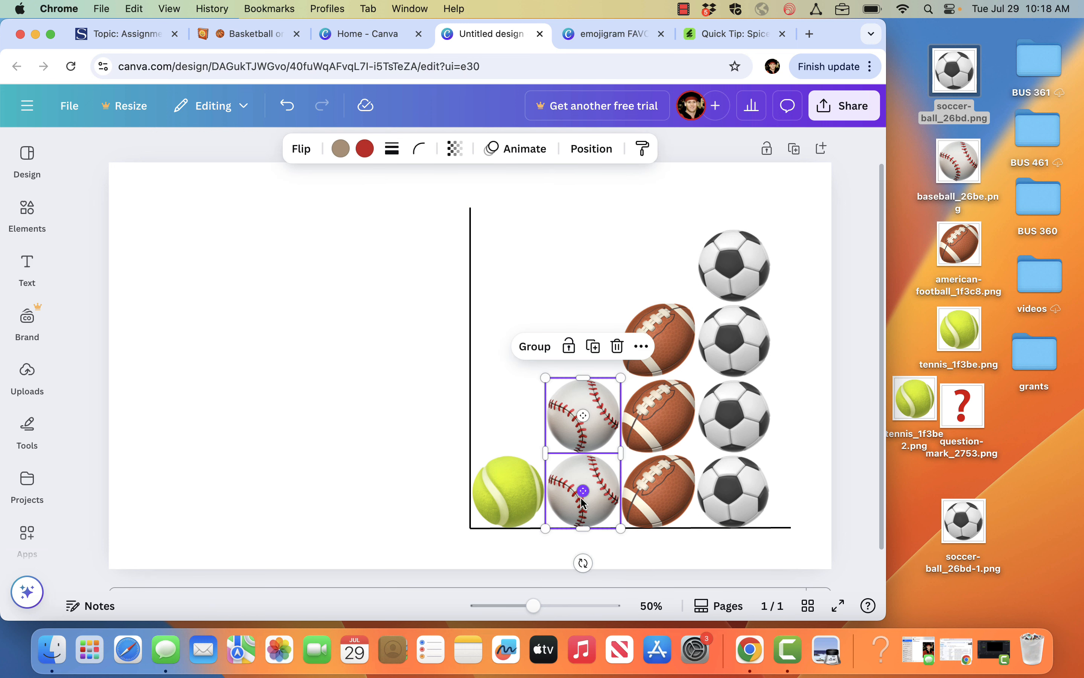
pyautogui.click(543, 358)
pyautogui.click(513, 422)
# - Lock the tennis ball in place at the chart's origin
pyautogui.click(507, 489)
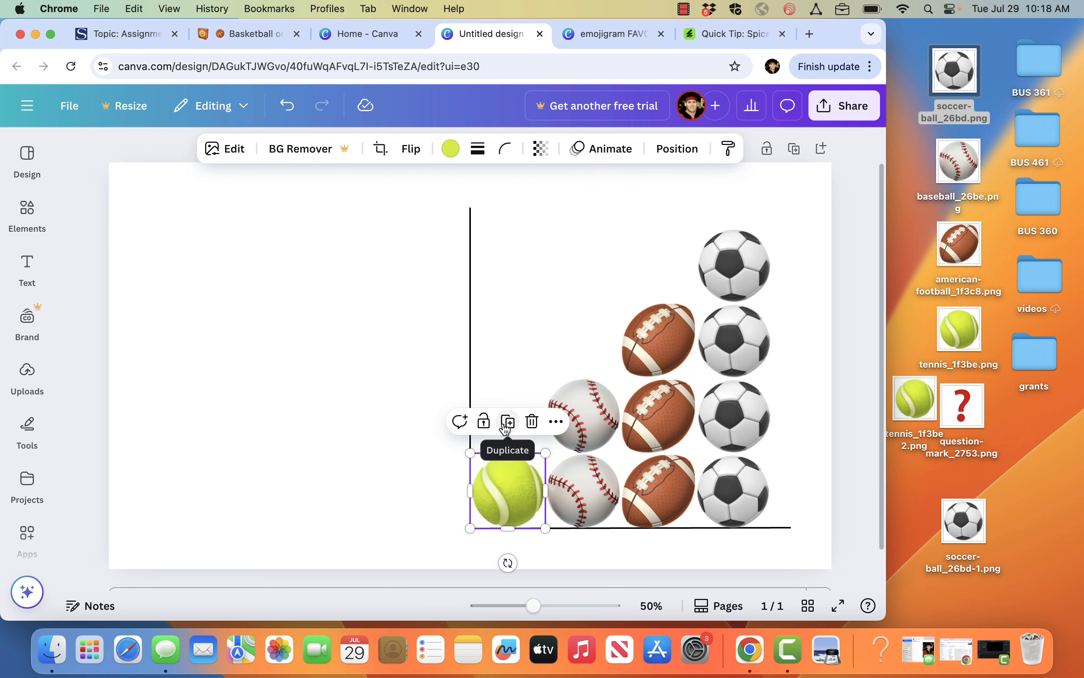
pyautogui.click(490, 422)
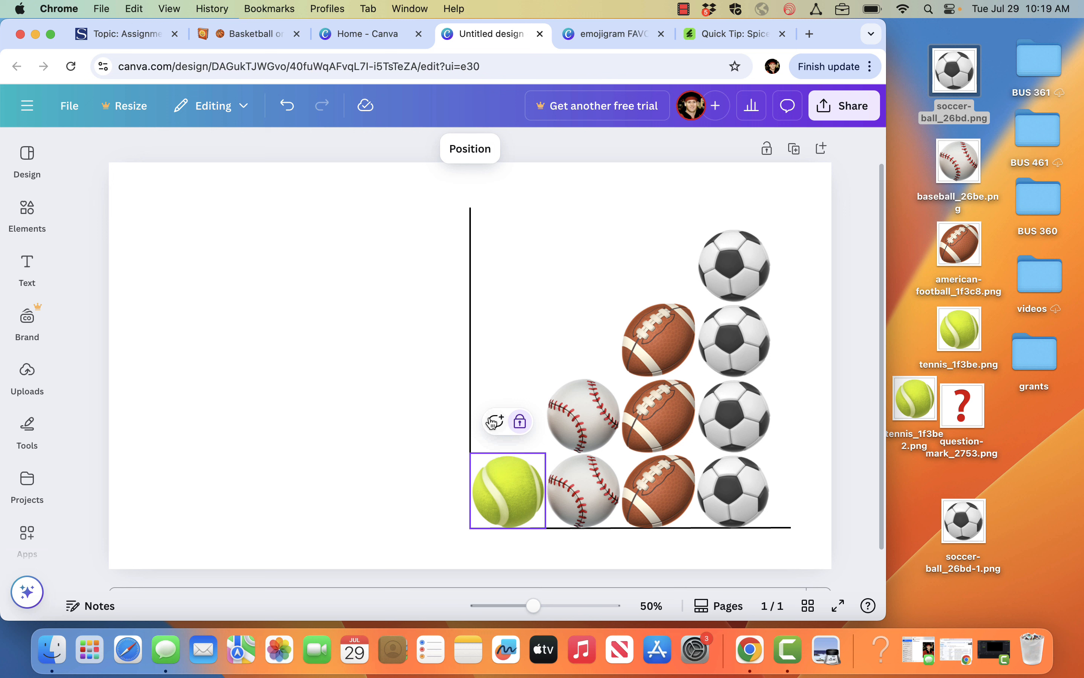
pyautogui.click(558, 268)
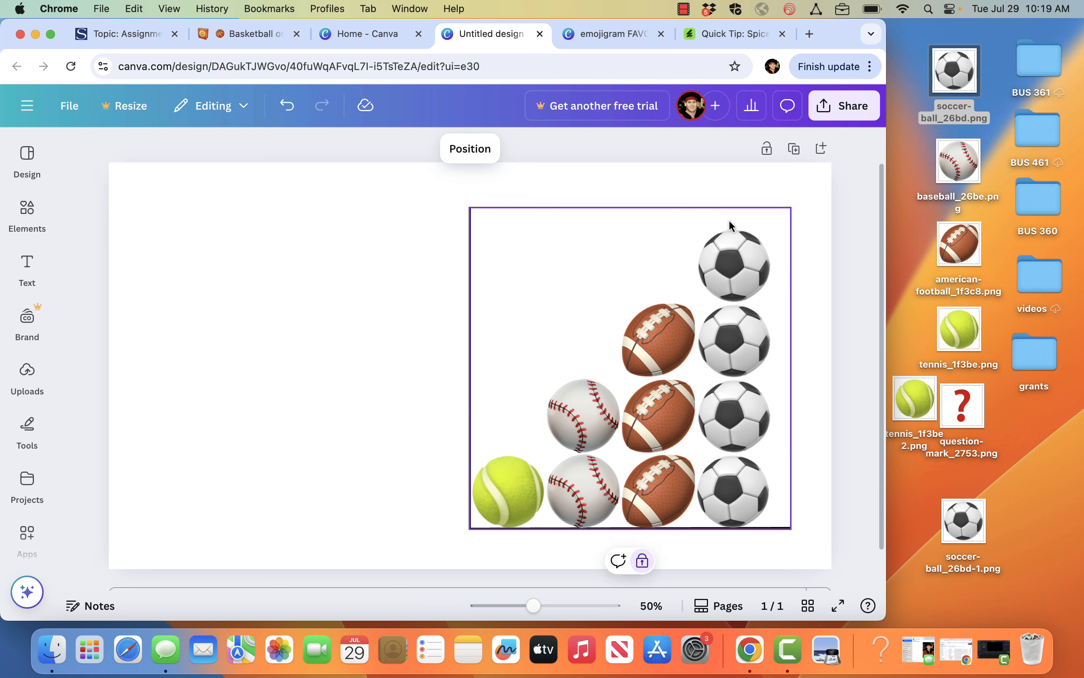
# - Move the soccer ball column sideways until it is flush with the right end of the horizontal axis
pyautogui.moveTo(730, 218); pyautogui.dragTo(763, 430)
pyautogui.click(557, 369)
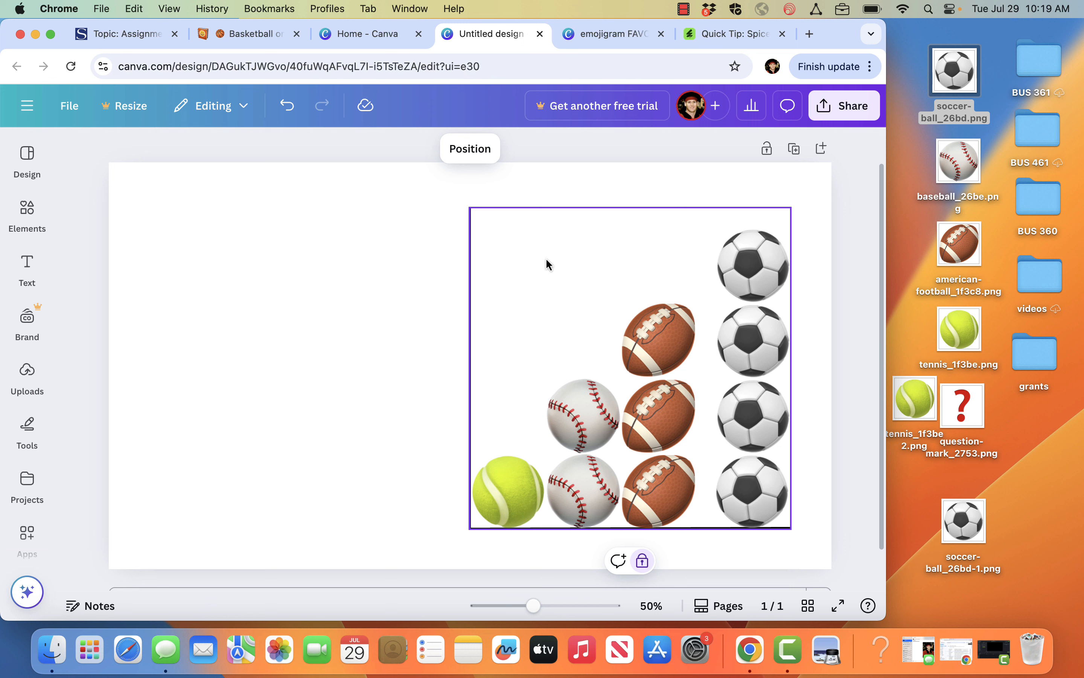
# - Select the soccer ball, football and baseball columns together with the locked tennis ball and space them evenly horizontally
pyautogui.moveTo(496, 241); pyautogui.dragTo(758, 495)
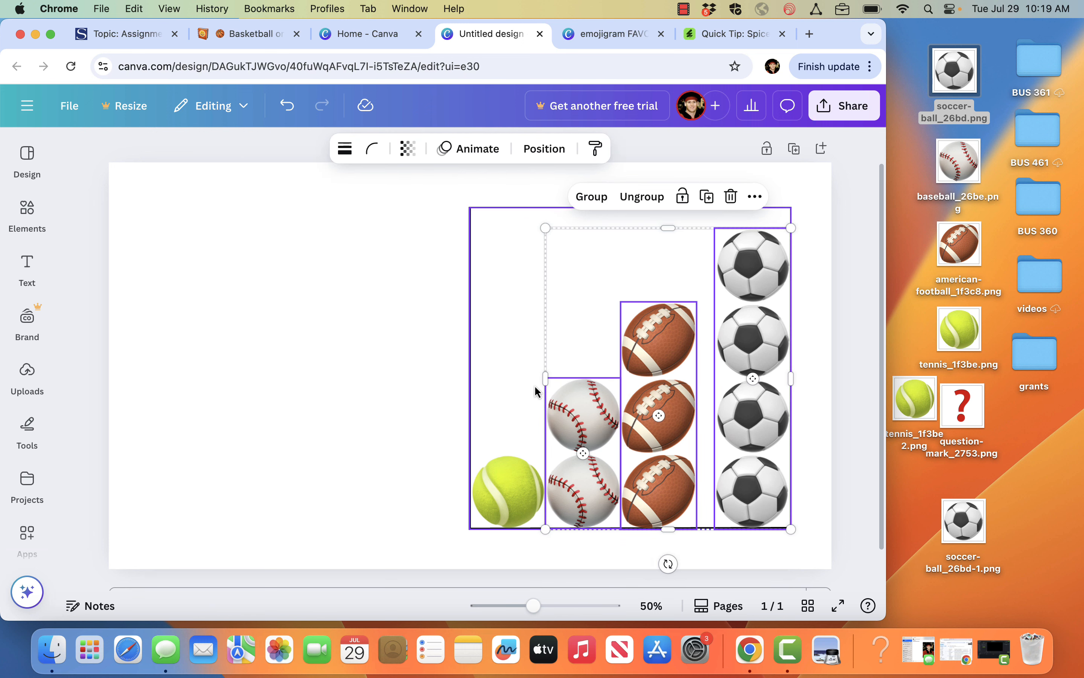
pyautogui.keyDown('shift'); pyautogui.click(520, 487); pyautogui.keyUp('shift')
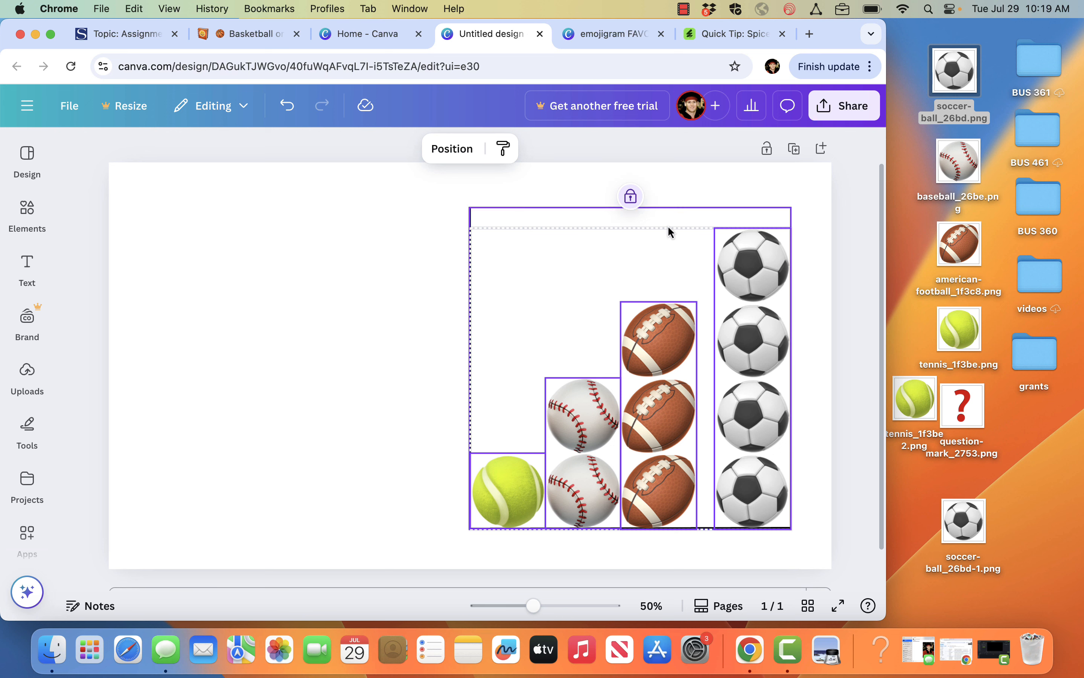
pyautogui.click(458, 151)
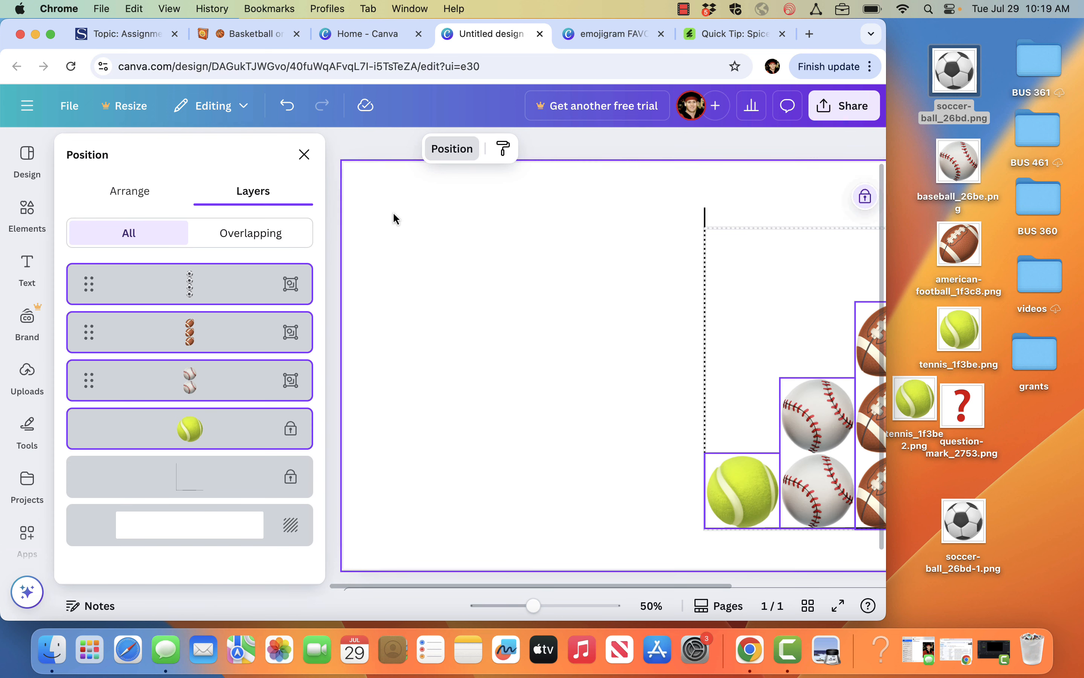
pyautogui.click(230, 290)
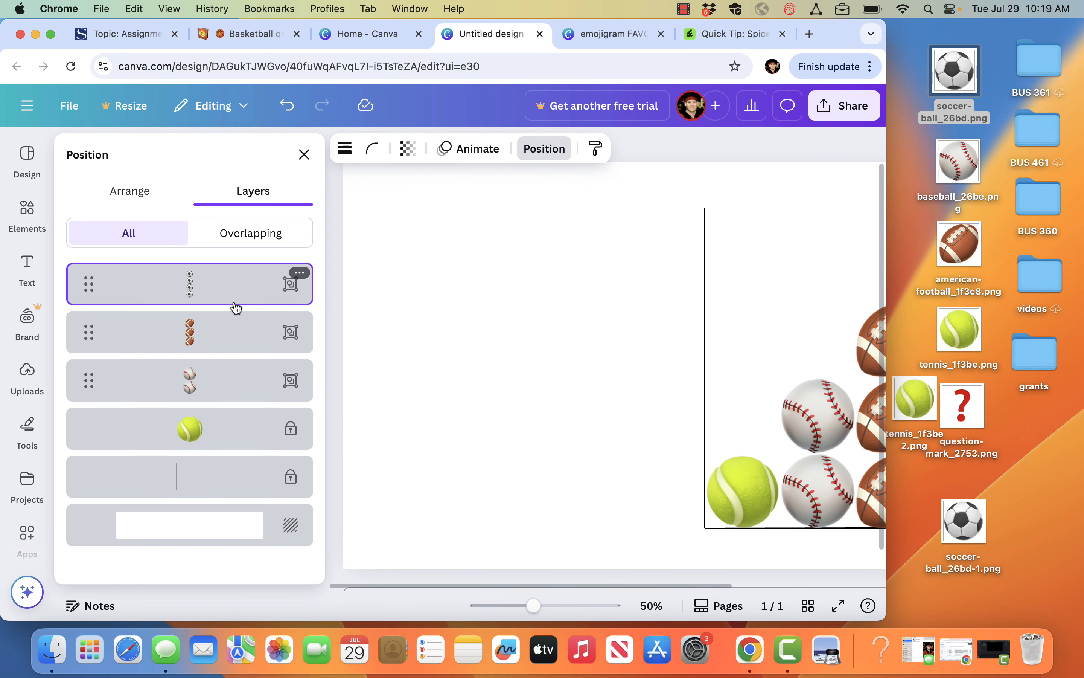
pyautogui.keyDown('shift'); pyautogui.click(240, 429); pyautogui.keyUp('shift')
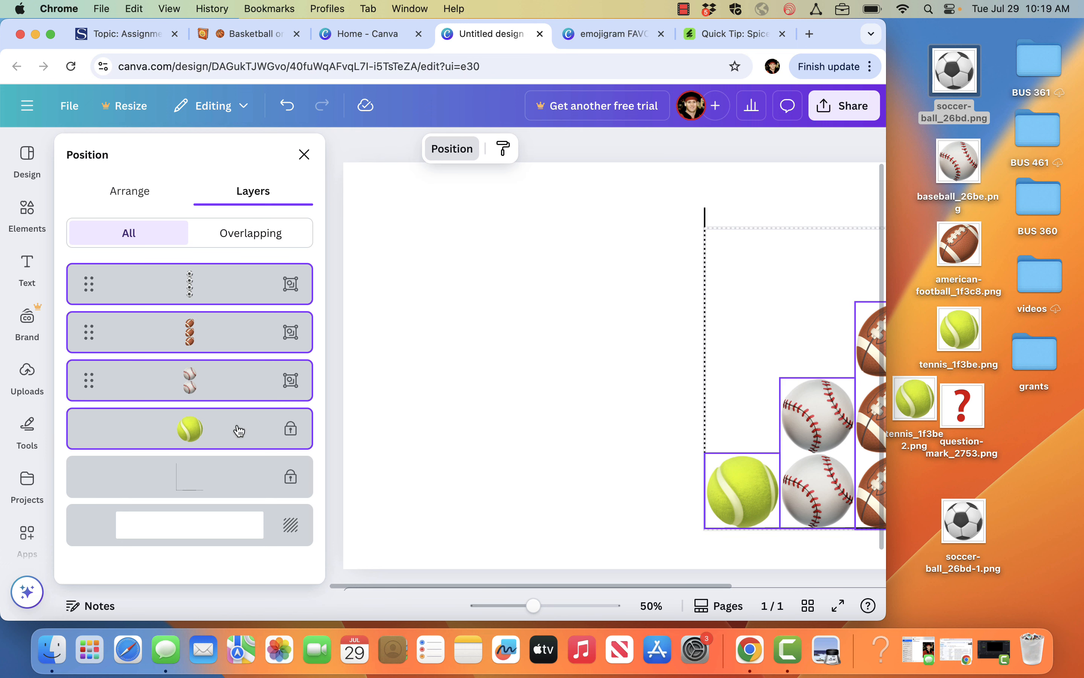
pyautogui.click(225, 285)
pyautogui.keyDown('shift'); pyautogui.click(232, 381); pyautogui.keyUp('shift')
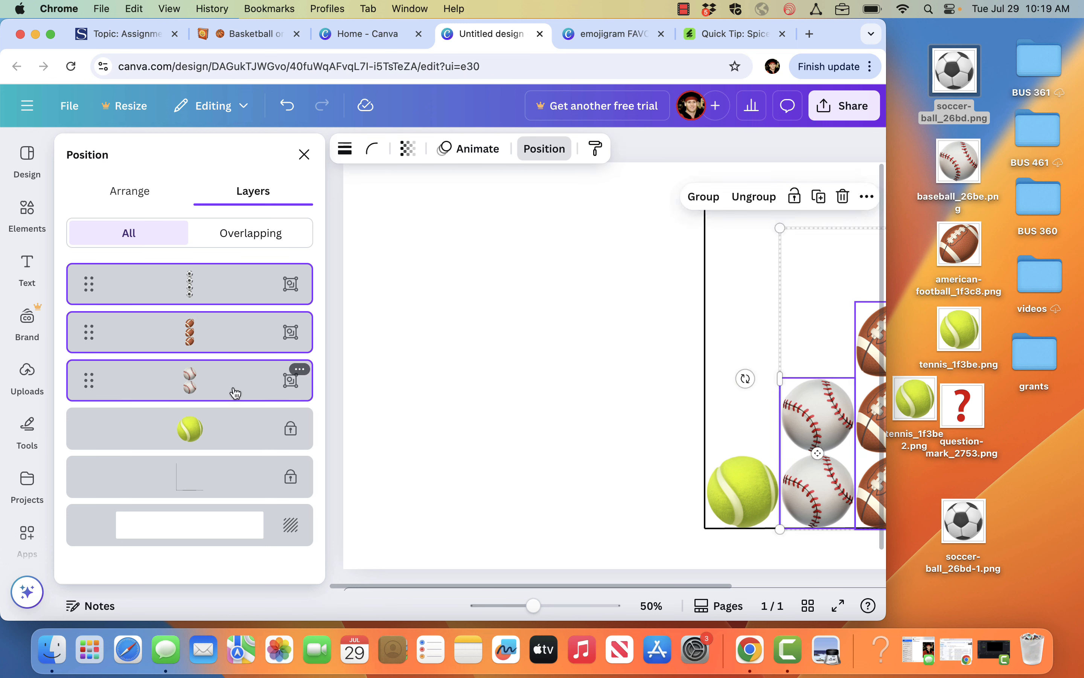
pyautogui.keyDown('shift'); pyautogui.click(236, 429); pyautogui.keyUp('shift')
pyautogui.hscroll(5, 525, 383)
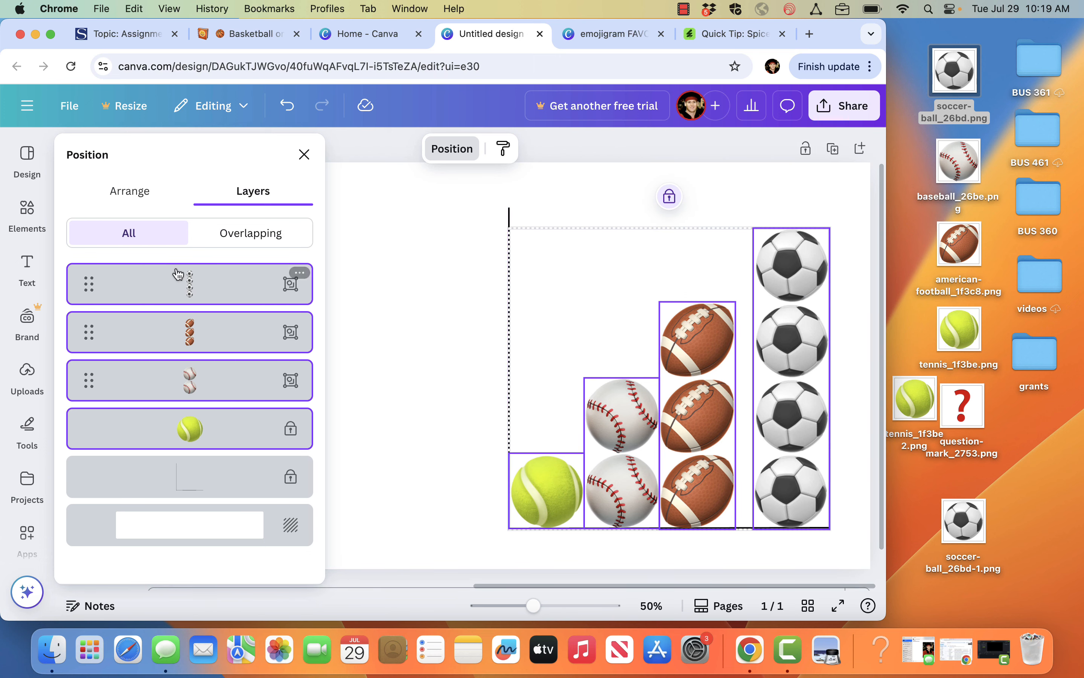
pyautogui.click(139, 194)
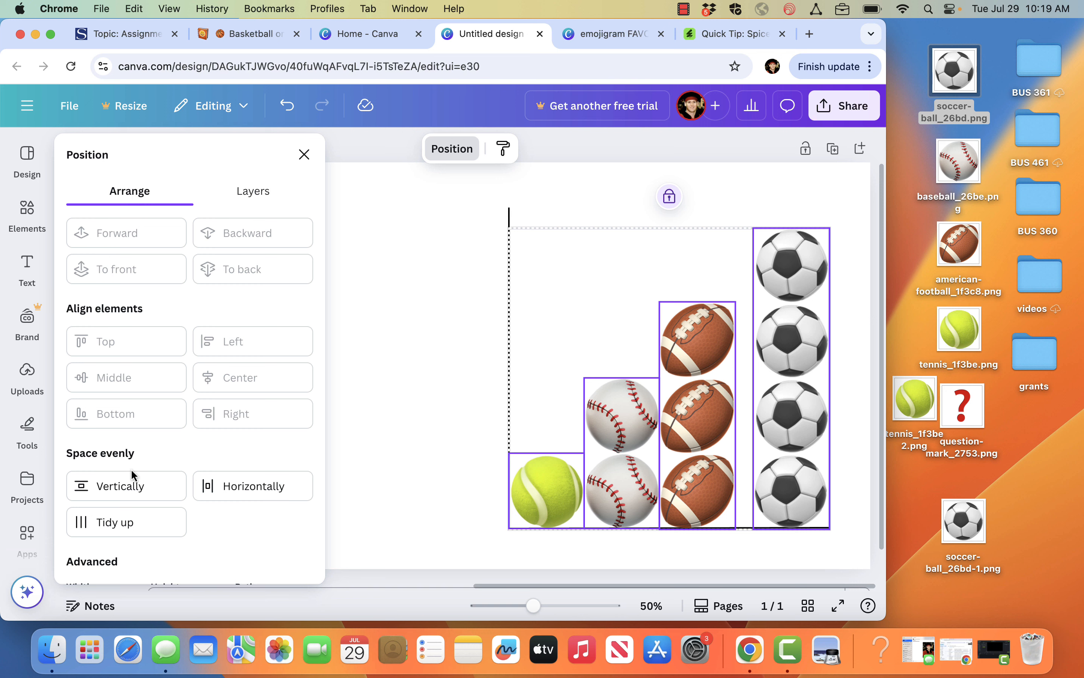
pyautogui.rightClick(682, 442)
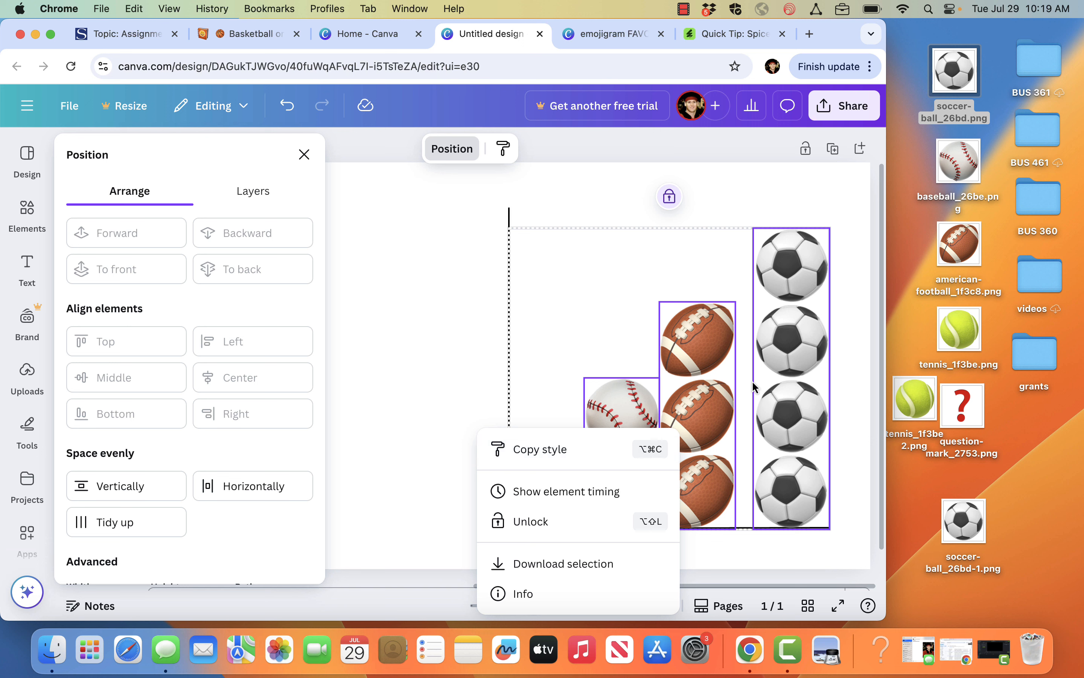
pyautogui.click(412, 369)
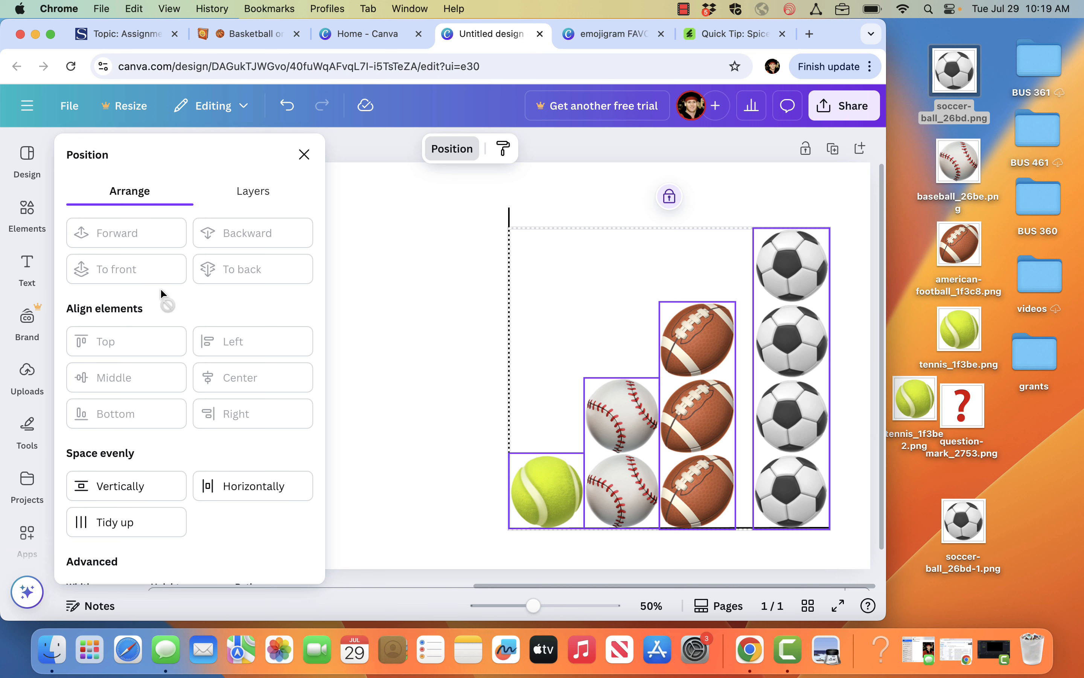
pyautogui.click(247, 493)
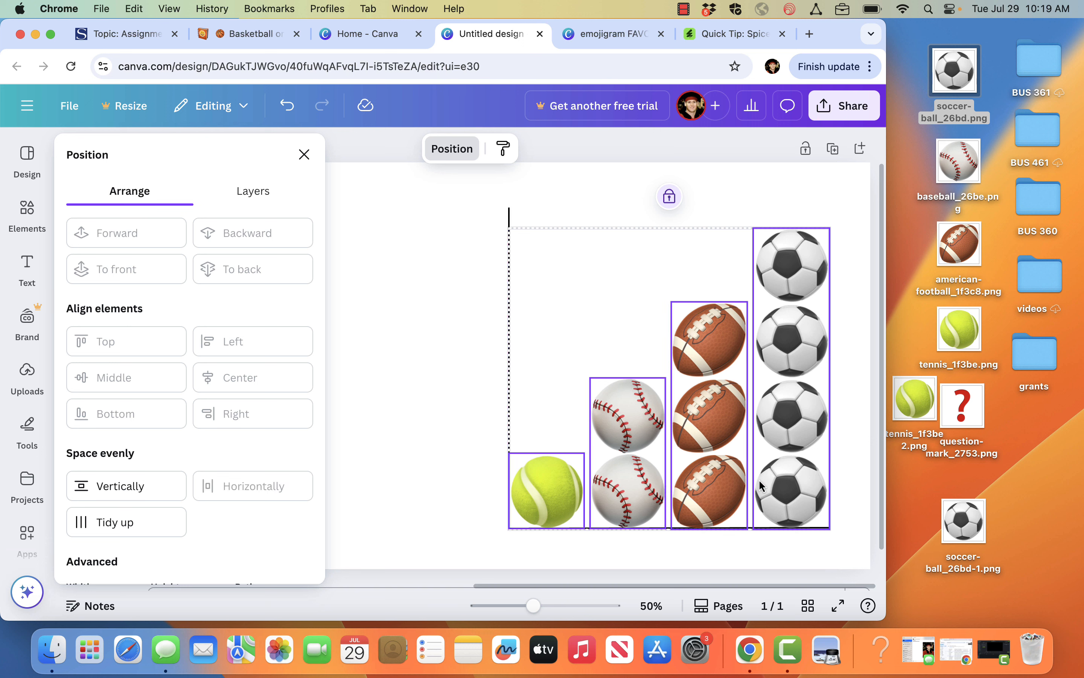
# - Examine the layering, alignment and spacing options offered for the baseball group and the three ball columns, and close the positioning settings
pyautogui.click(401, 430)
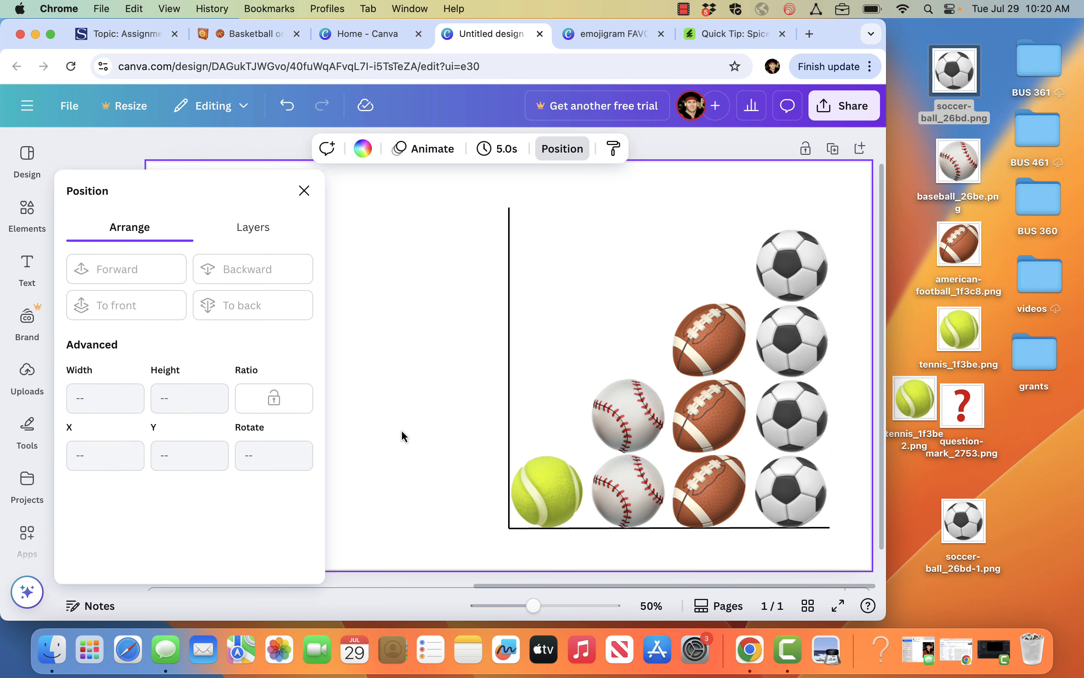
pyautogui.click(619, 438)
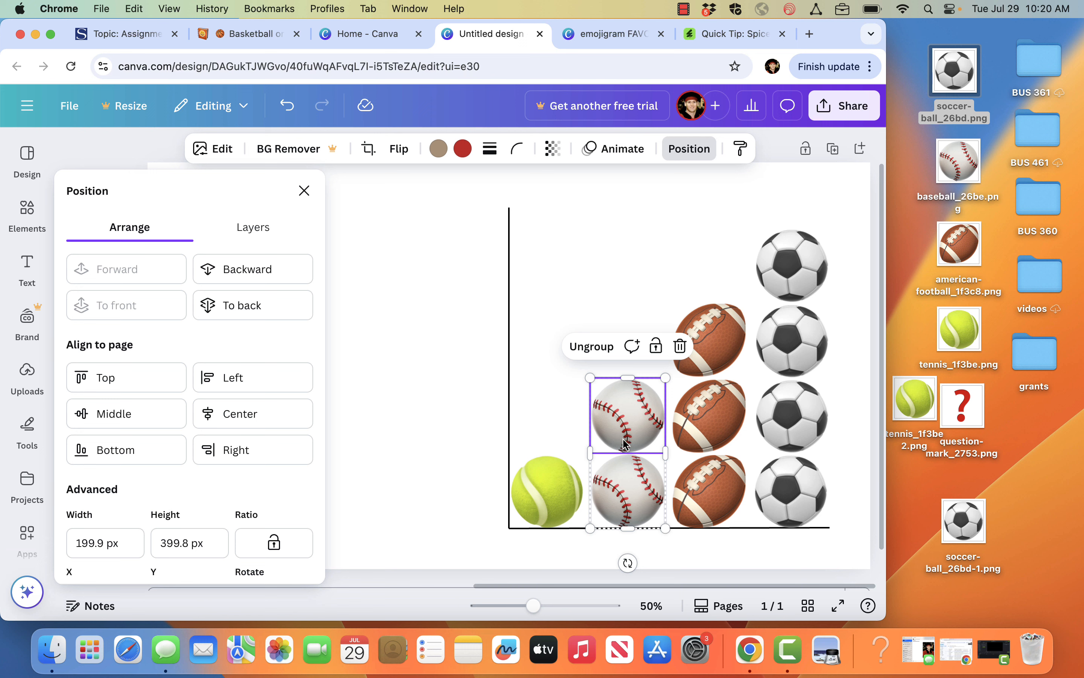
pyautogui.rightClick(626, 444)
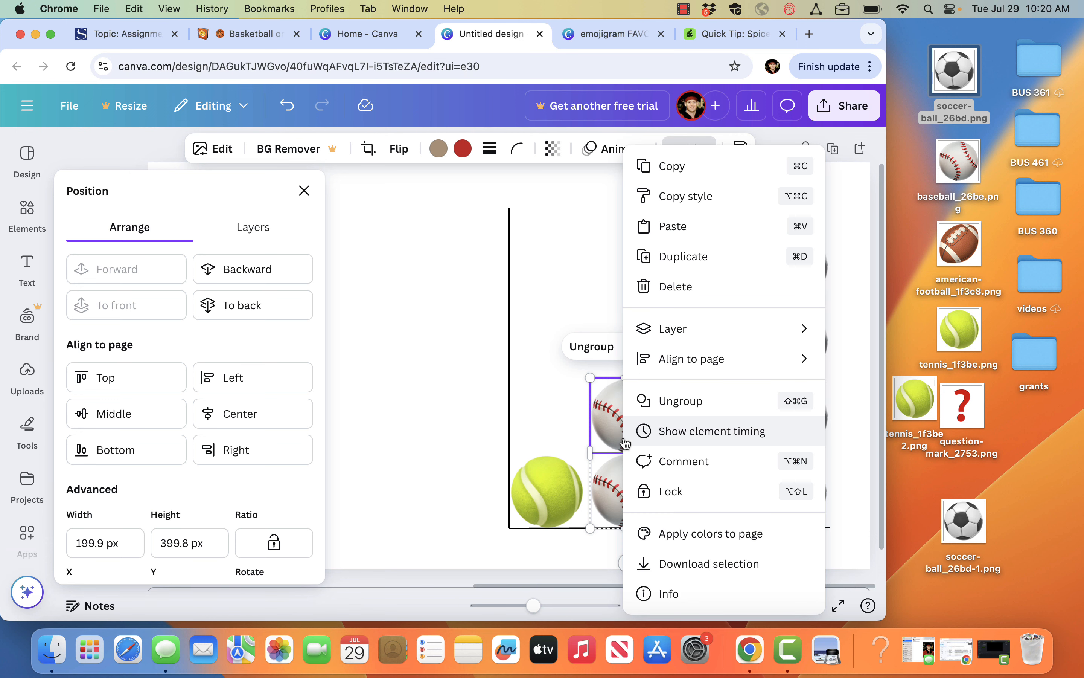
pyautogui.moveTo(675, 325)
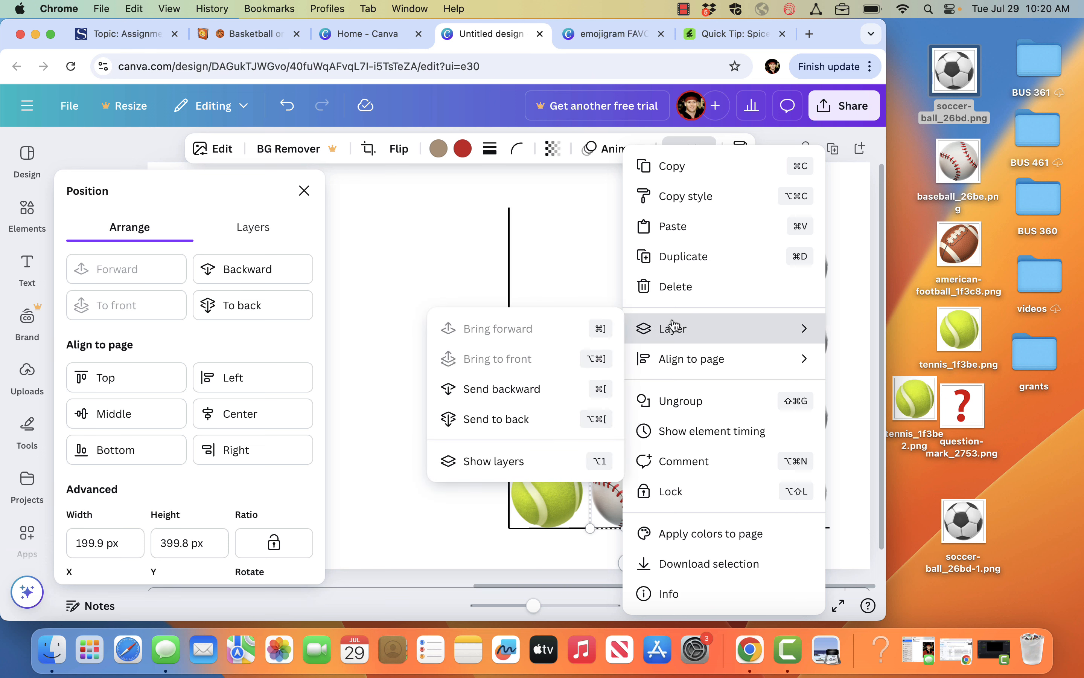
pyautogui.moveTo(681, 372)
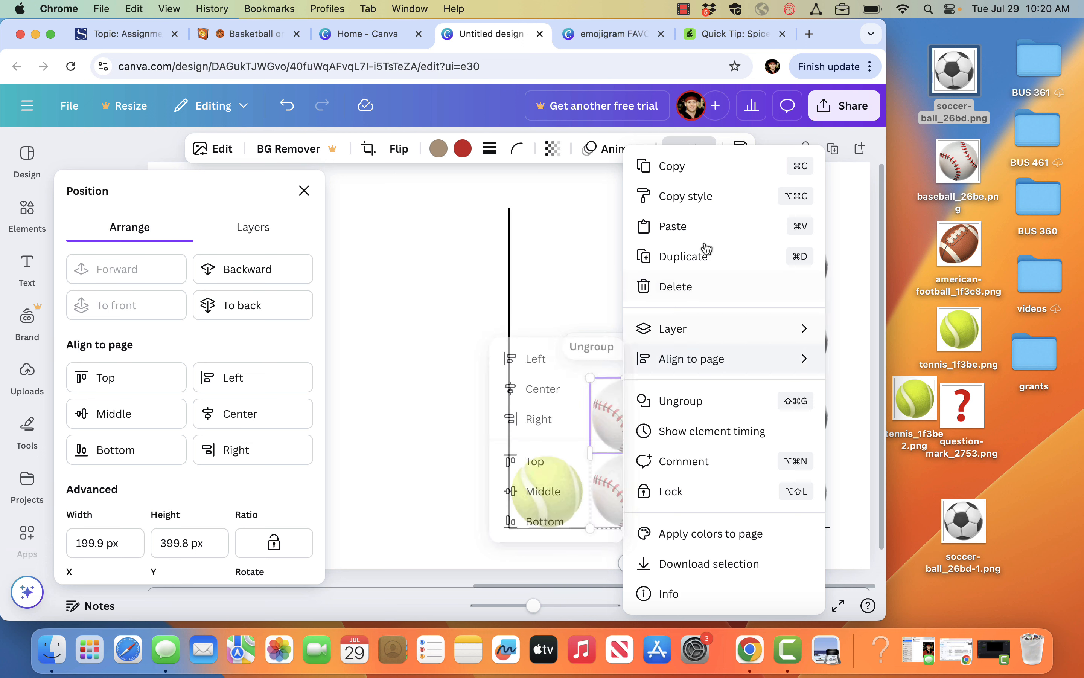
pyautogui.click(498, 307)
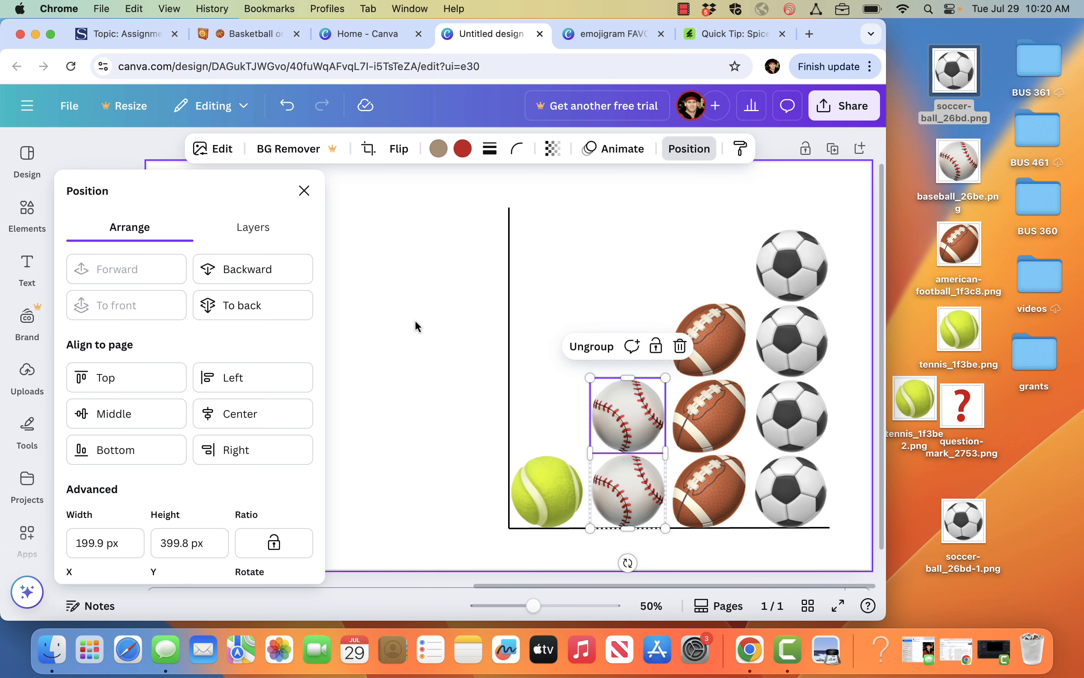
pyautogui.click(616, 283)
pyautogui.moveTo(550, 249); pyautogui.dragTo(806, 510)
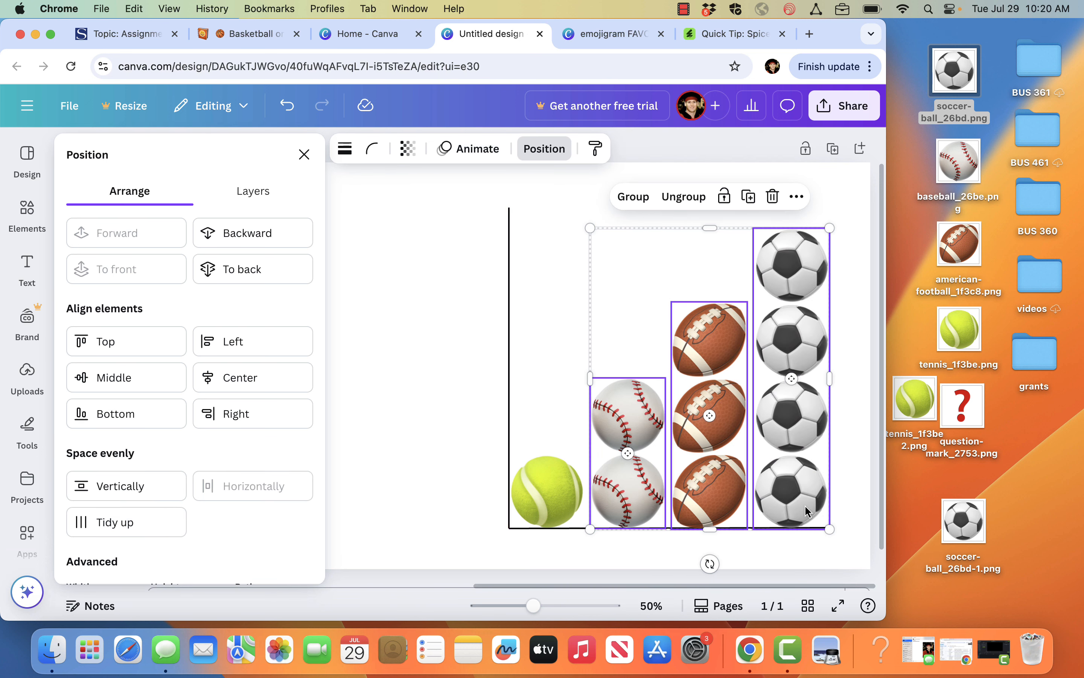
pyautogui.click(796, 198)
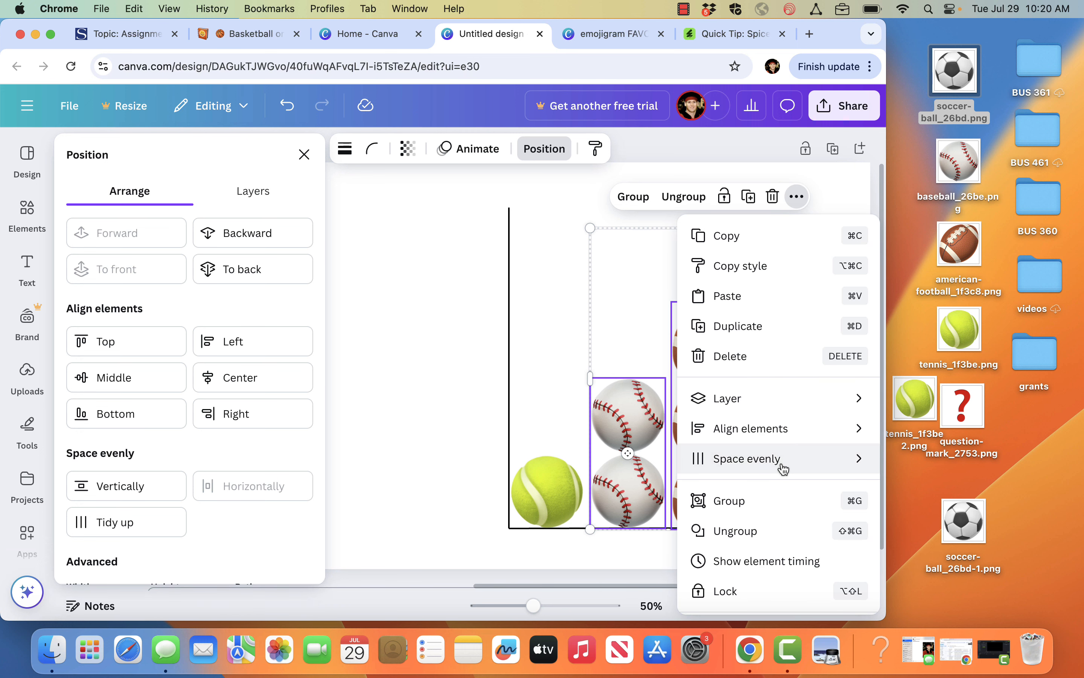
pyautogui.click(414, 291)
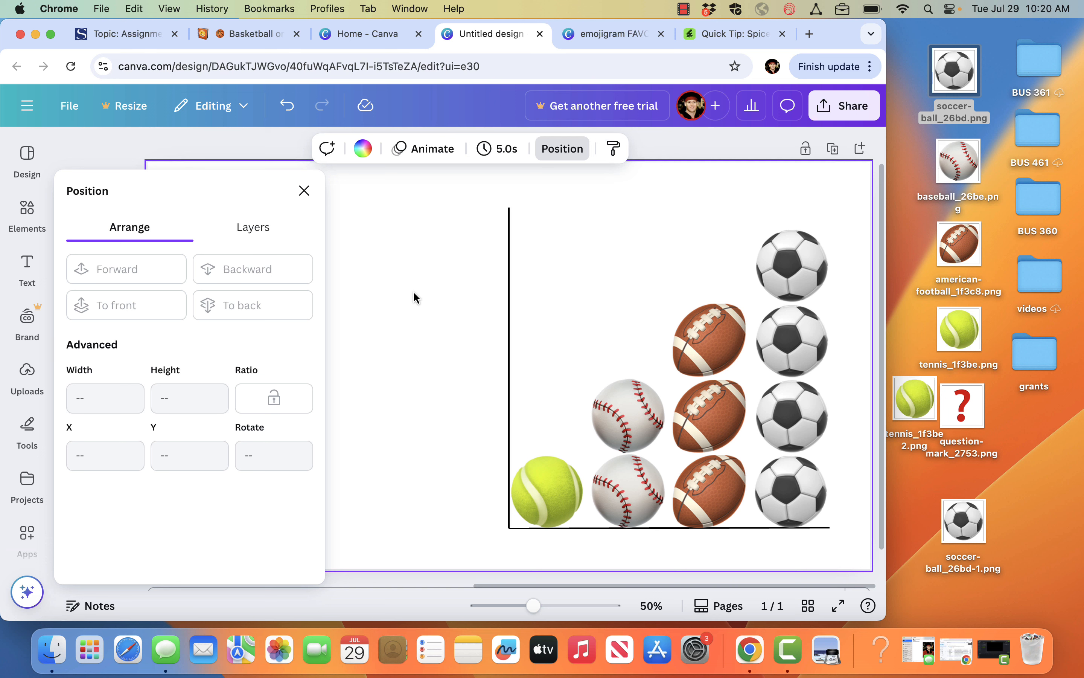
pyautogui.click(305, 192)
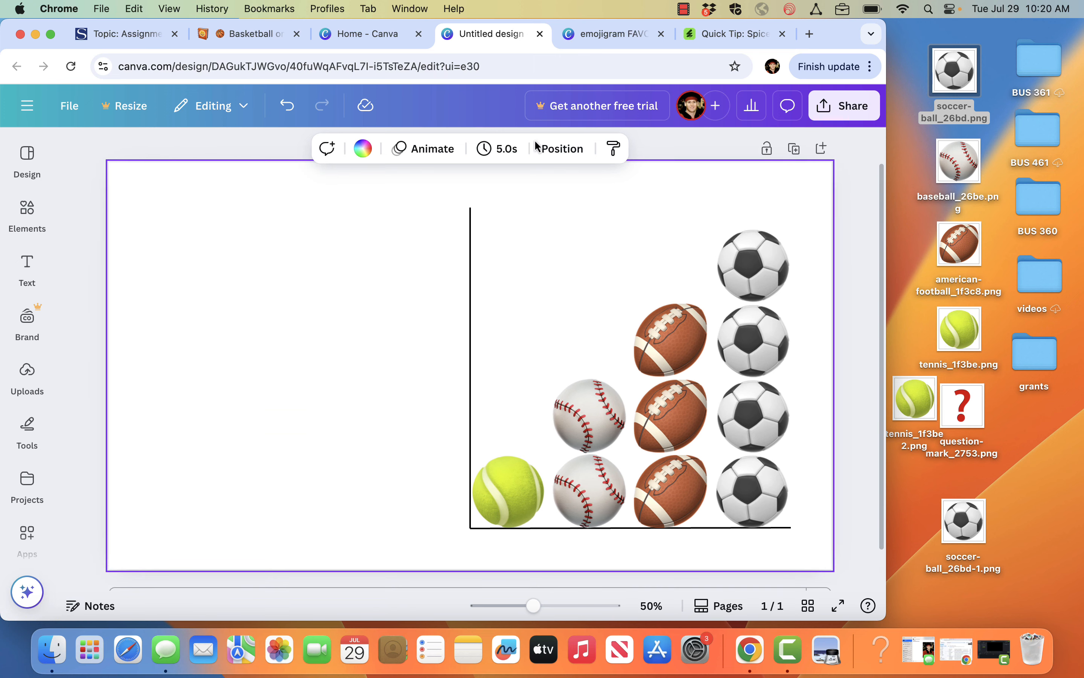
# - Search Google for "art and copy" in a new browser tab and return to the Canva design
pyautogui.click(809, 35)
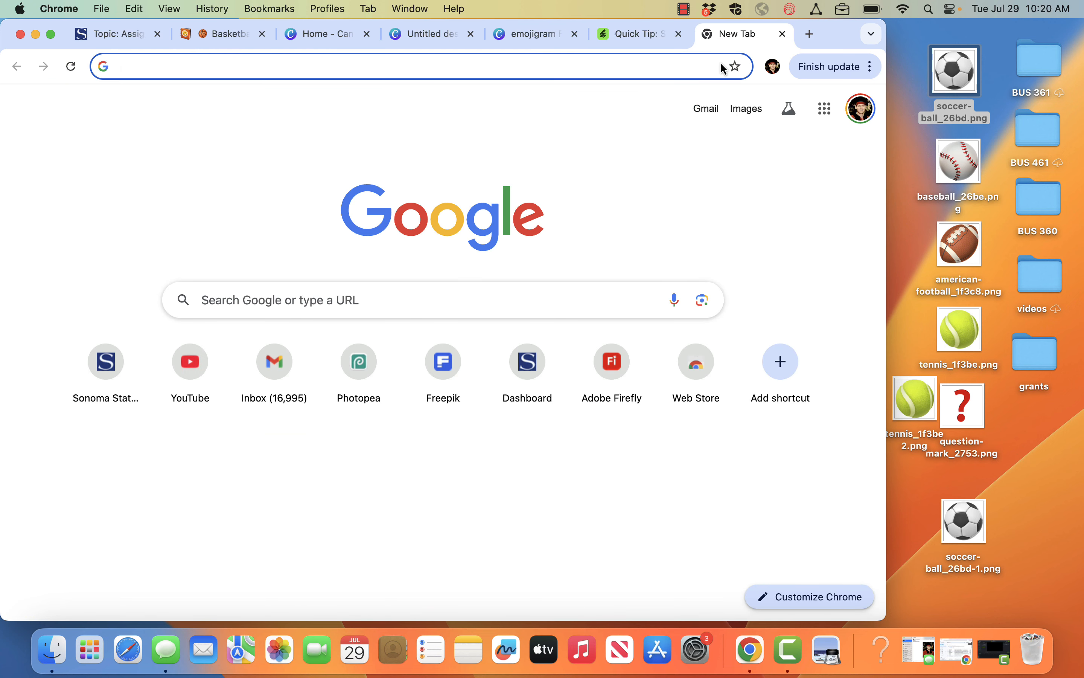
pyautogui.write('art and copy')
pyautogui.press('Return')
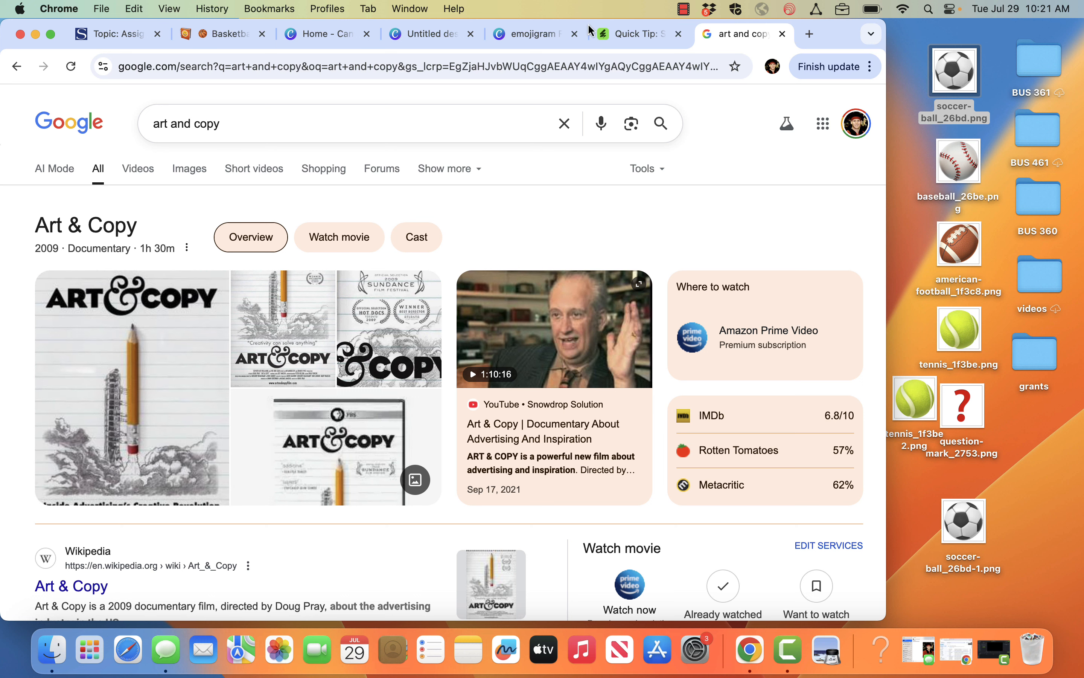
pyautogui.click(438, 34)
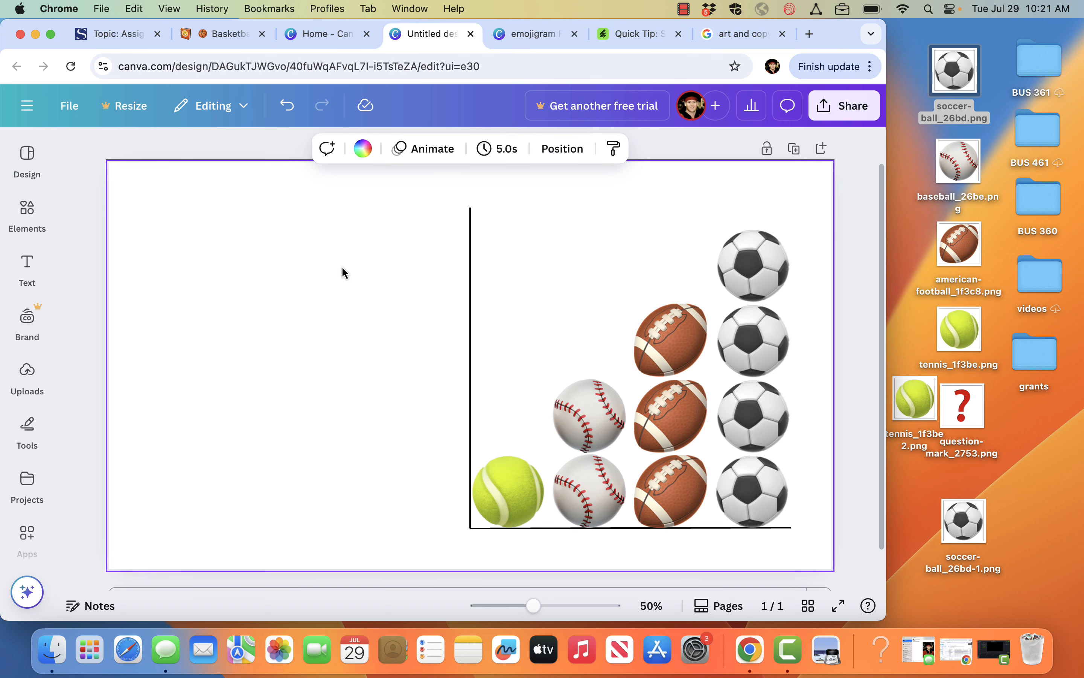
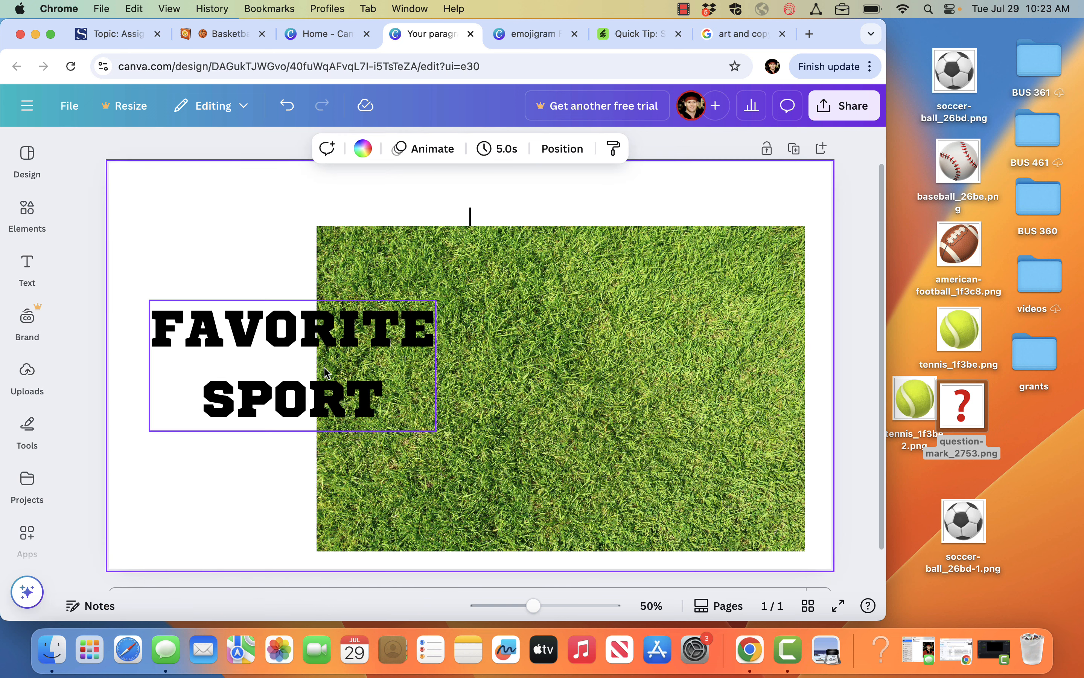
# - Send the grass photo behind all other elements and enlarge it to cover the whole page
pyautogui.click(457, 256)
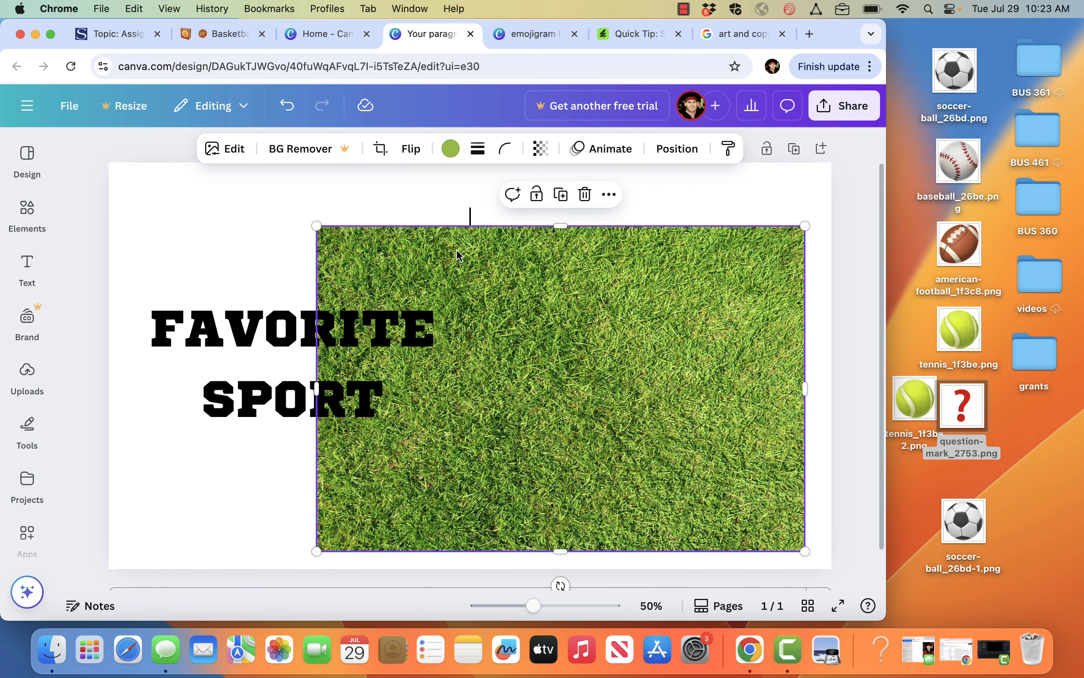
pyautogui.click(610, 196)
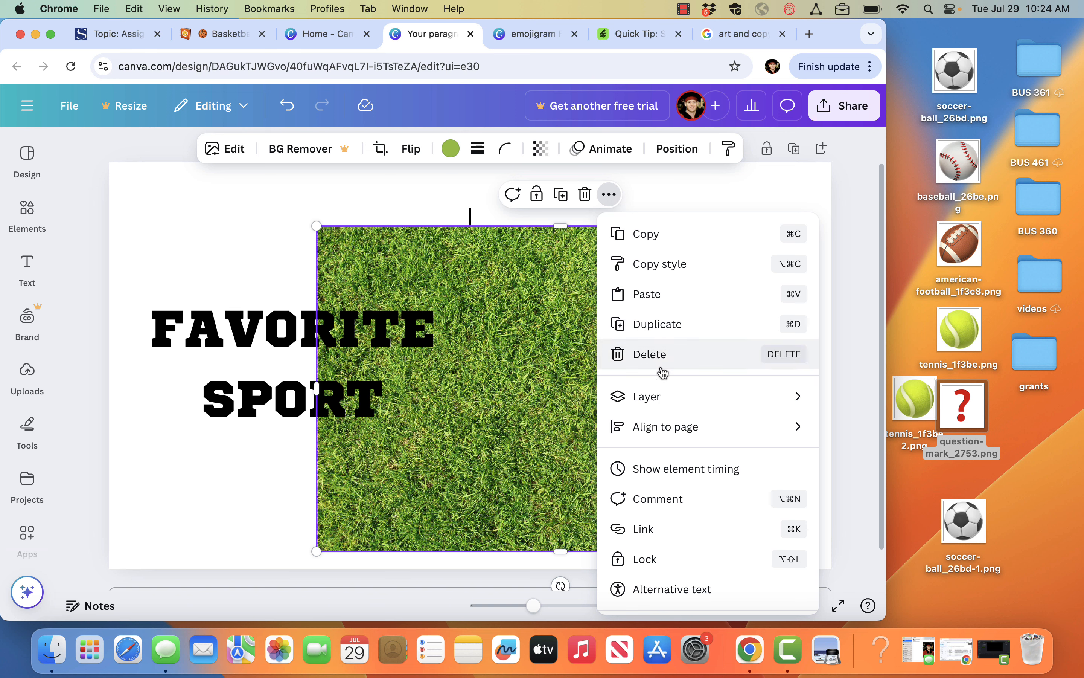
pyautogui.moveTo(656, 409)
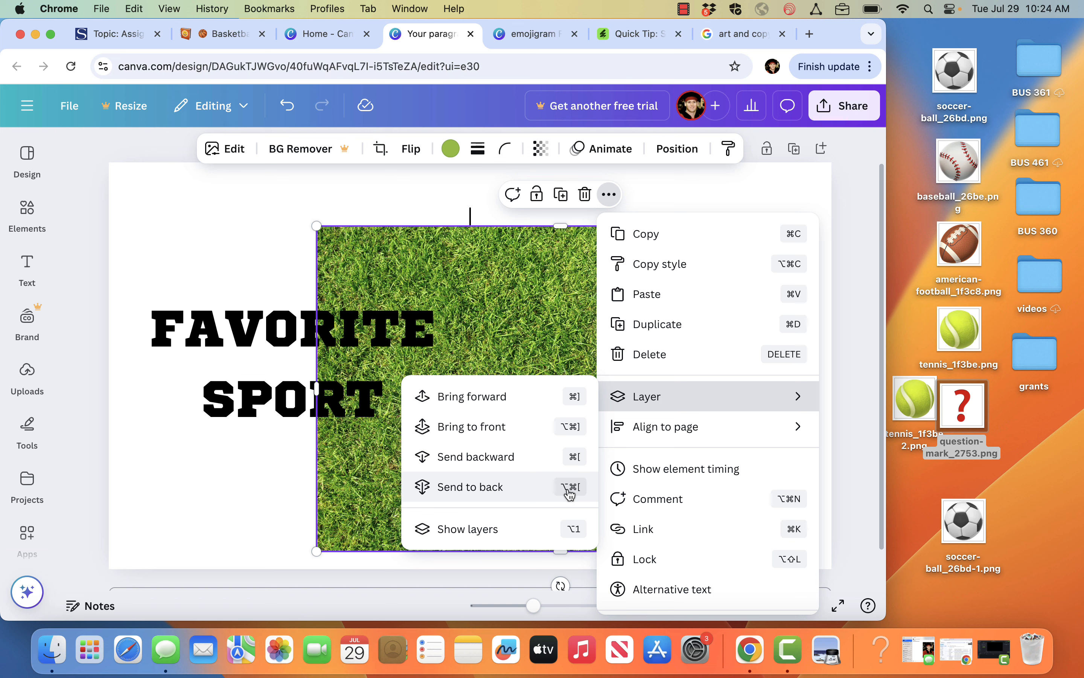
pyautogui.click(539, 492)
pyautogui.moveTo(399, 252); pyautogui.dragTo(429, 346)
pyautogui.moveTo(347, 320); pyautogui.dragTo(101, 155)
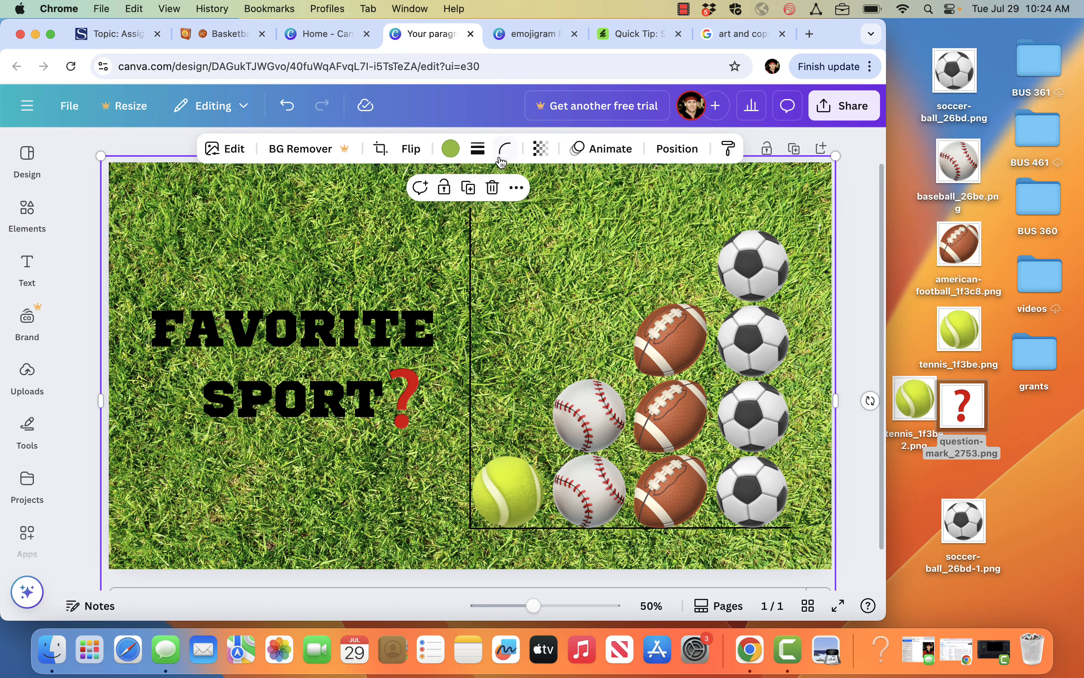
# - Set the grass background's transparency to 49
pyautogui.click(542, 153)
pyautogui.moveTo(577, 211); pyautogui.dragTo(520, 220)
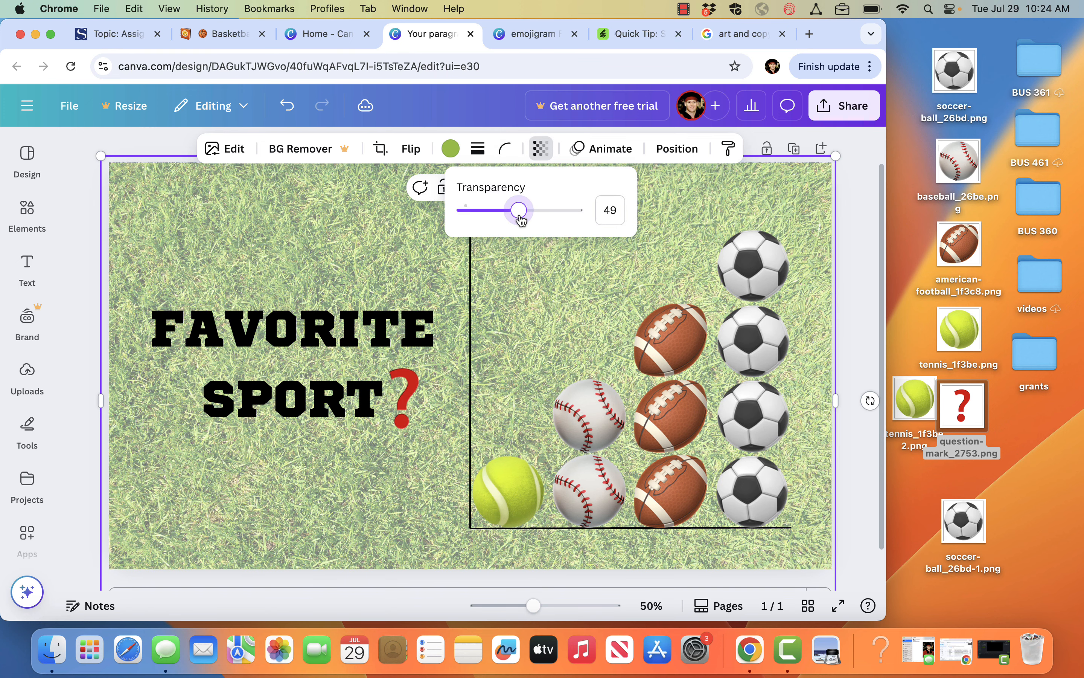
pyautogui.click(853, 275)
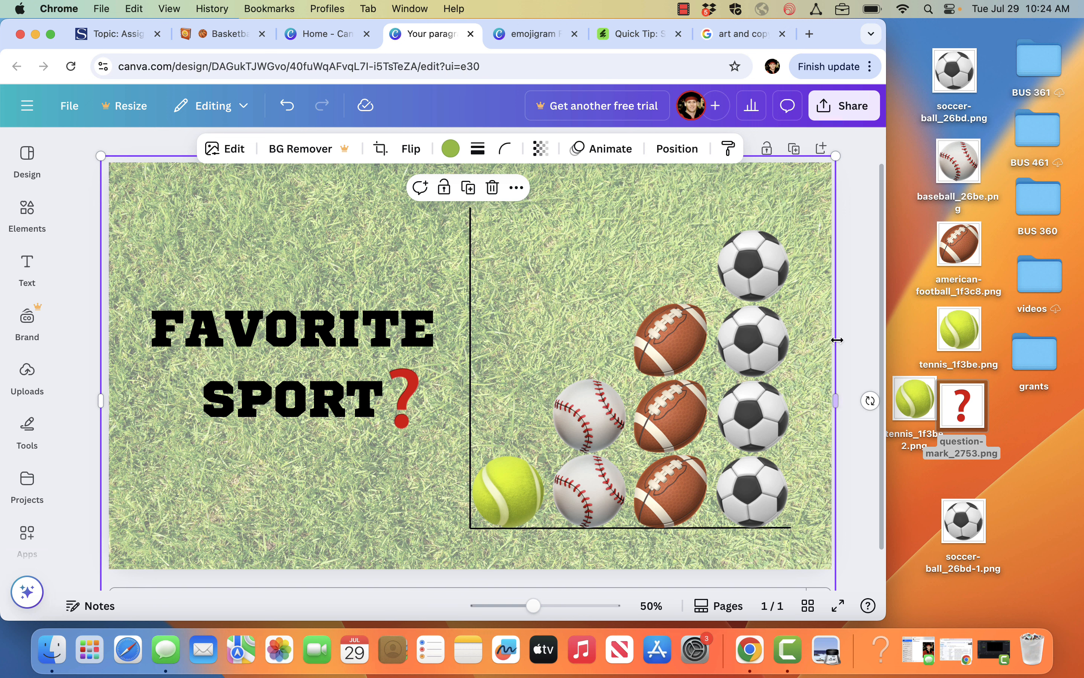
pyautogui.click(860, 365)
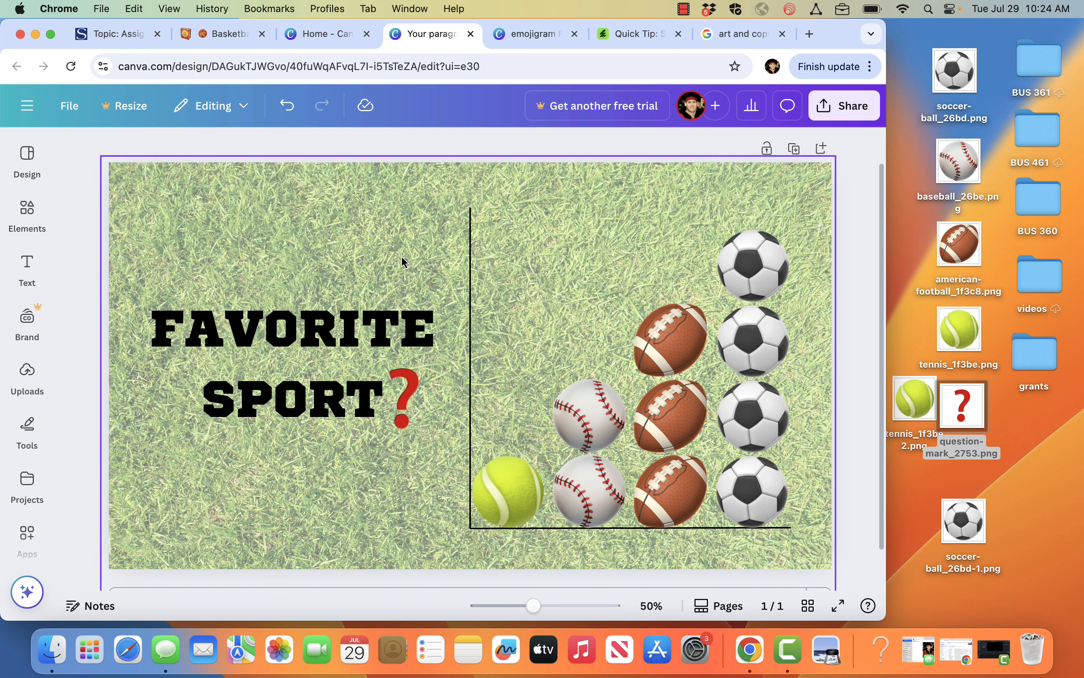
# - Unlock the grouped axis lines from the list of layers
pyautogui.click(483, 259)
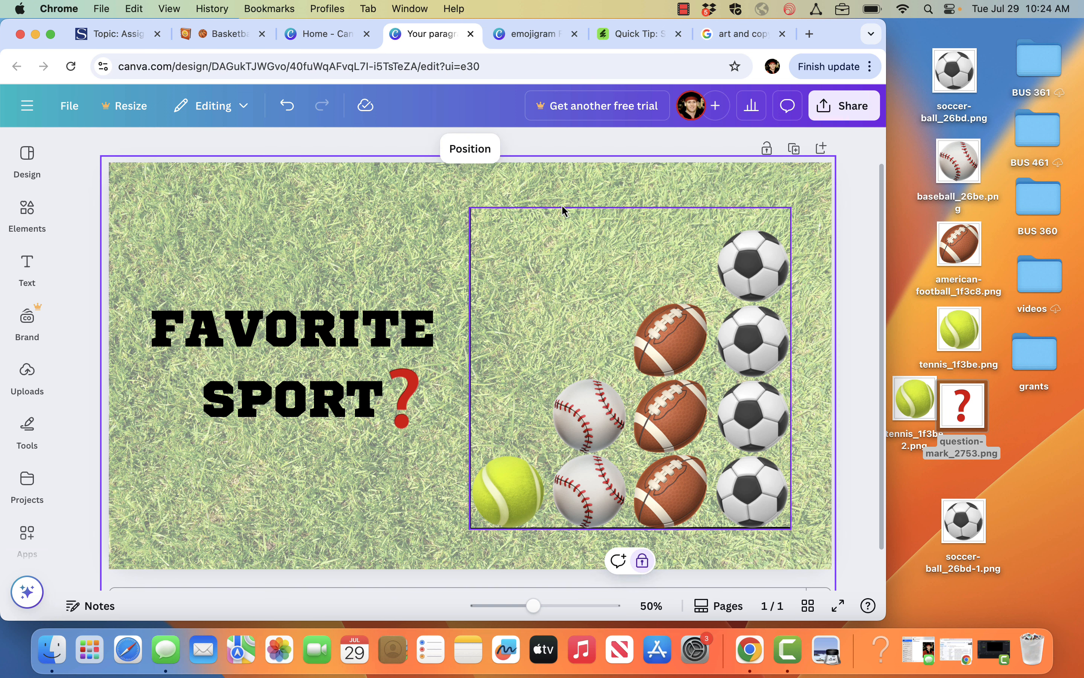
pyautogui.click(487, 157)
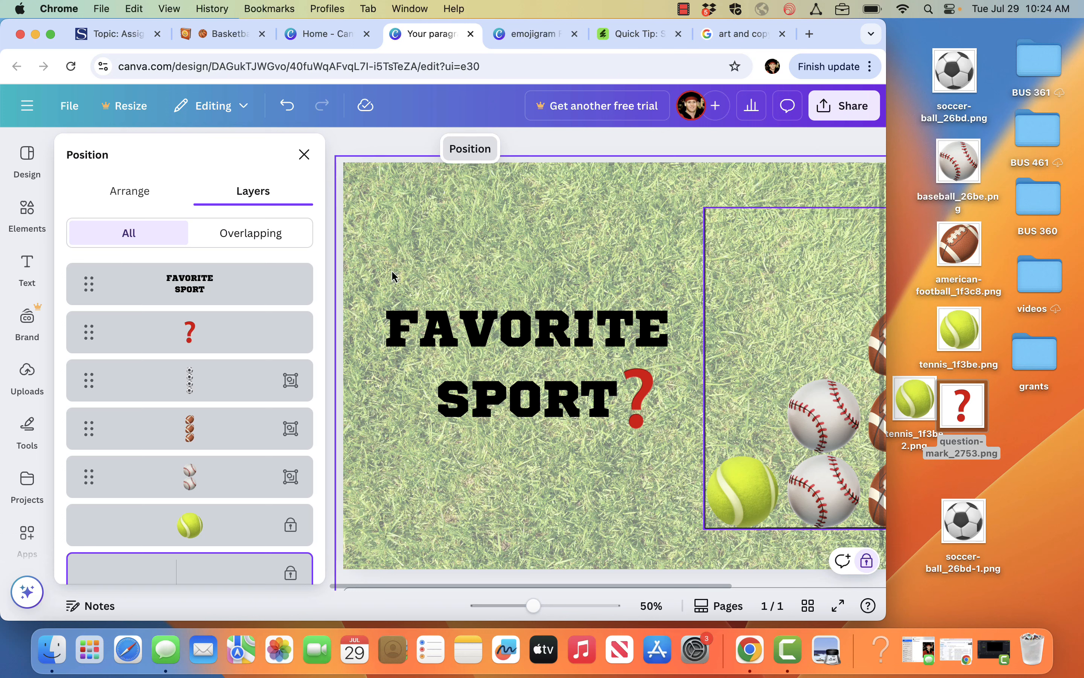
pyautogui.scroll(-3, 295, 466)
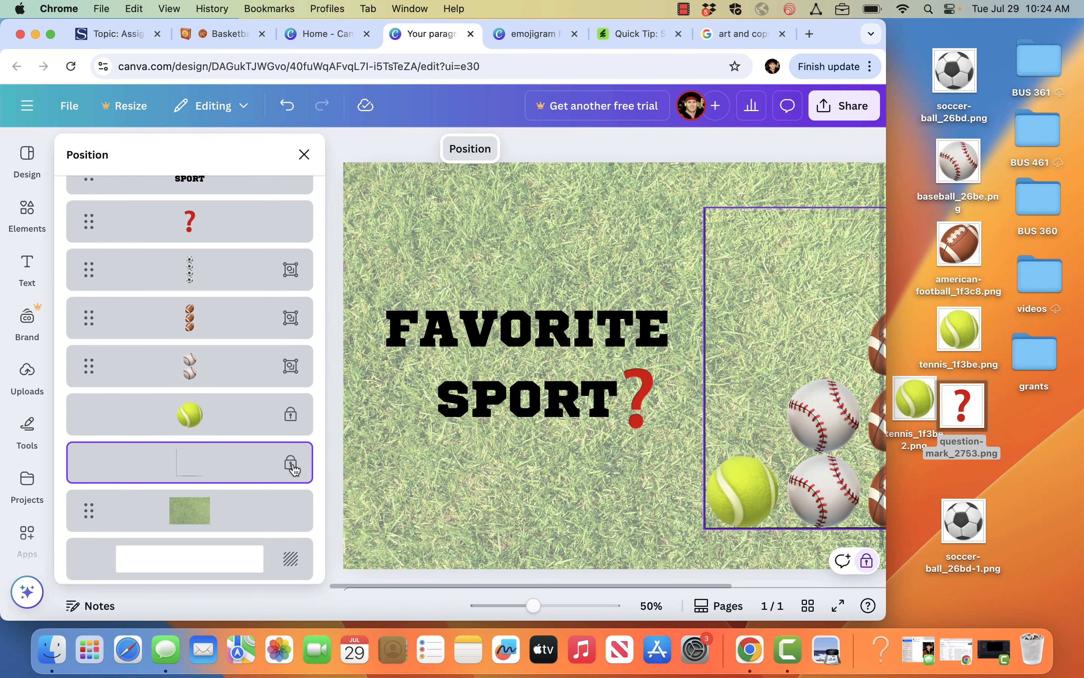
pyautogui.rightClick(295, 468)
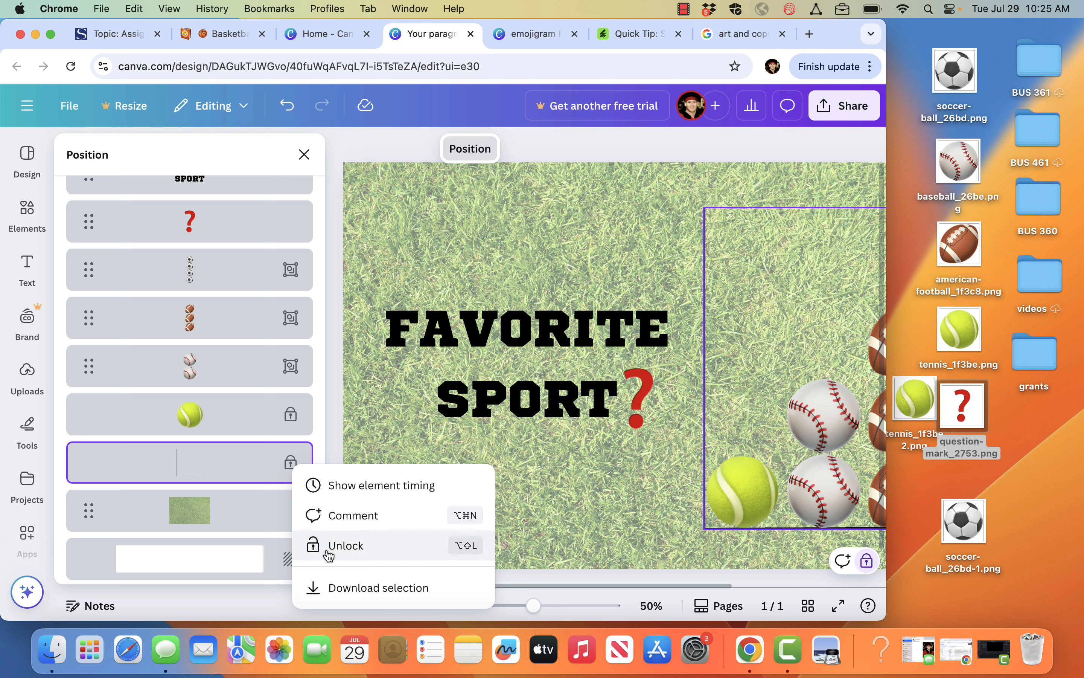
pyautogui.click(330, 555)
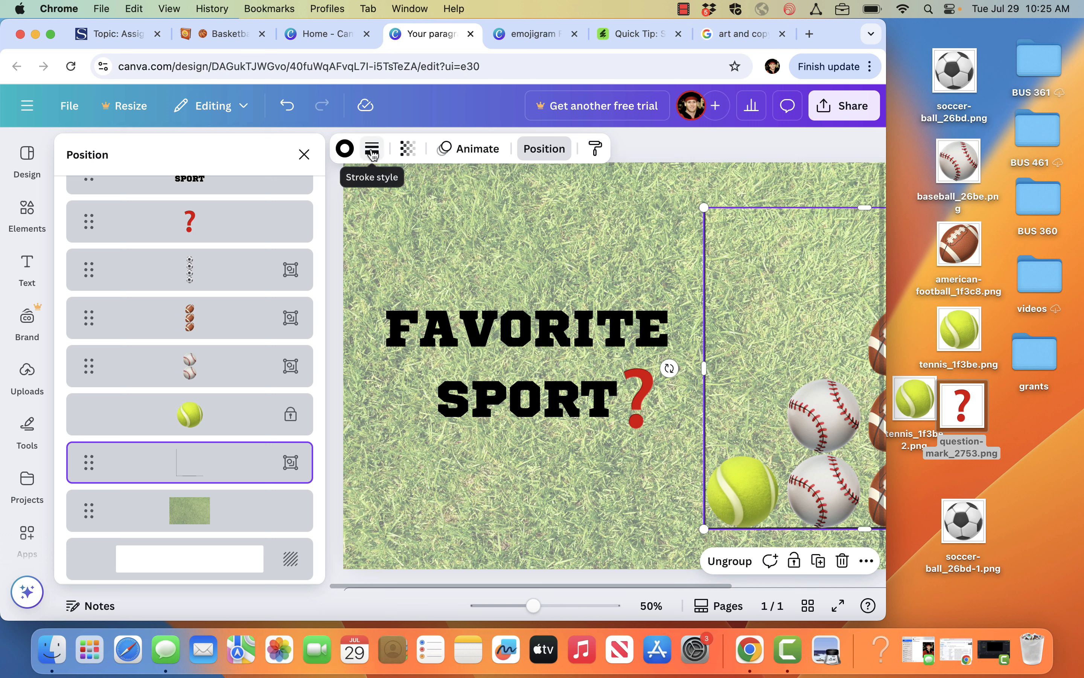
# - Thicken the stroke of the grouped axis lines
pyautogui.click(372, 152)
pyautogui.moveTo(281, 282); pyautogui.dragTo(293, 286)
pyautogui.click(372, 151)
pyautogui.hscroll(4, 591, 404)
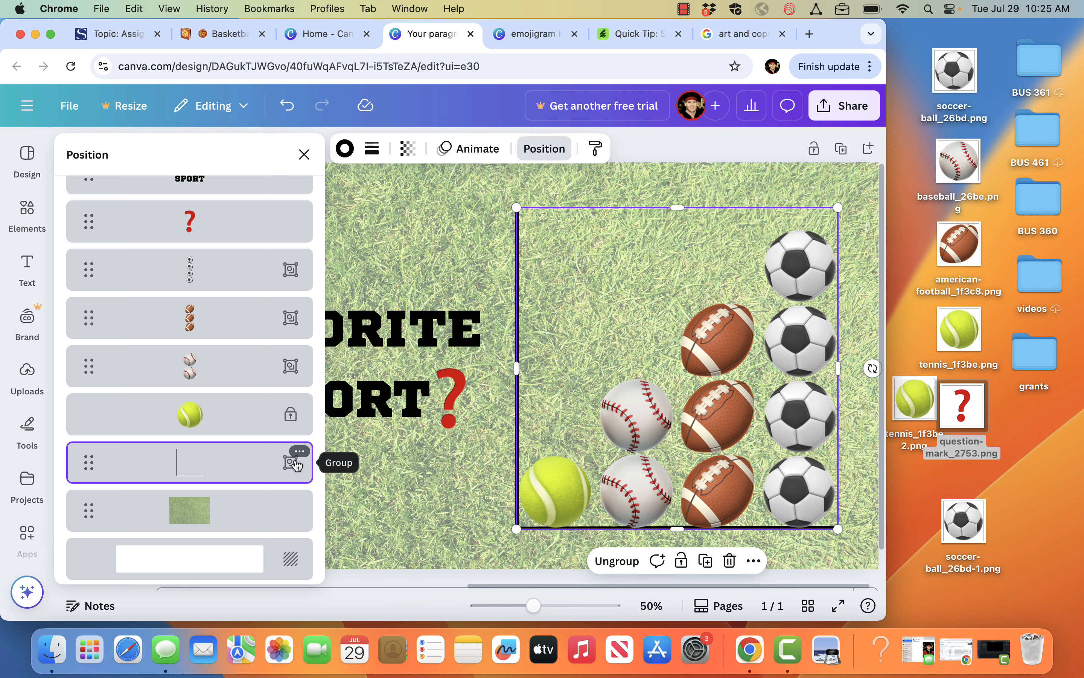
# - Ungroup the vertical and horizontal axis lines so each can be selected separately
pyautogui.click(299, 453)
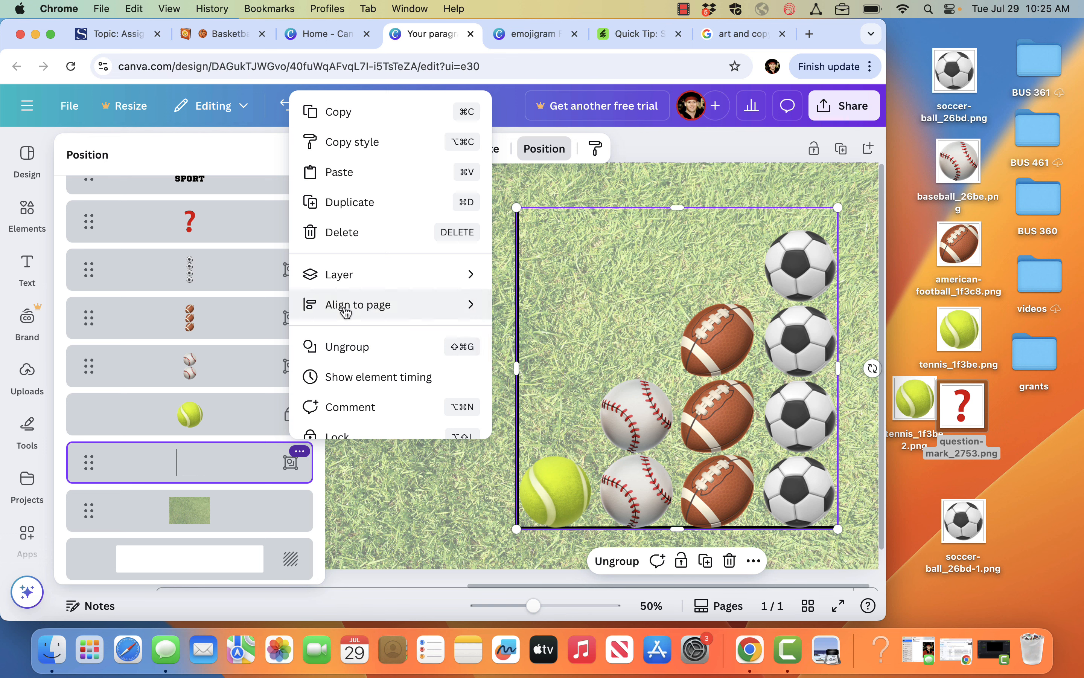
pyautogui.moveTo(347, 304)
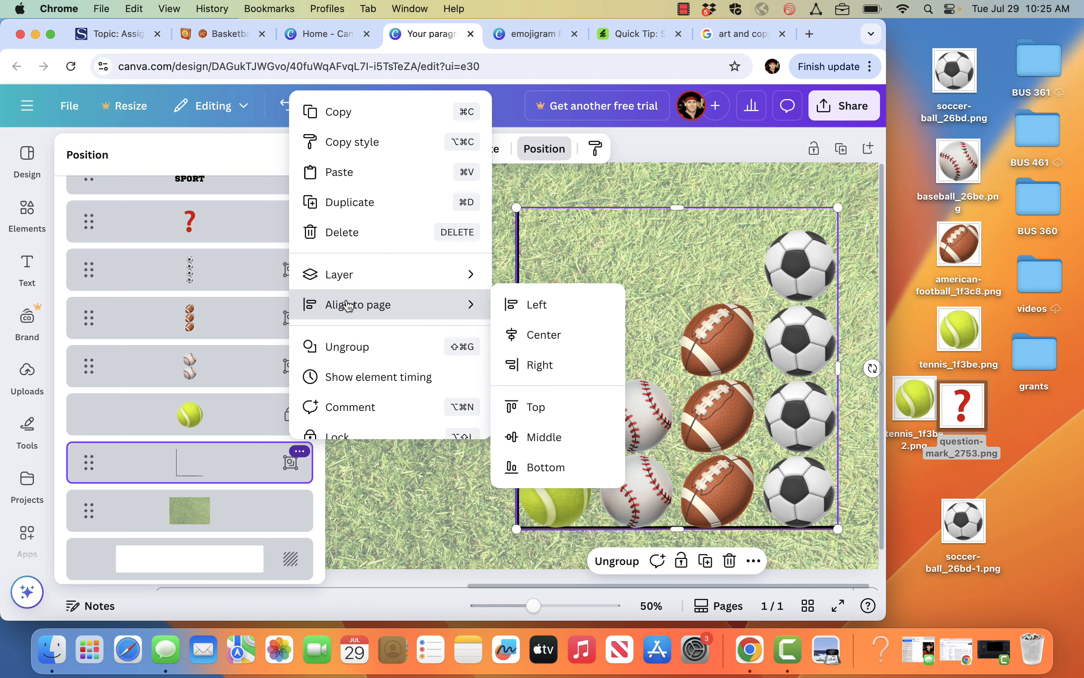
pyautogui.click(347, 347)
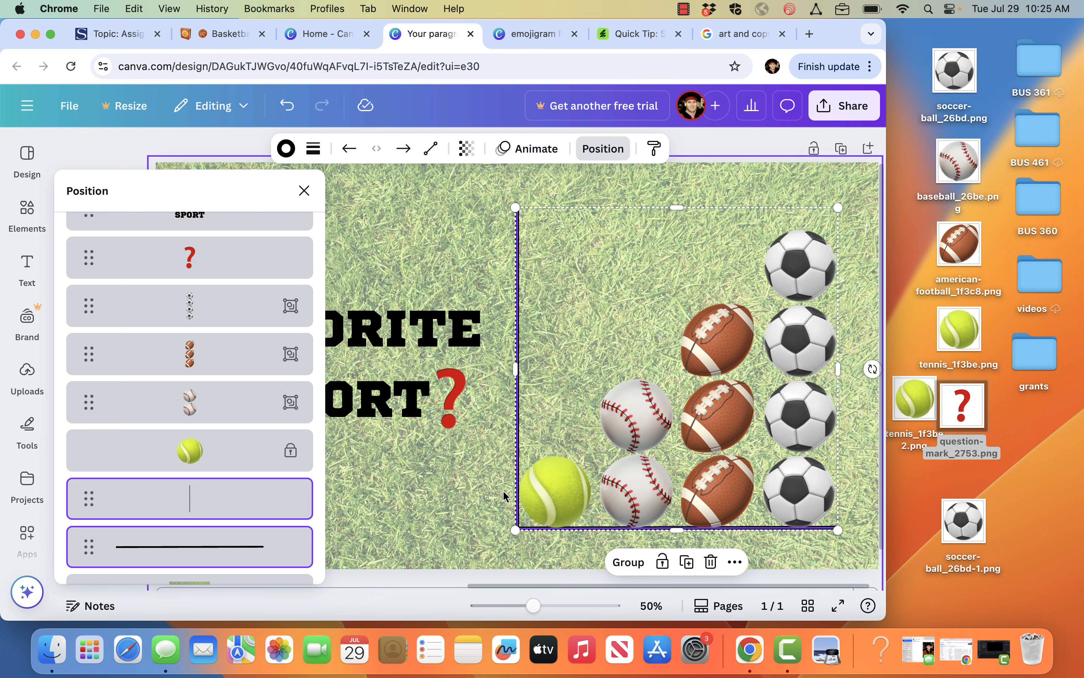
pyautogui.click(476, 526)
# - Nudge the vertical axis line slightly inward until its outer edge is flush with the start of the horizontal axis
pyautogui.click(625, 534)
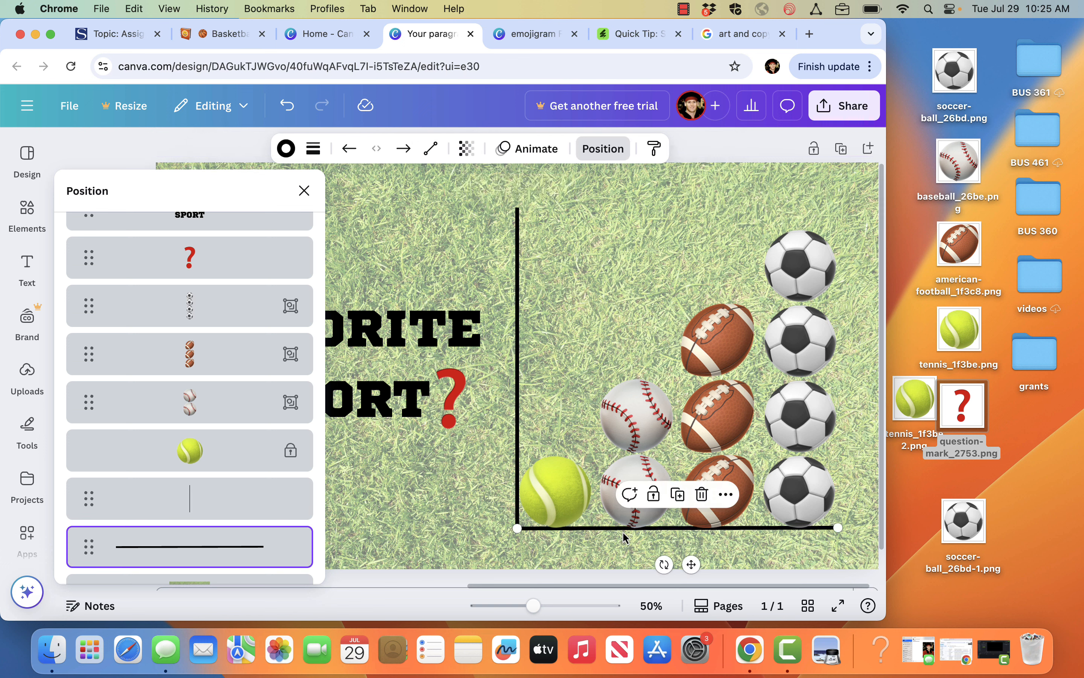
pyautogui.click(605, 523)
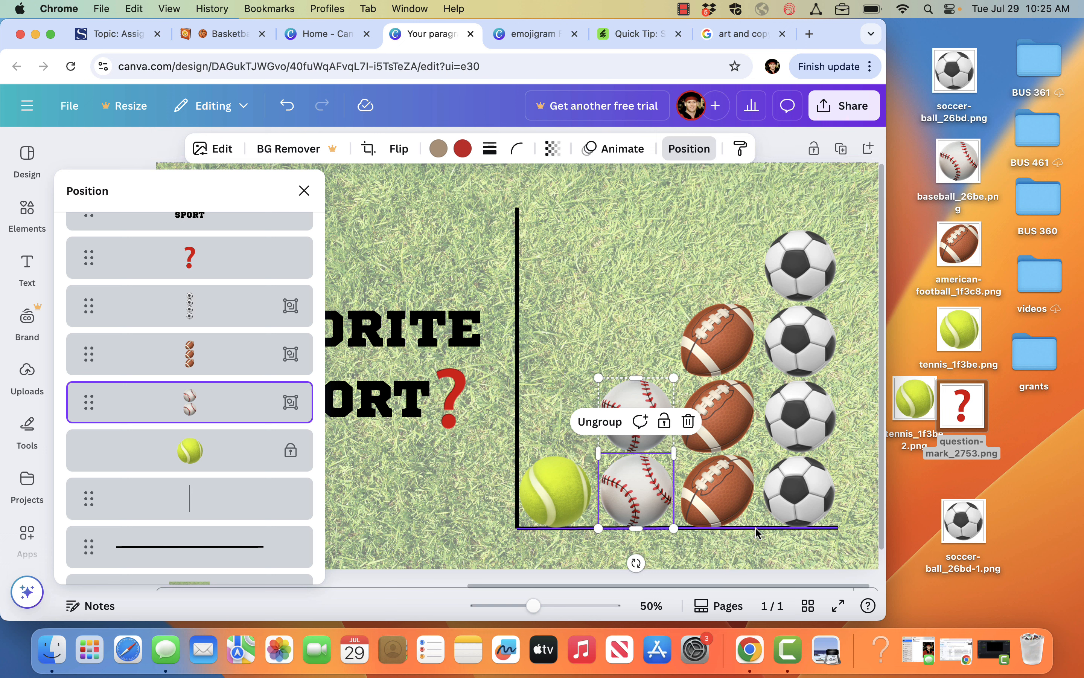
pyautogui.click(518, 314)
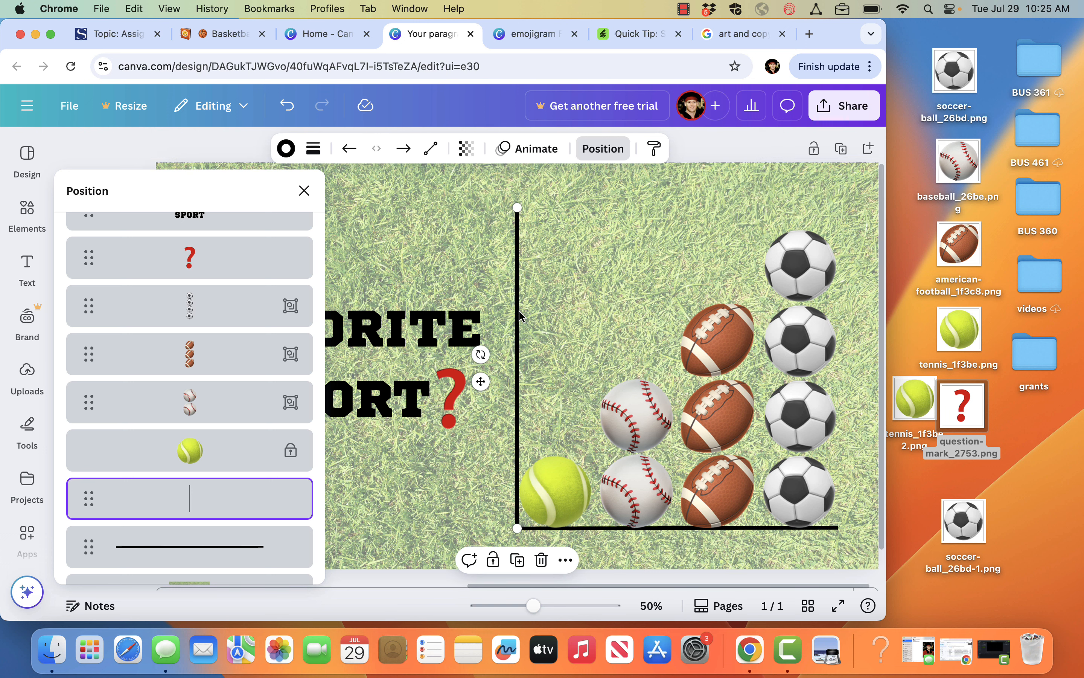
pyautogui.moveTo(521, 315); pyautogui.dragTo(523, 311)
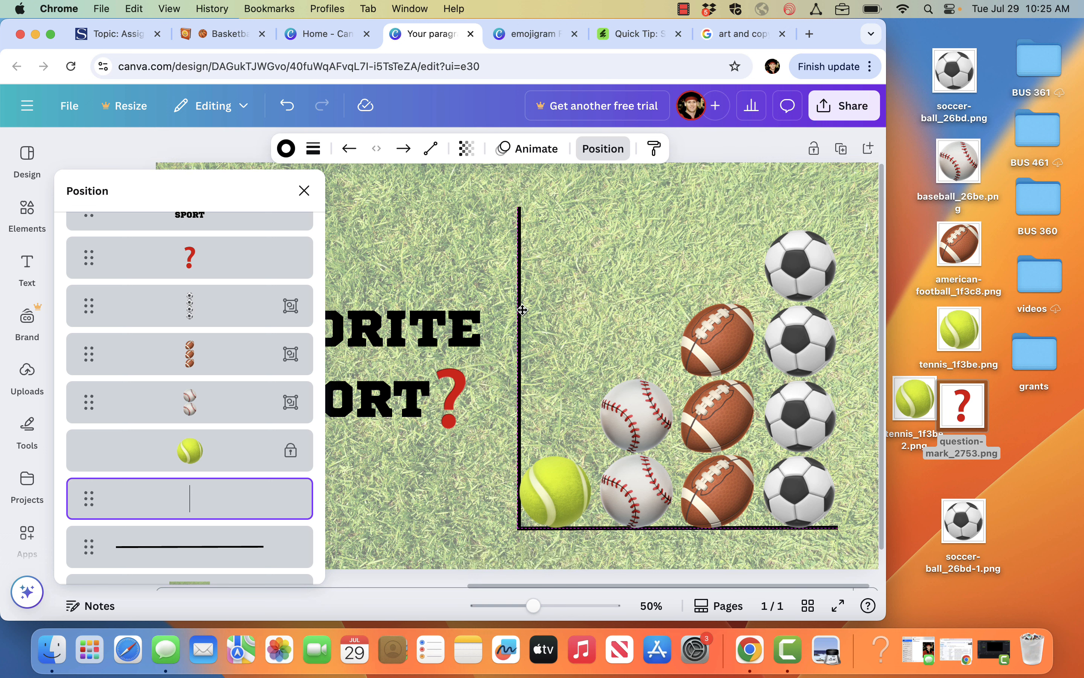
pyautogui.click(415, 530)
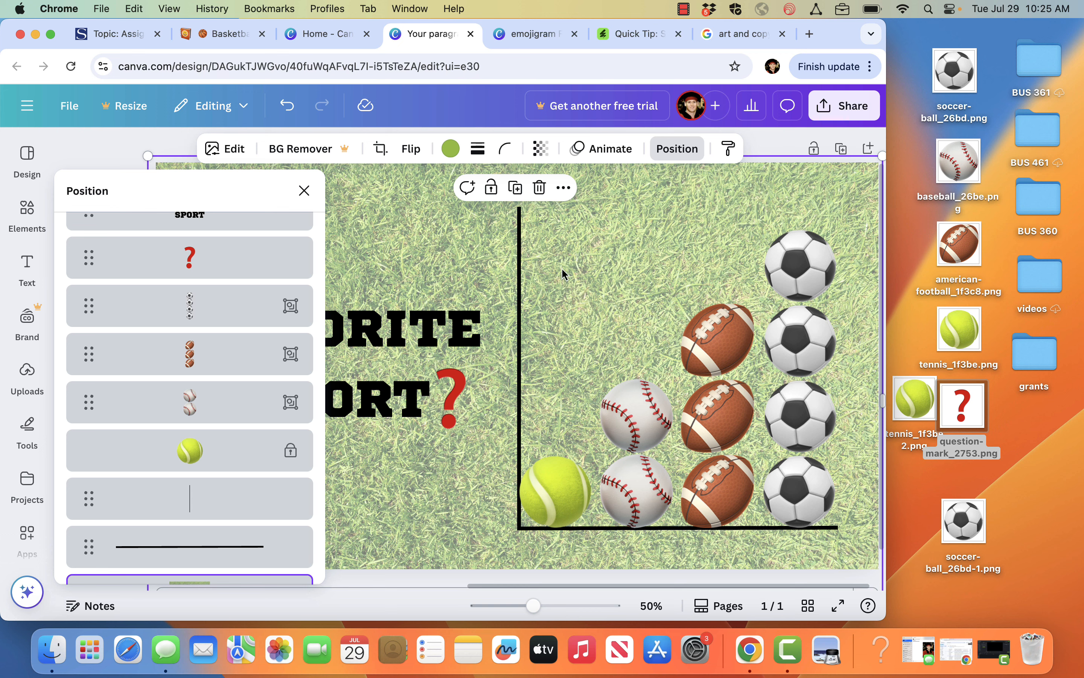
# - Undo the accidental shift of the grass background and lock the background in place
pyautogui.click(579, 254)
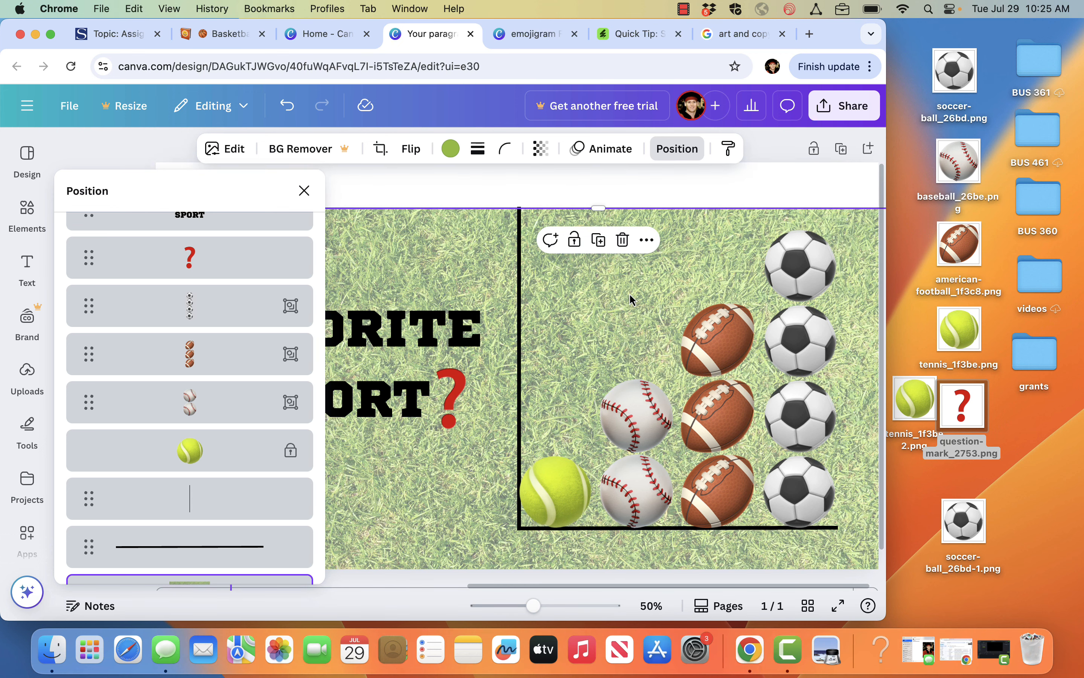
pyautogui.press('super+z')
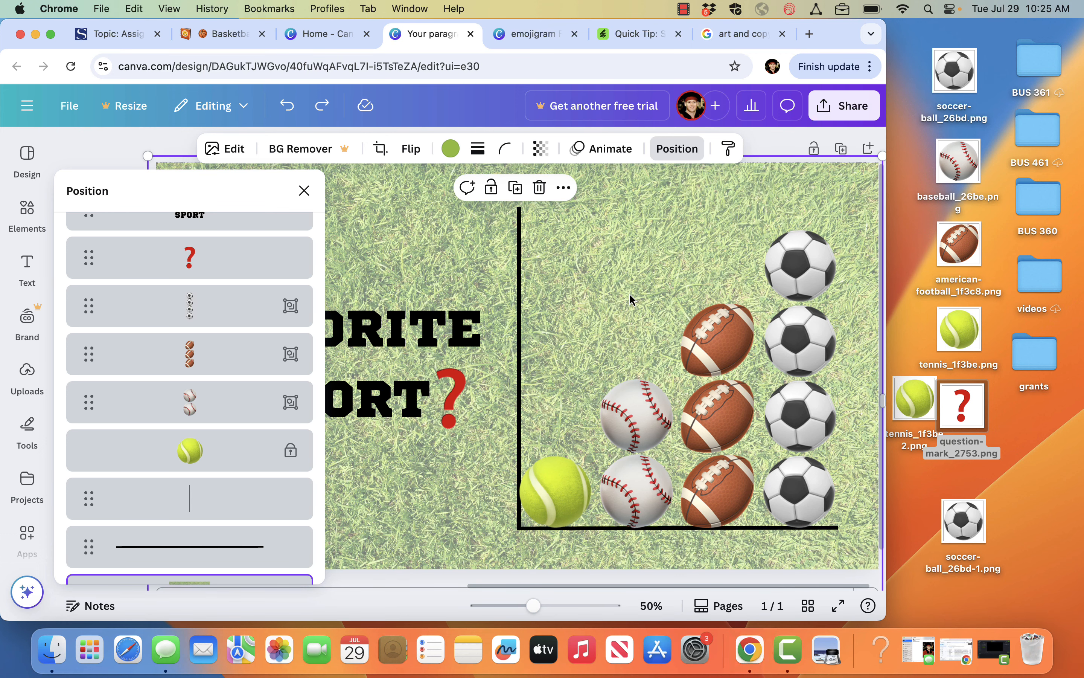
pyautogui.click(492, 188)
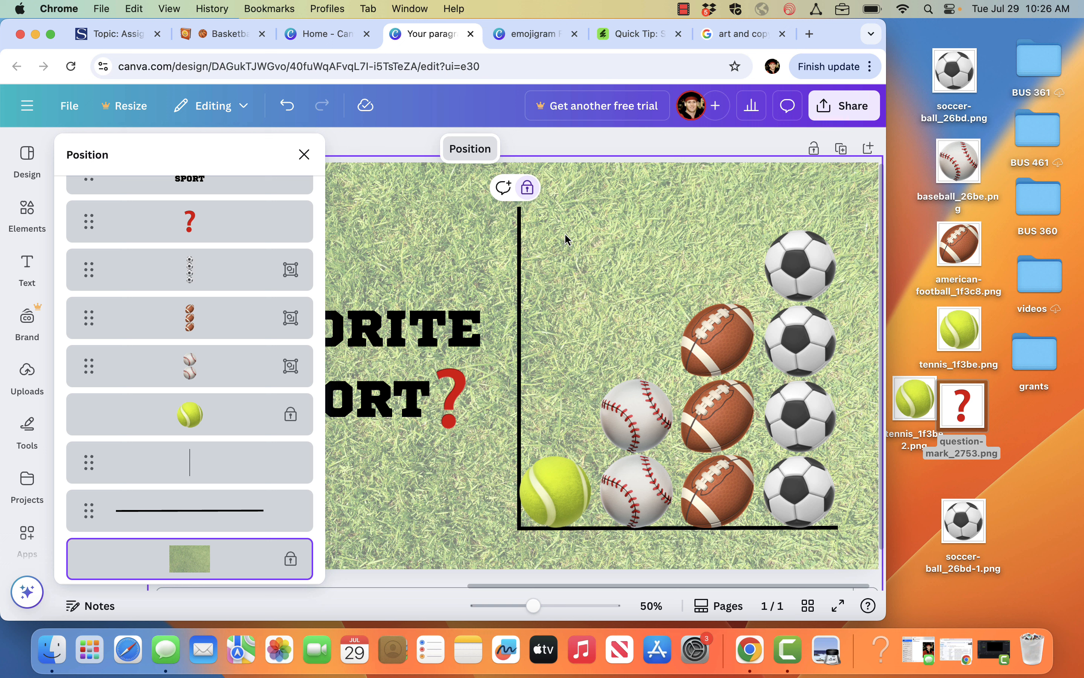
# - Unlock the tennis ball from the layer list so it can be moved together with the other ball columns
pyautogui.click(219, 268)
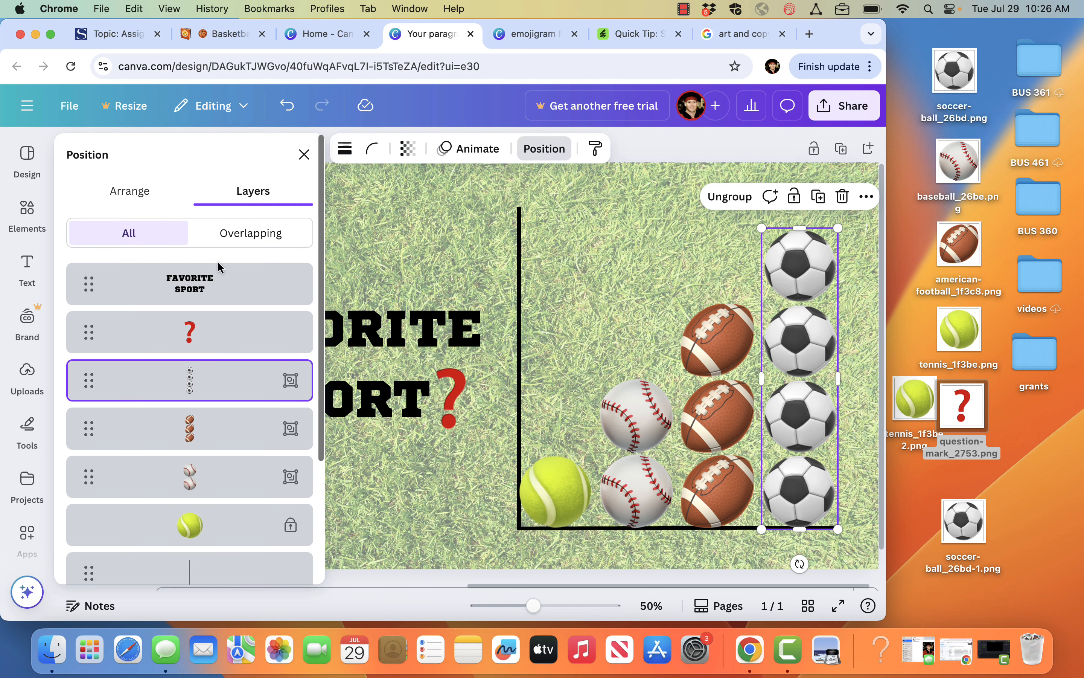
pyautogui.keyDown('shift'); pyautogui.click(238, 522); pyautogui.keyUp('shift')
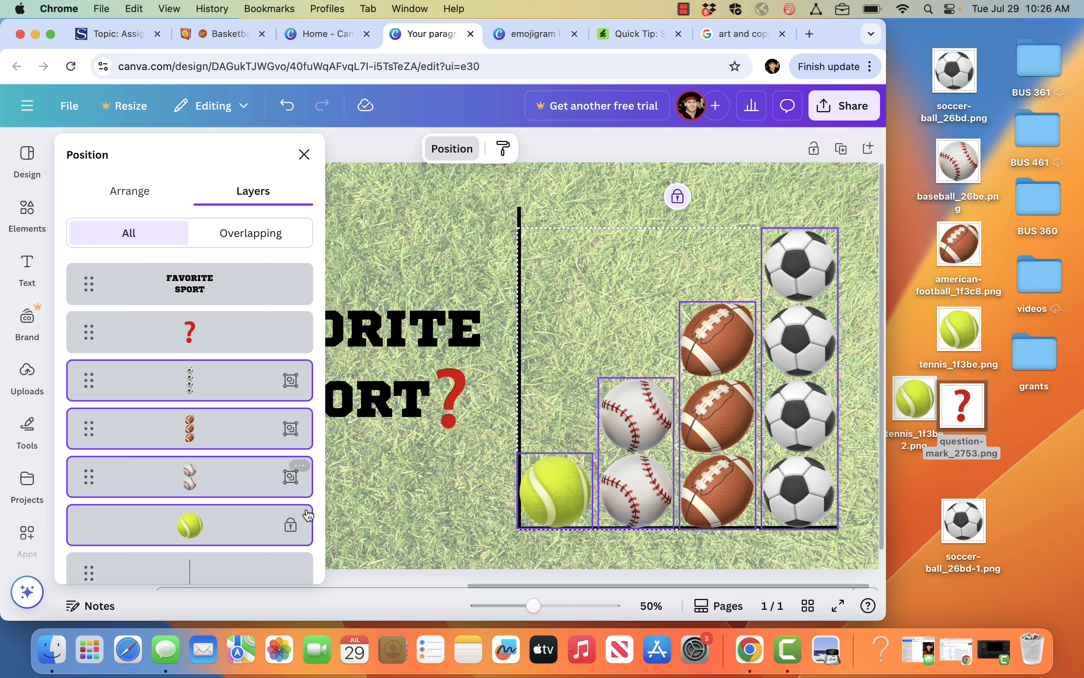
pyautogui.click(291, 527)
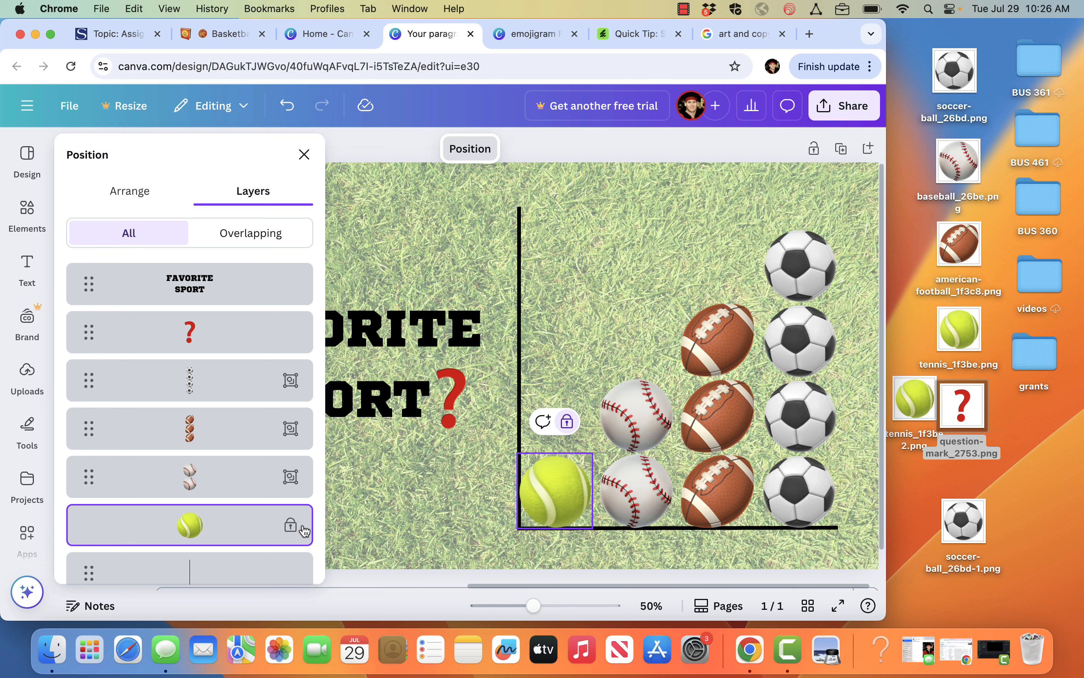
pyautogui.rightClick(292, 537)
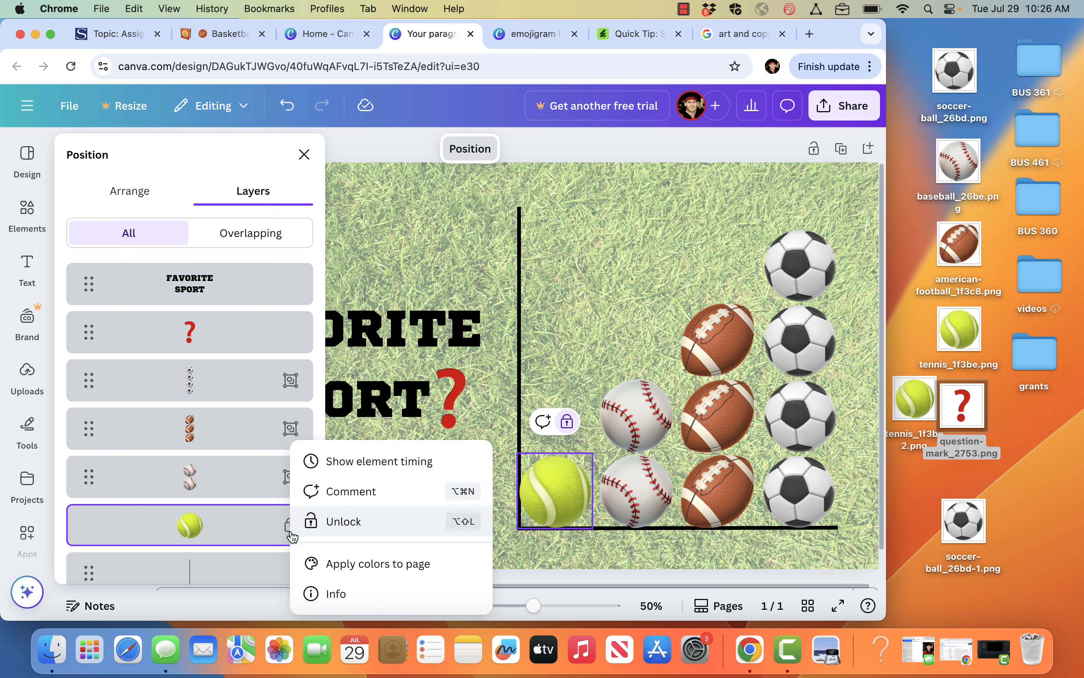
pyautogui.click(334, 518)
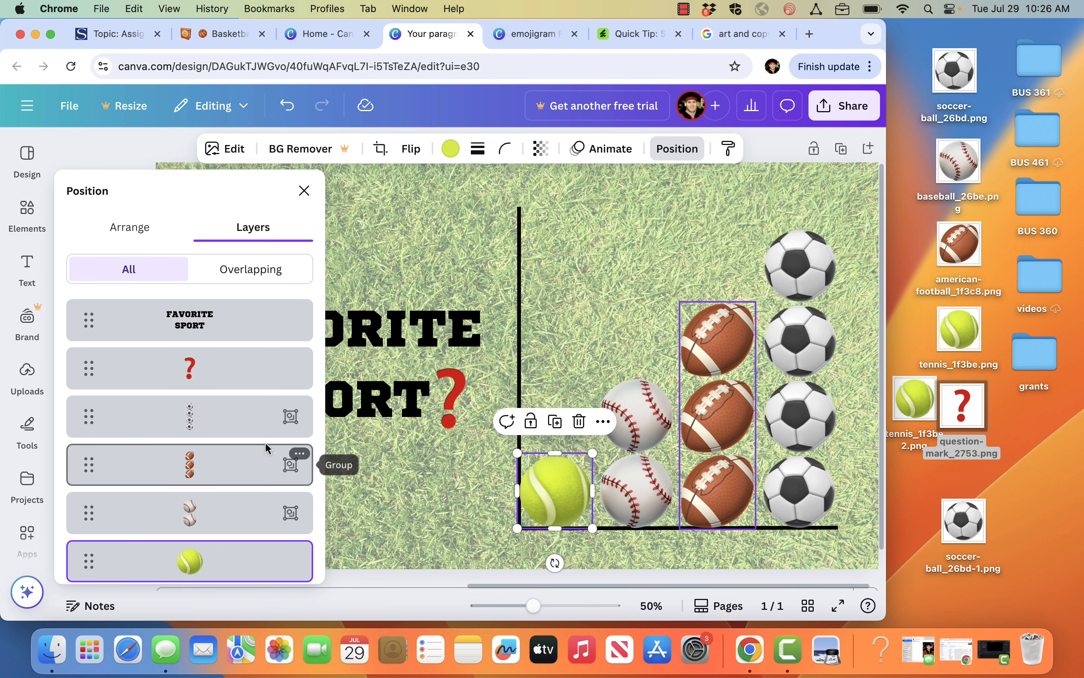
# - Select all four ball columns together and move them slightly up and right, clear of both axis lines
pyautogui.click(237, 417)
pyautogui.keyDown('shift'); pyautogui.click(233, 522); pyautogui.keyUp('shift')
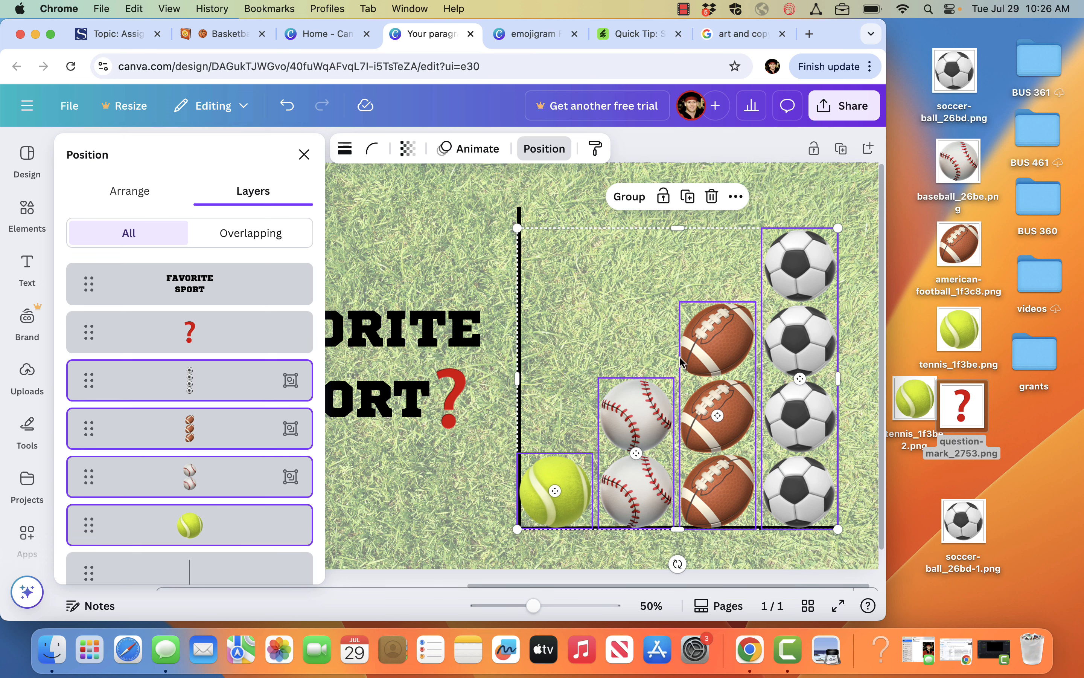
pyautogui.moveTo(737, 332); pyautogui.dragTo(742, 325)
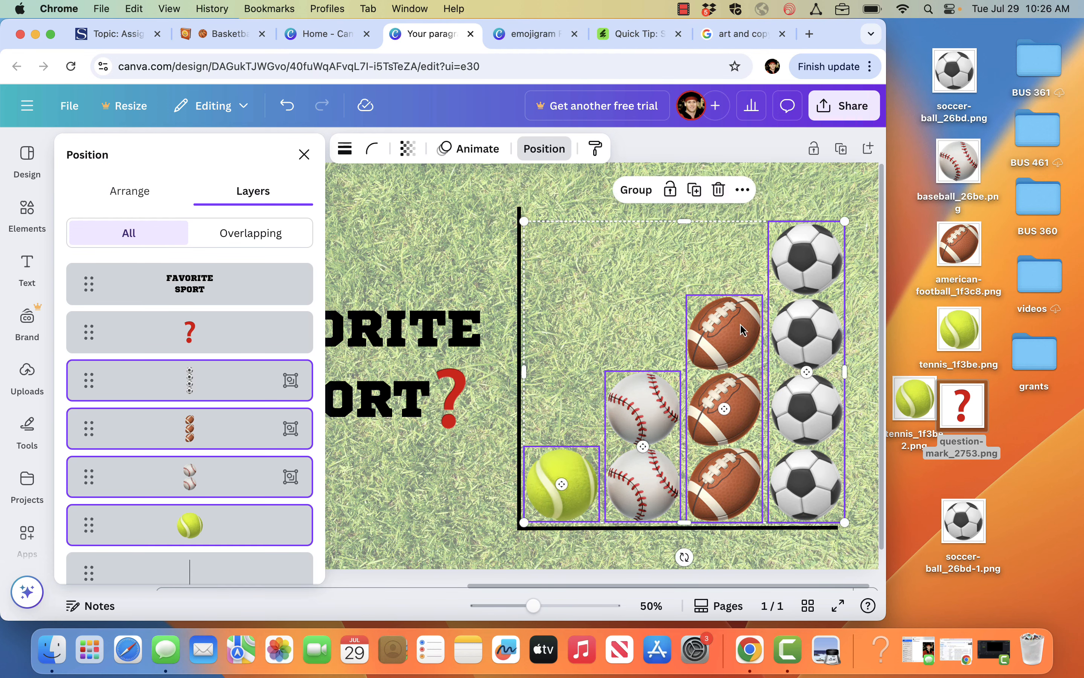
pyautogui.click(552, 334)
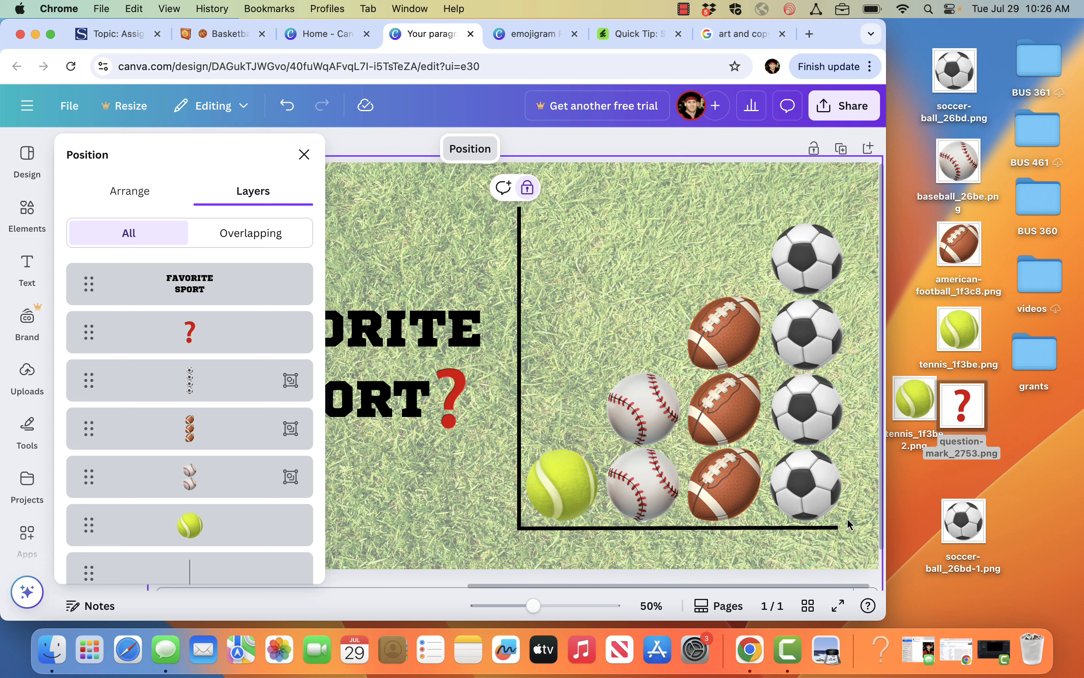
# - Lengthen the horizontal axis line slightly to reach the outer edge of the soccer ball column, and close the layer list
pyautogui.click(837, 529)
pyautogui.moveTo(838, 528); pyautogui.dragTo(845, 529)
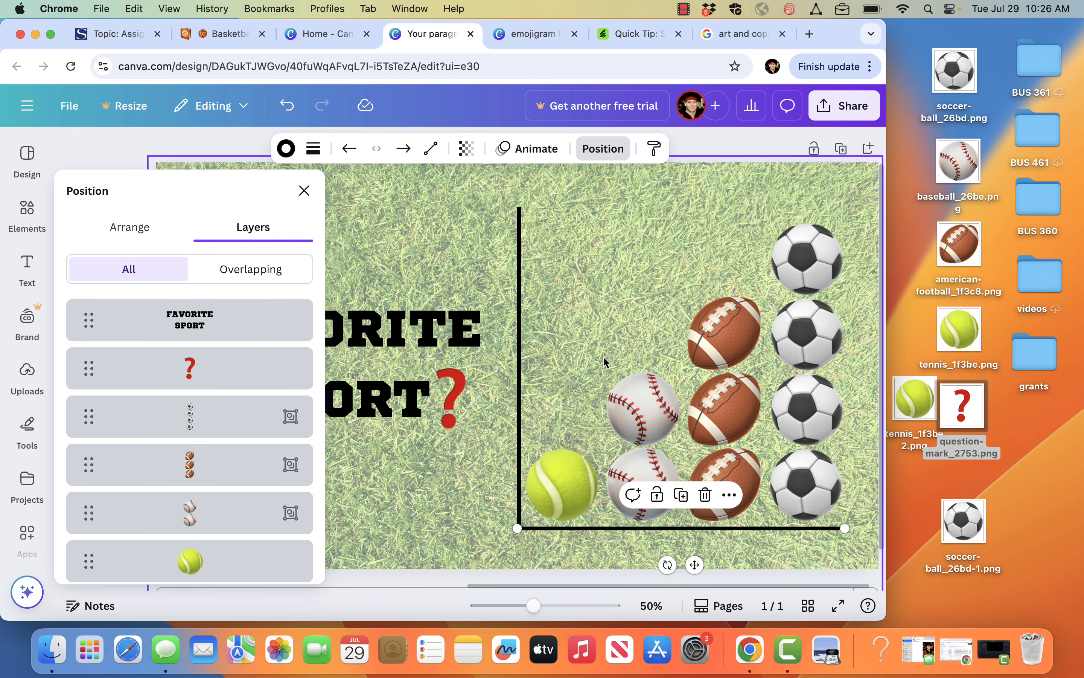
pyautogui.click(304, 191)
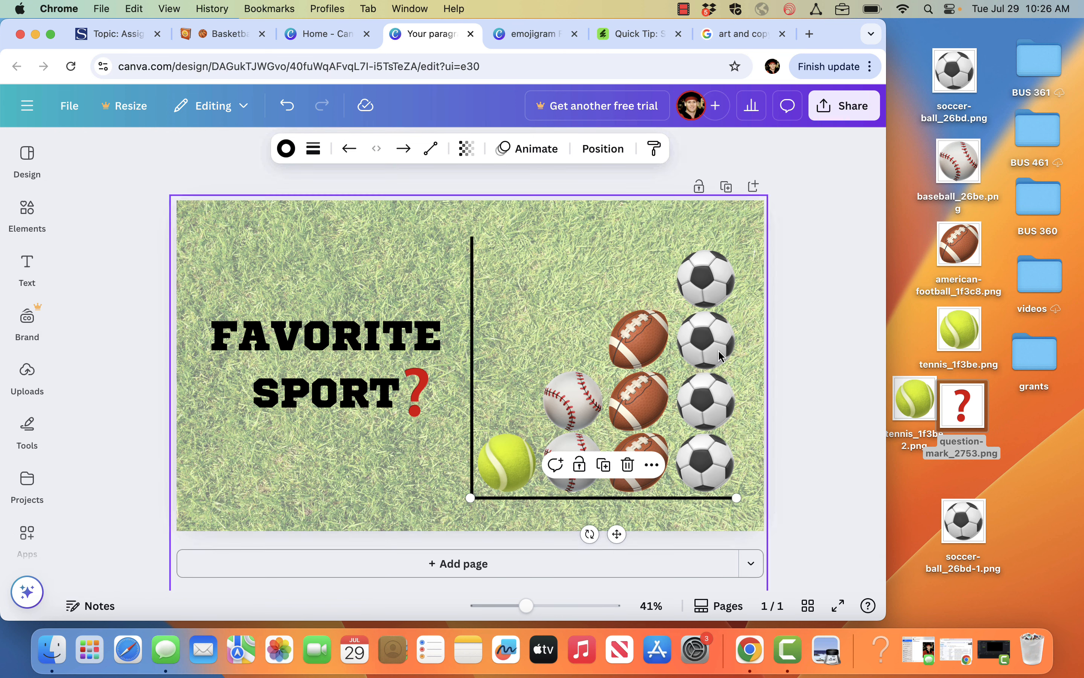
pyautogui.click(821, 360)
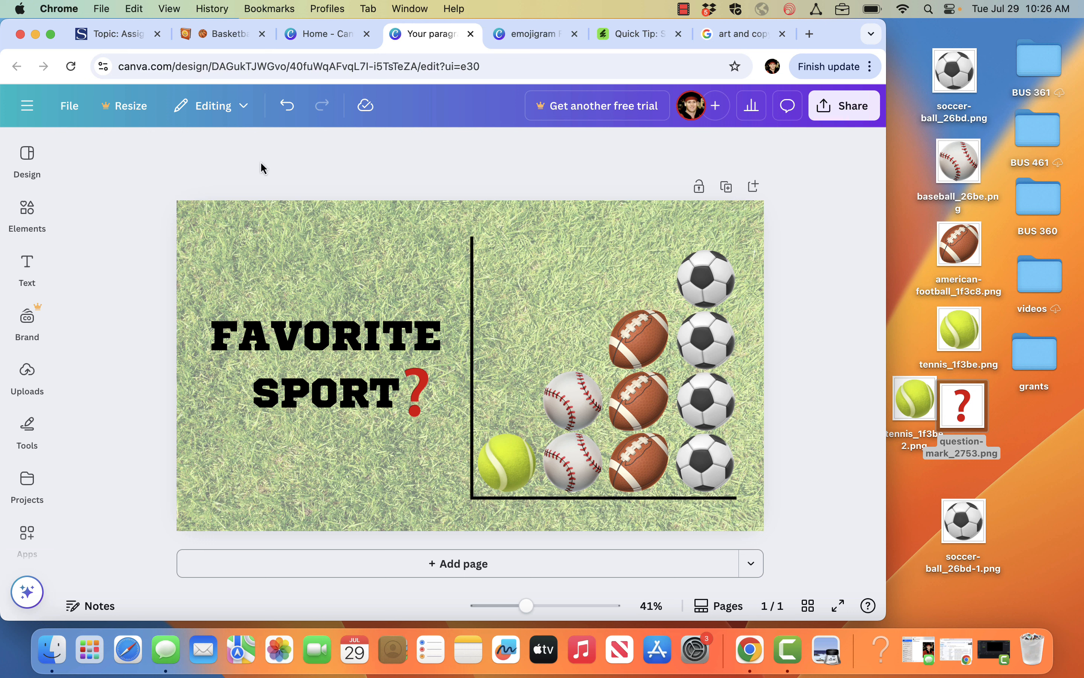
# - Rename the design as "emojigram 2"
pyautogui.click(77, 111)
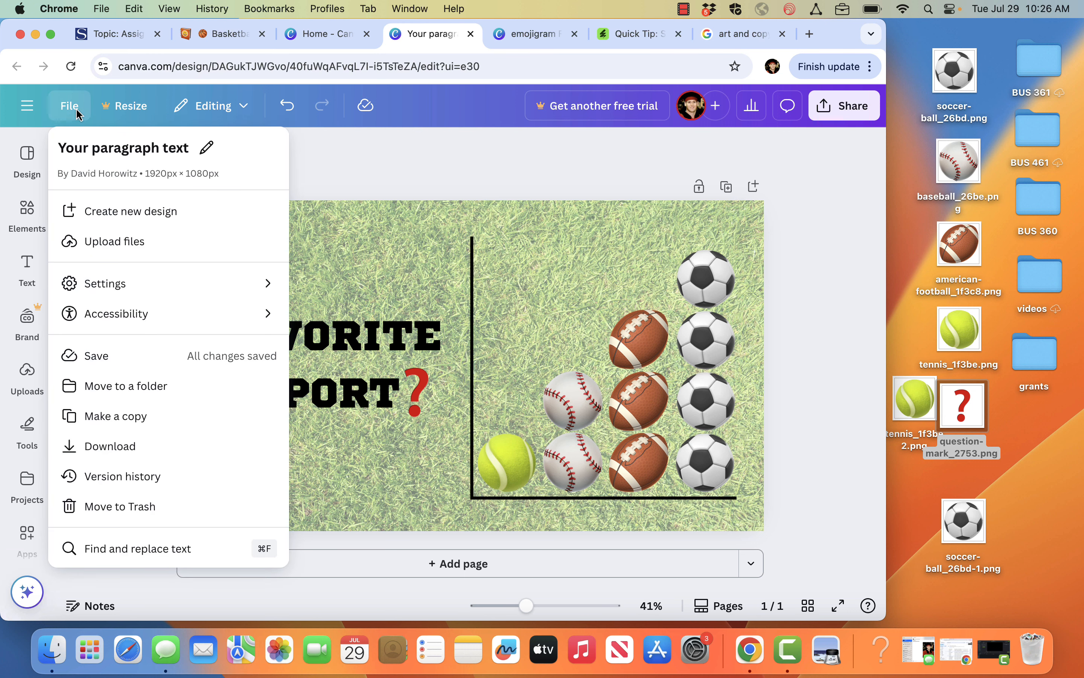
pyautogui.click(82, 149)
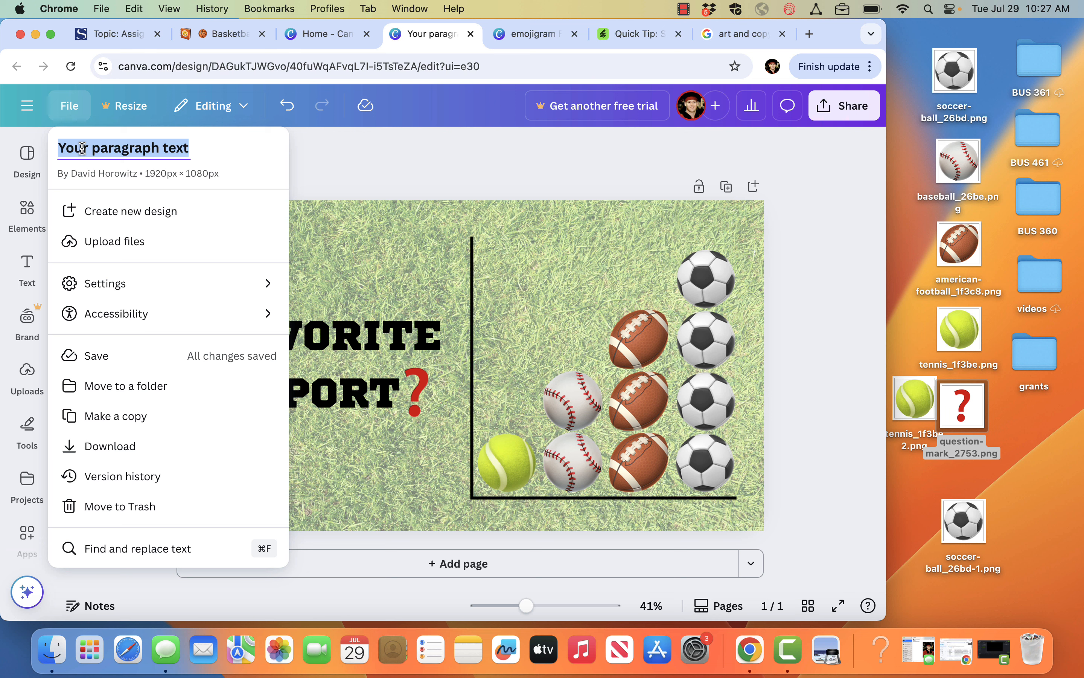
pyautogui.write('e')
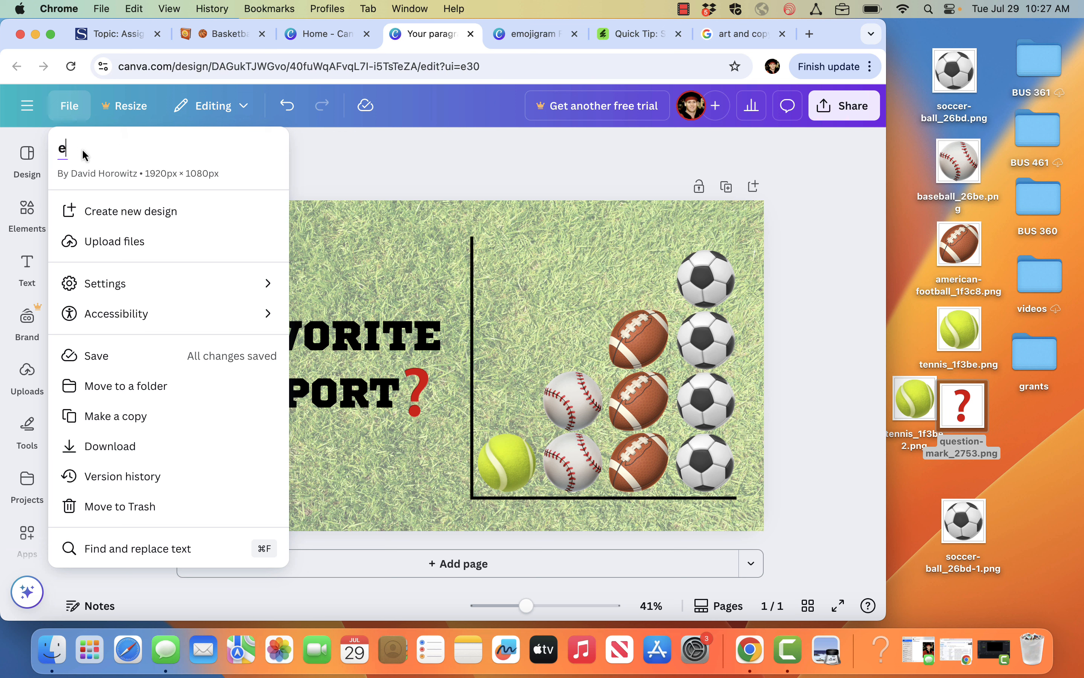
pyautogui.write('mojigra')
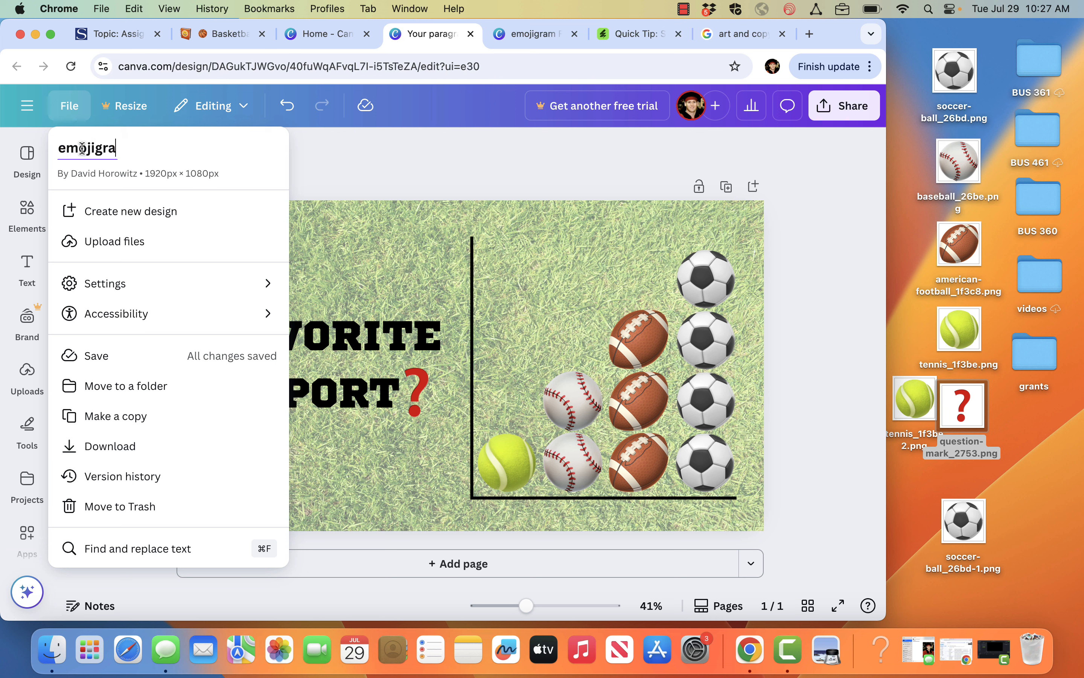
pyautogui.write('m 2')
pyautogui.click(368, 173)
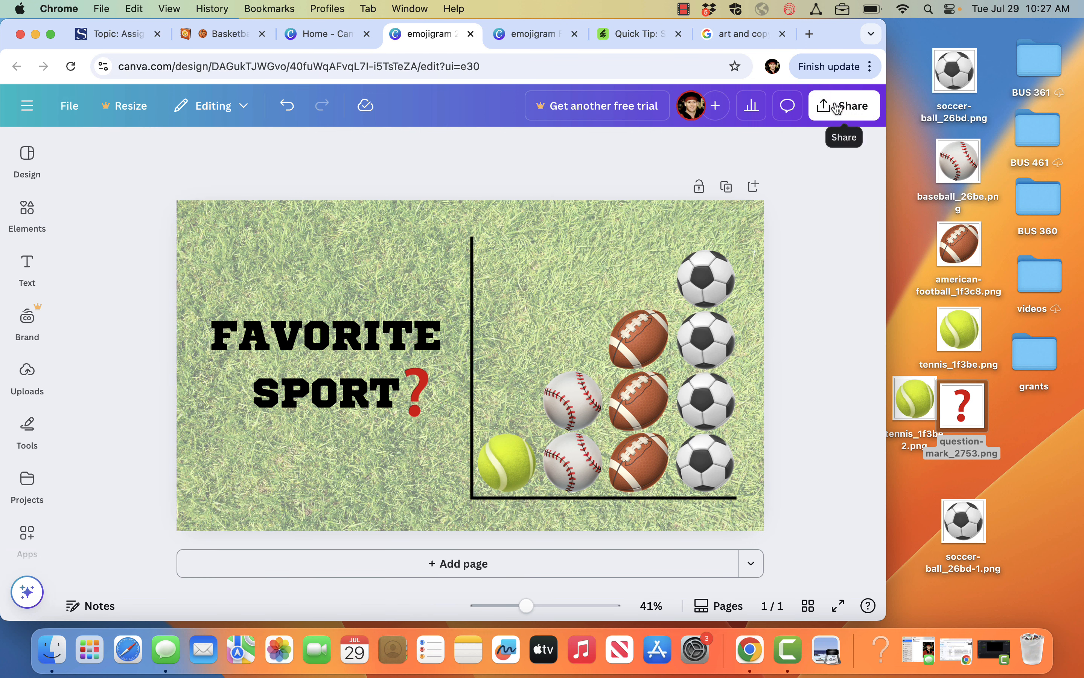
# - Download the design as a JPG and place the downloaded emojigram 2.jpg on the desktop
pyautogui.click(831, 117)
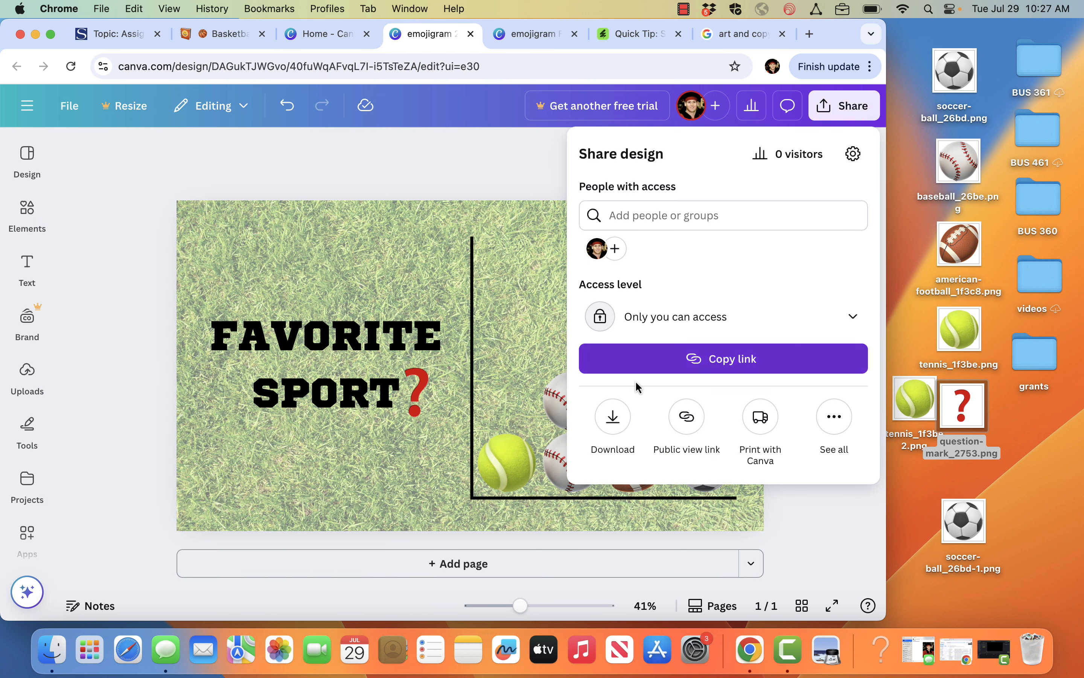
pyautogui.click(622, 421)
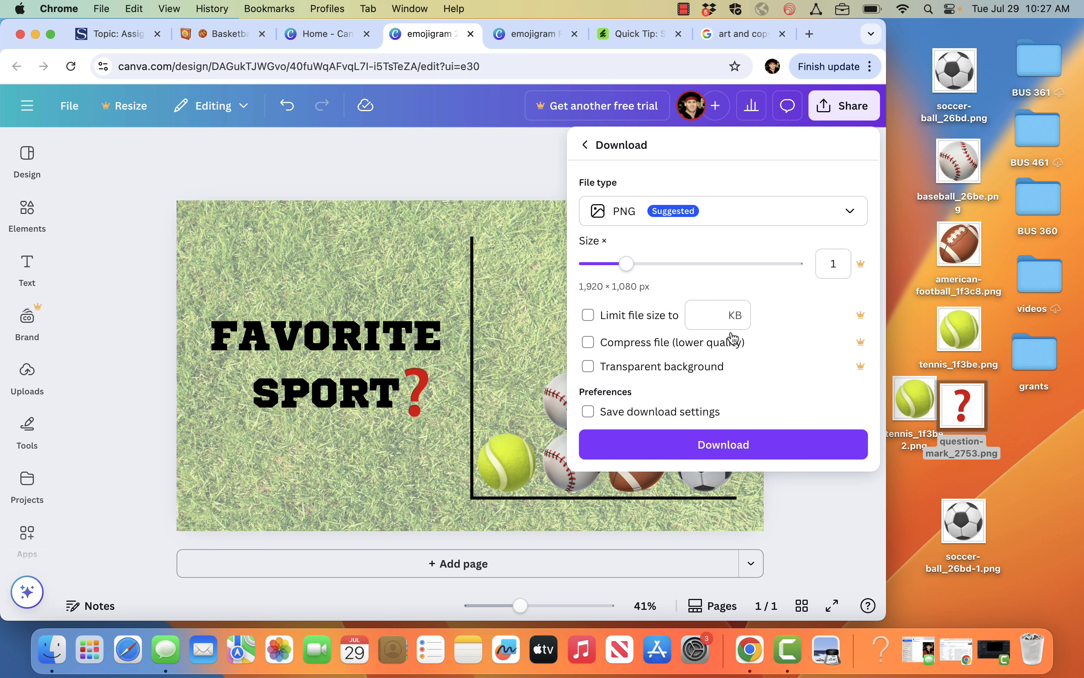
pyautogui.click(834, 219)
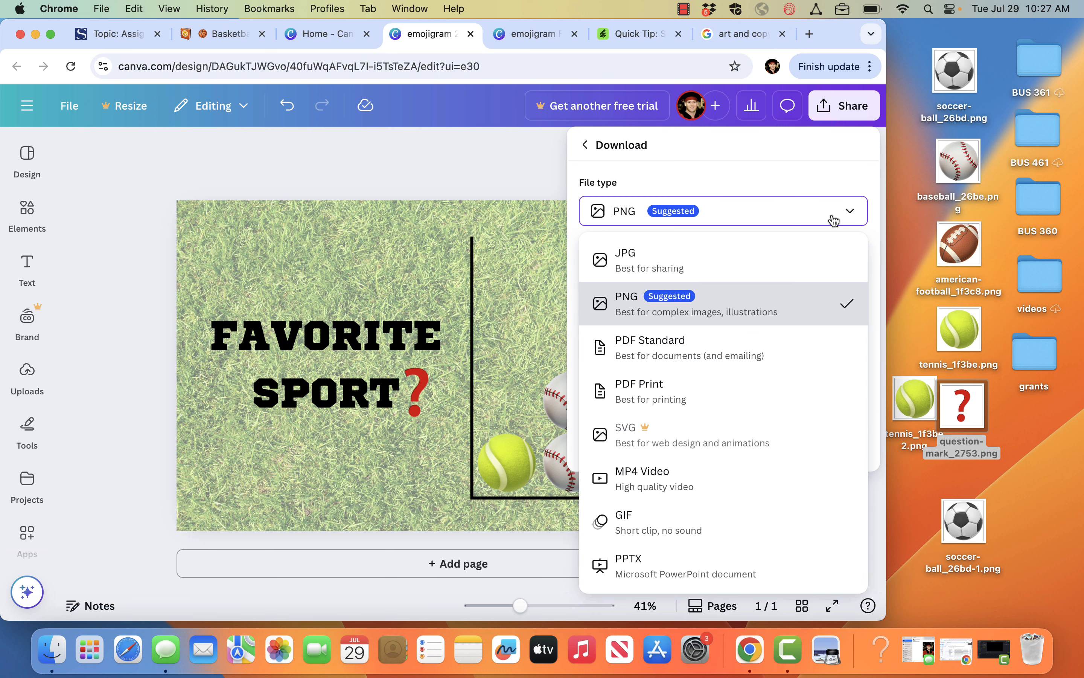
pyautogui.click(787, 269)
pyautogui.click(723, 476)
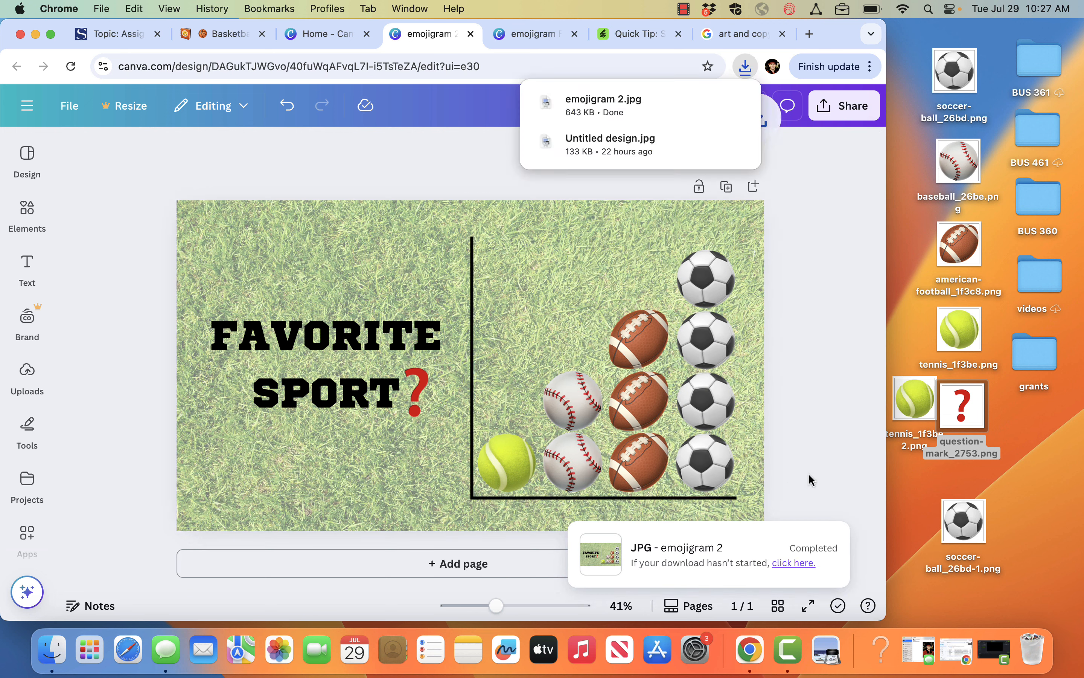
pyautogui.moveTo(611, 108); pyautogui.dragTo(1045, 453)
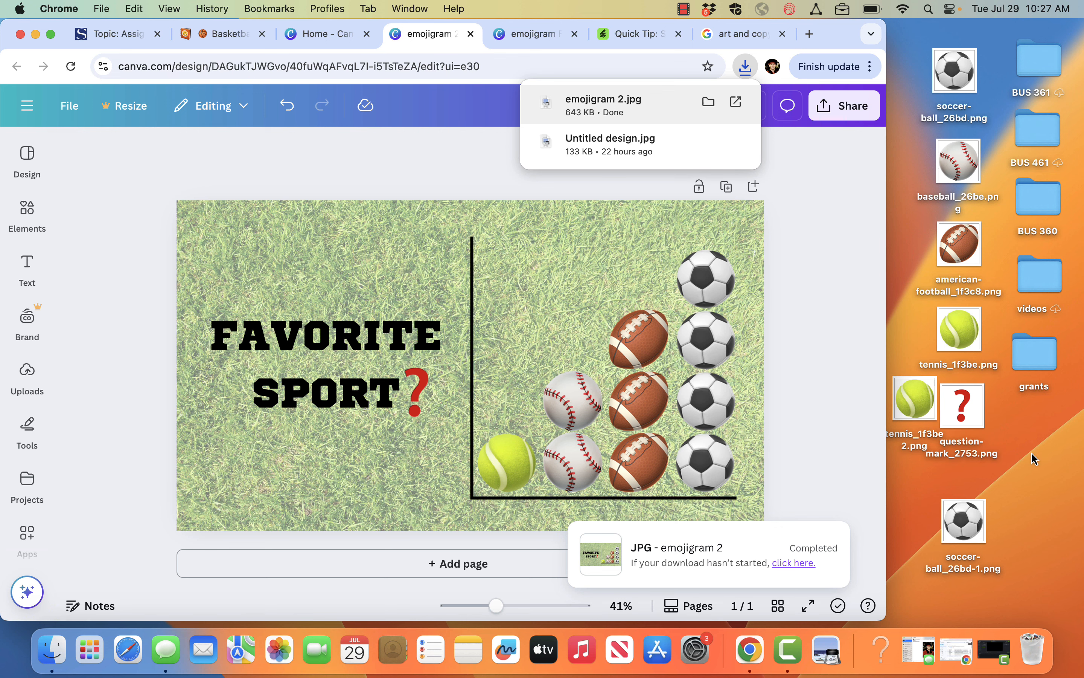
# - Switch to the Assignment 2 discussion in Canvas, start a reply and expand the editor's formatting tools
pyautogui.click(119, 32)
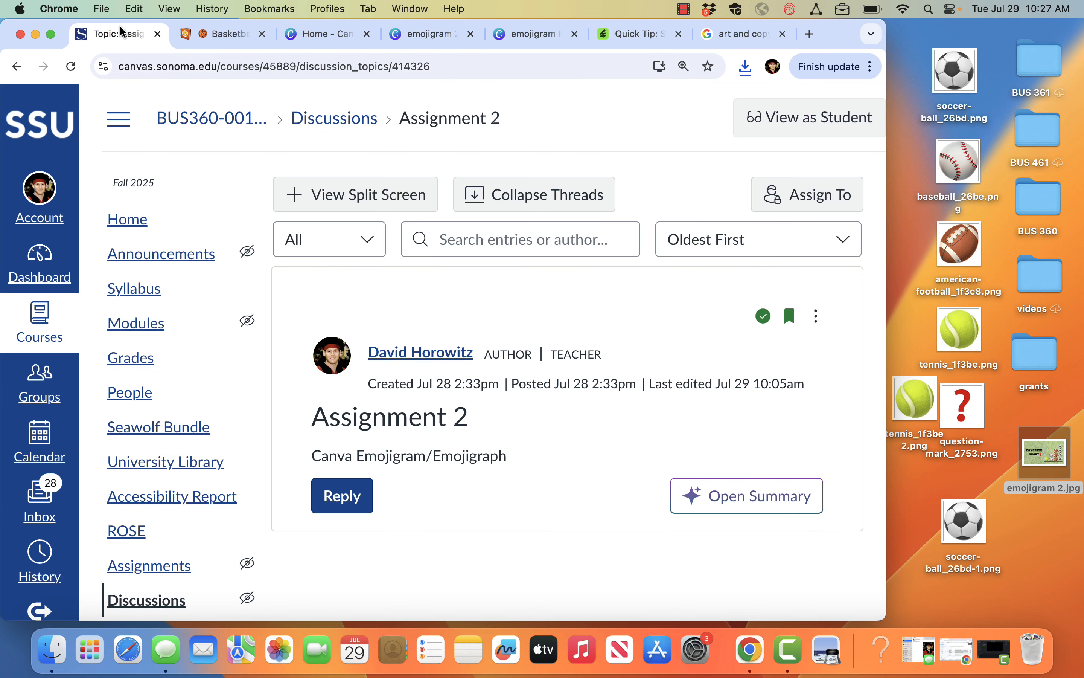
pyautogui.click(343, 496)
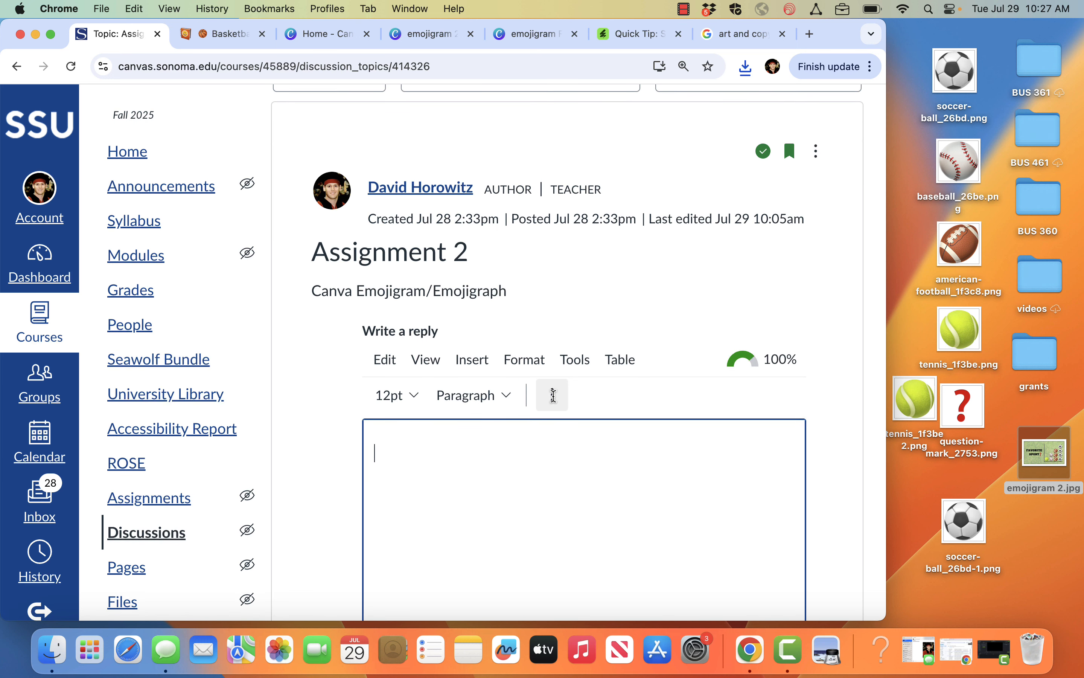
pyautogui.click(554, 395)
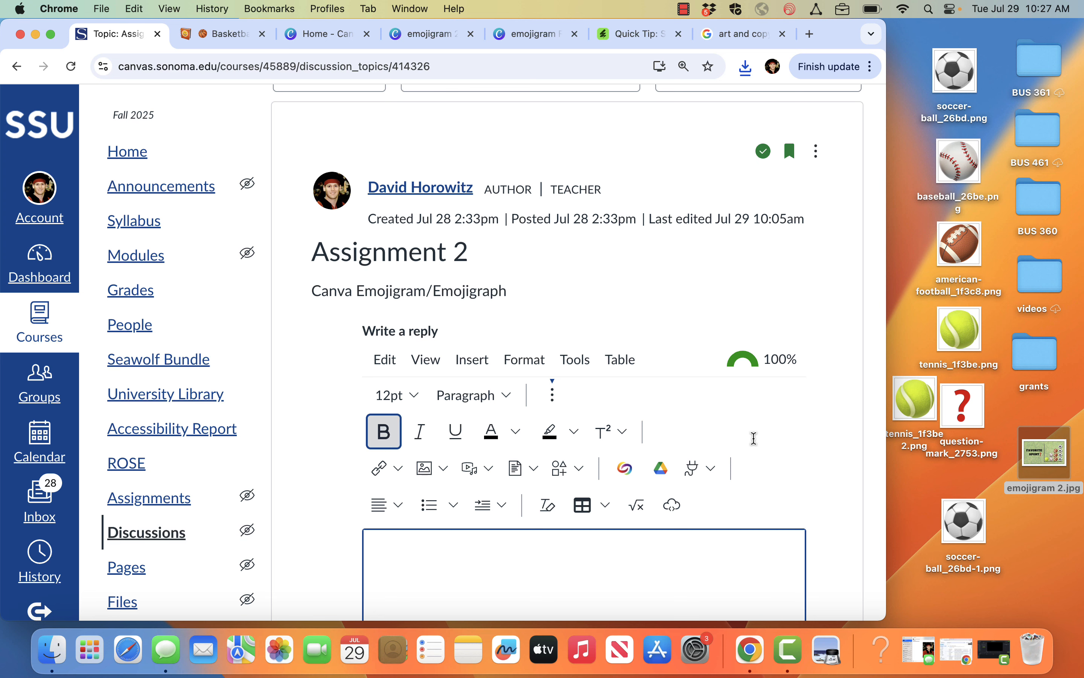
# - Upload emojigram 2.jpg from the desktop and insert it as an image in the discussion reply
pyautogui.scroll(-3, 754, 438)
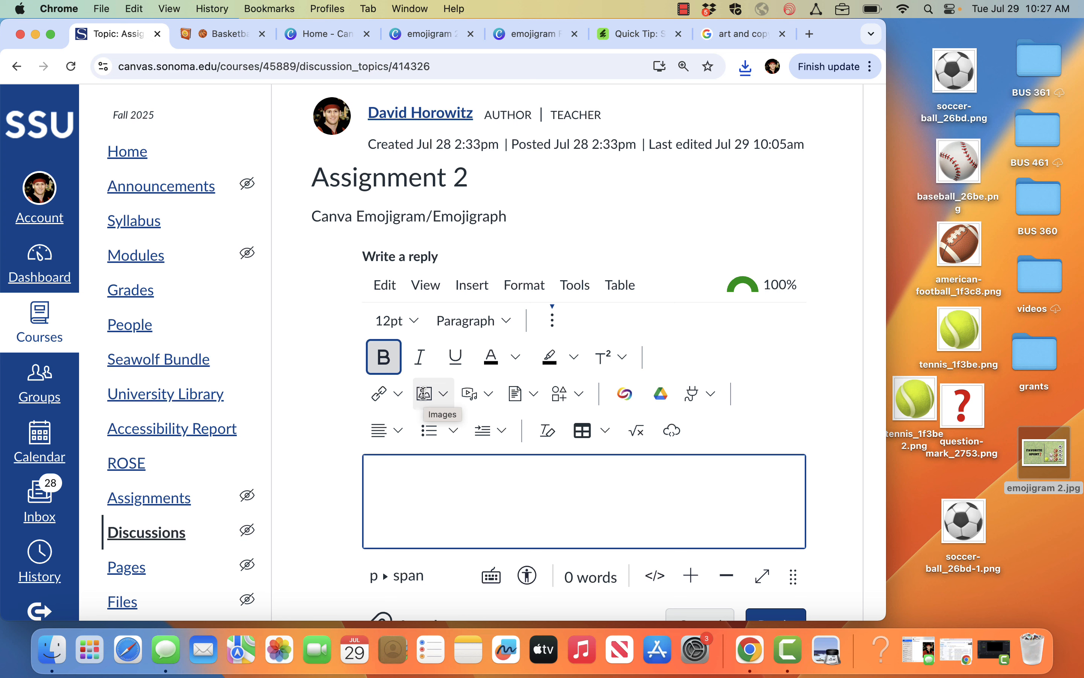
pyautogui.click(424, 393)
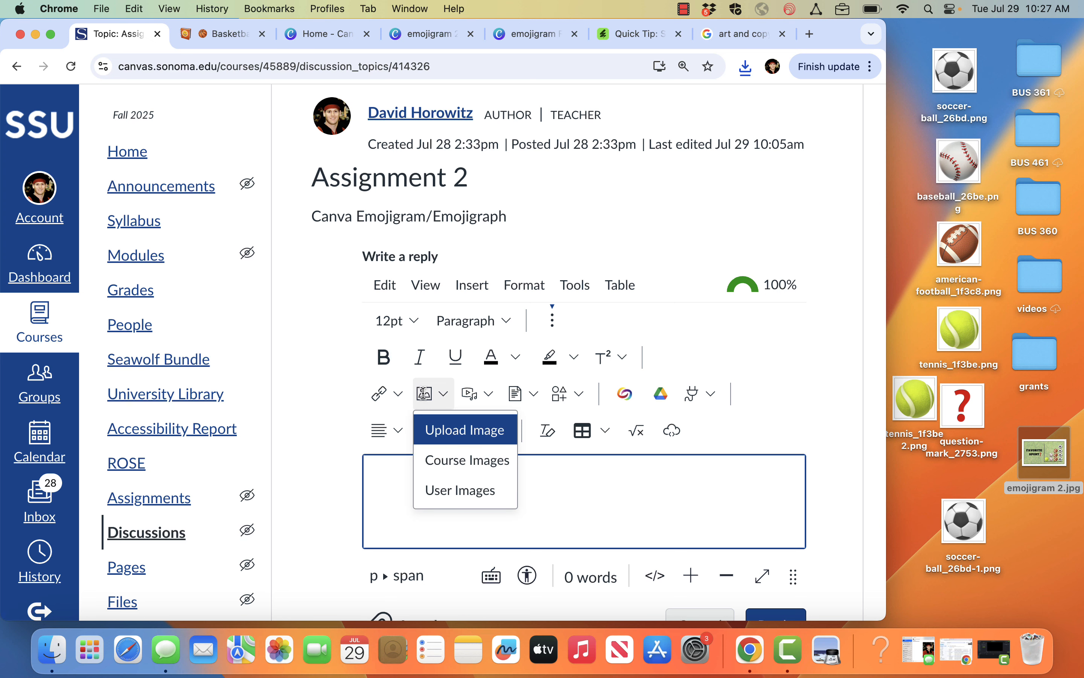
pyautogui.click(454, 435)
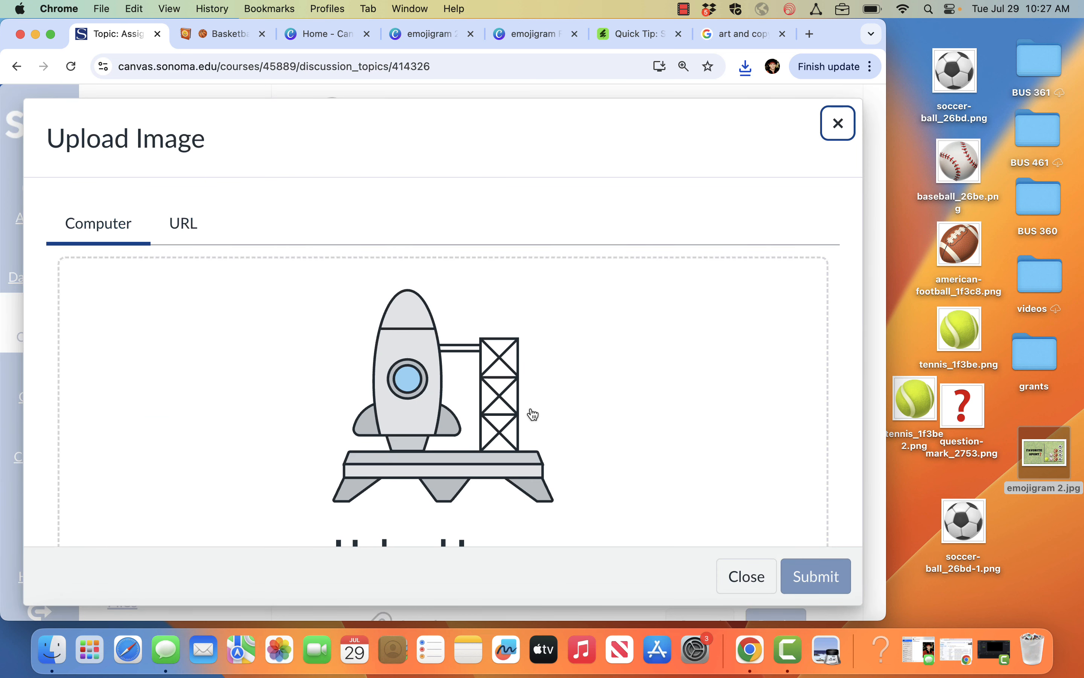
pyautogui.moveTo(1060, 463); pyautogui.dragTo(634, 419)
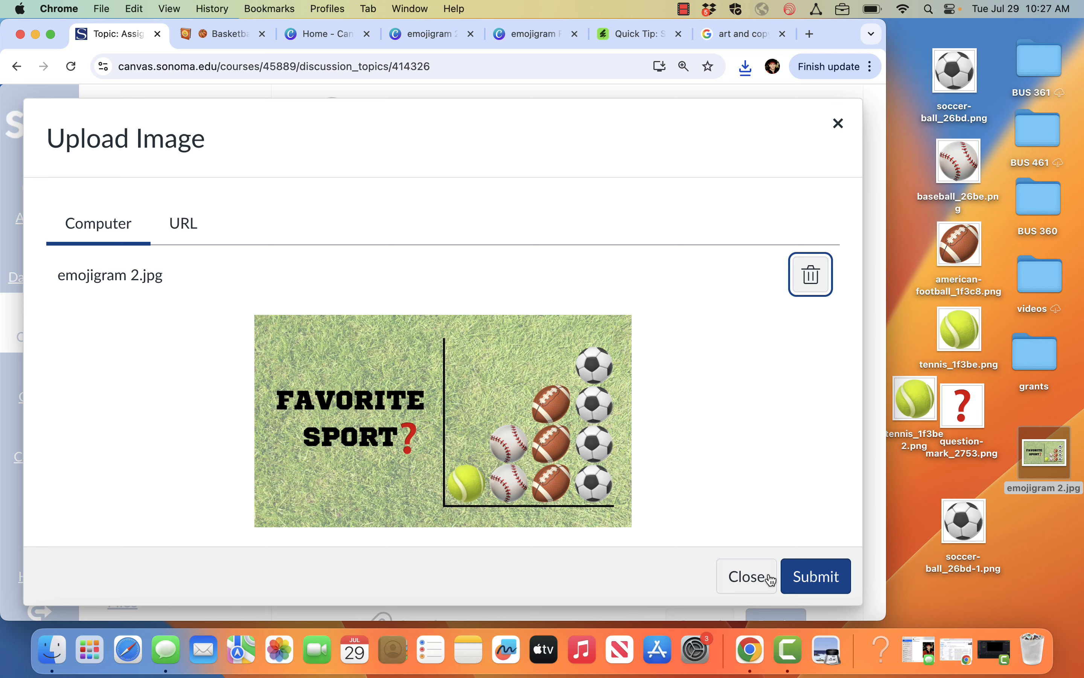
pyautogui.click(831, 584)
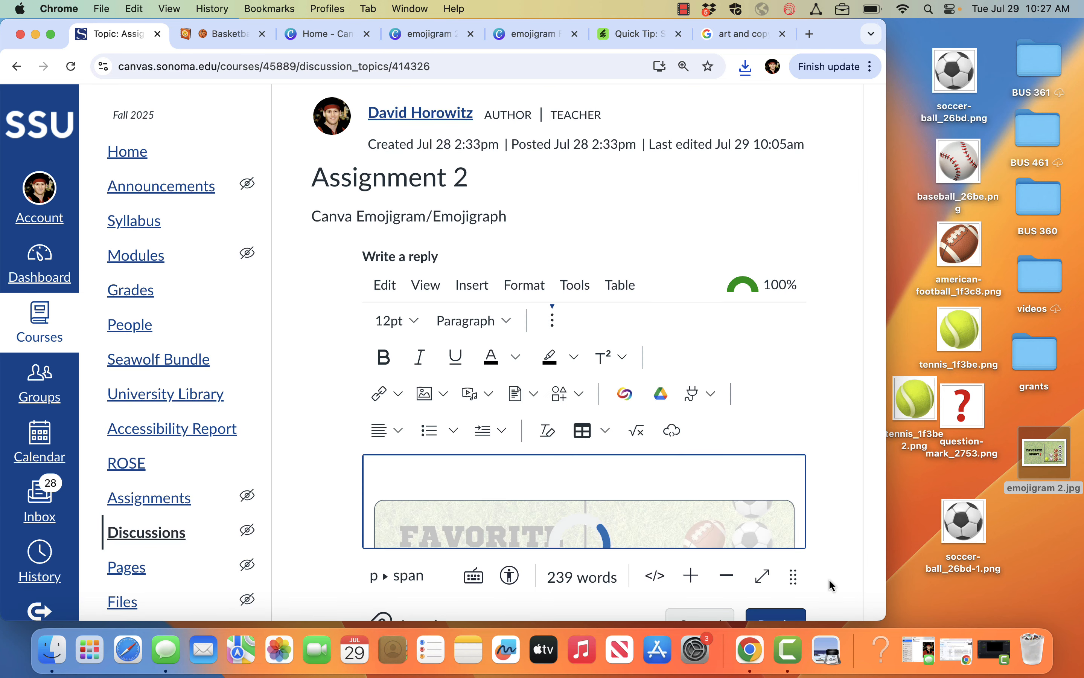
pyautogui.scroll(-3, 830, 583)
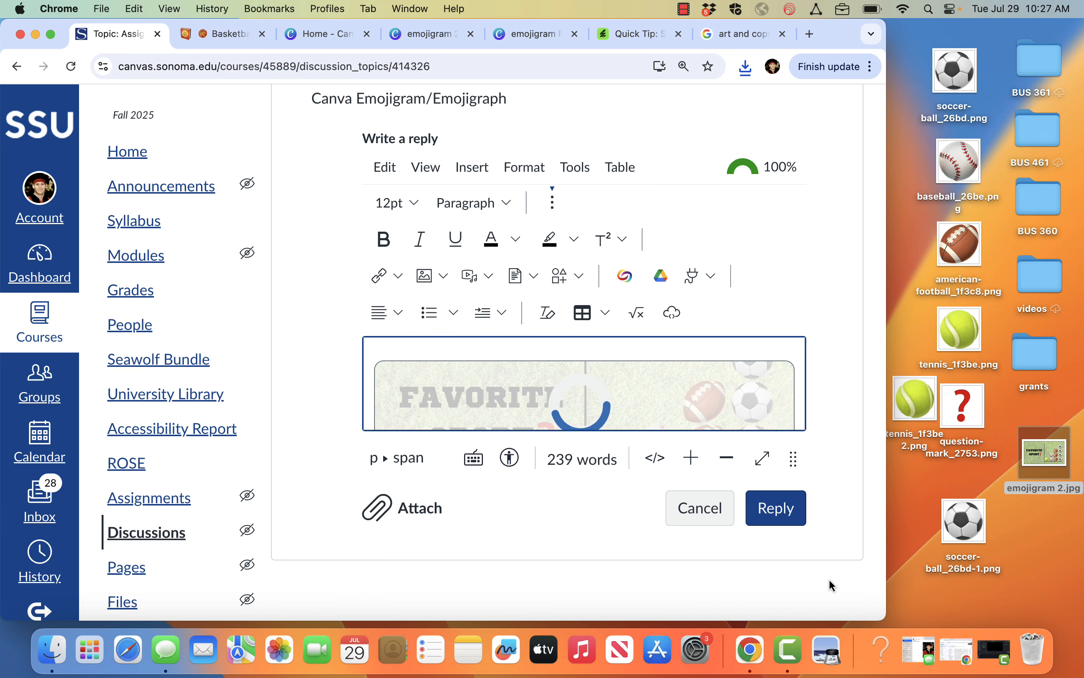